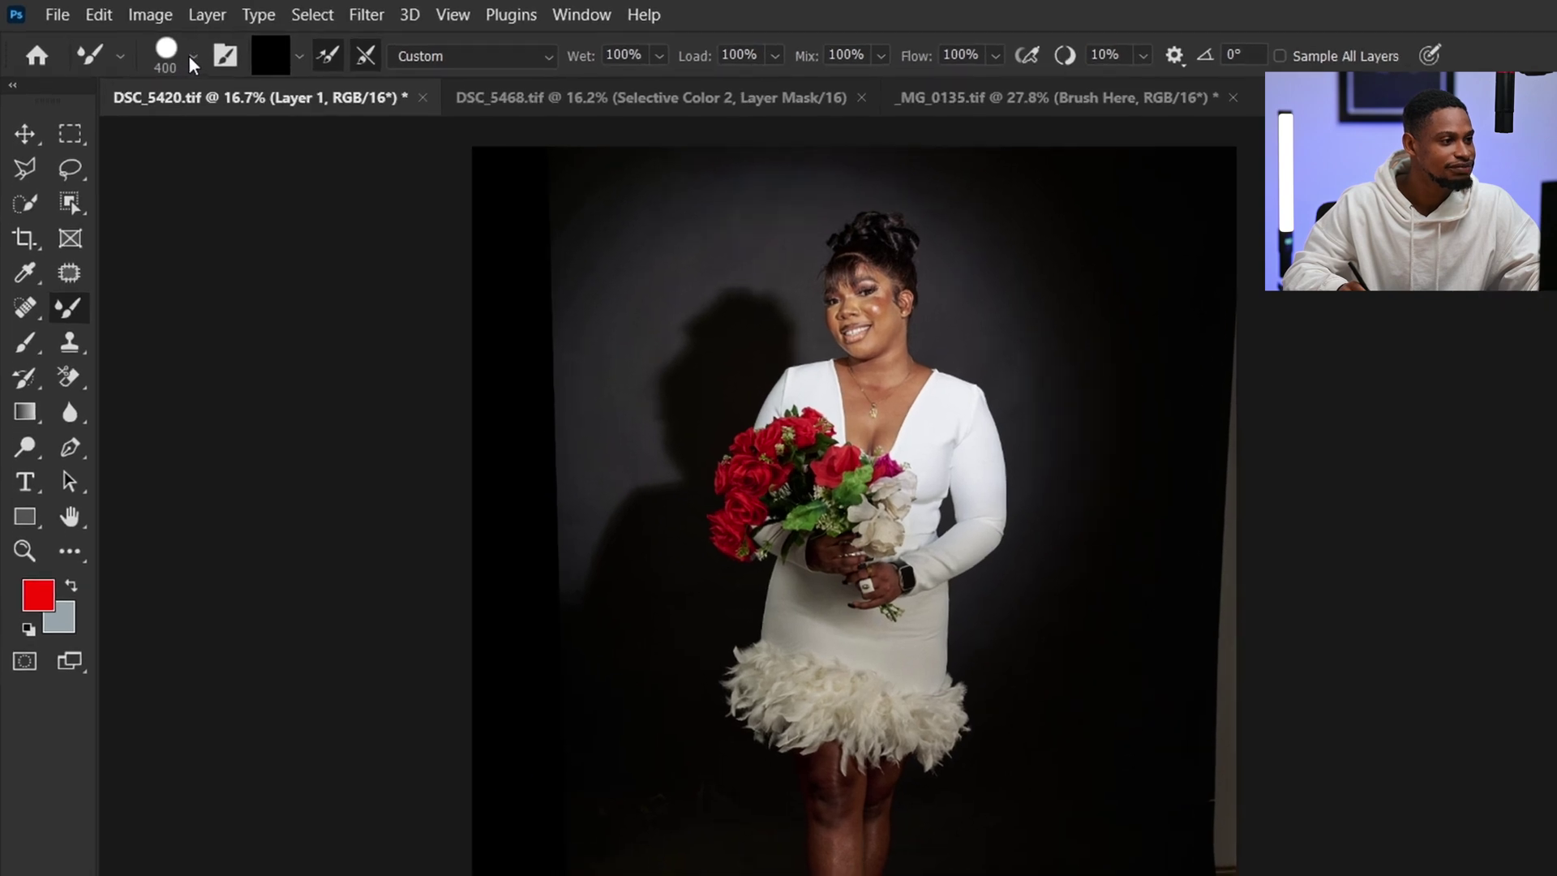
Step: Choose the Soft Round tip for the Mixer Brush at 400 px and 0% hardness
{"action": "left_click", "coordinate": [147, 43]}
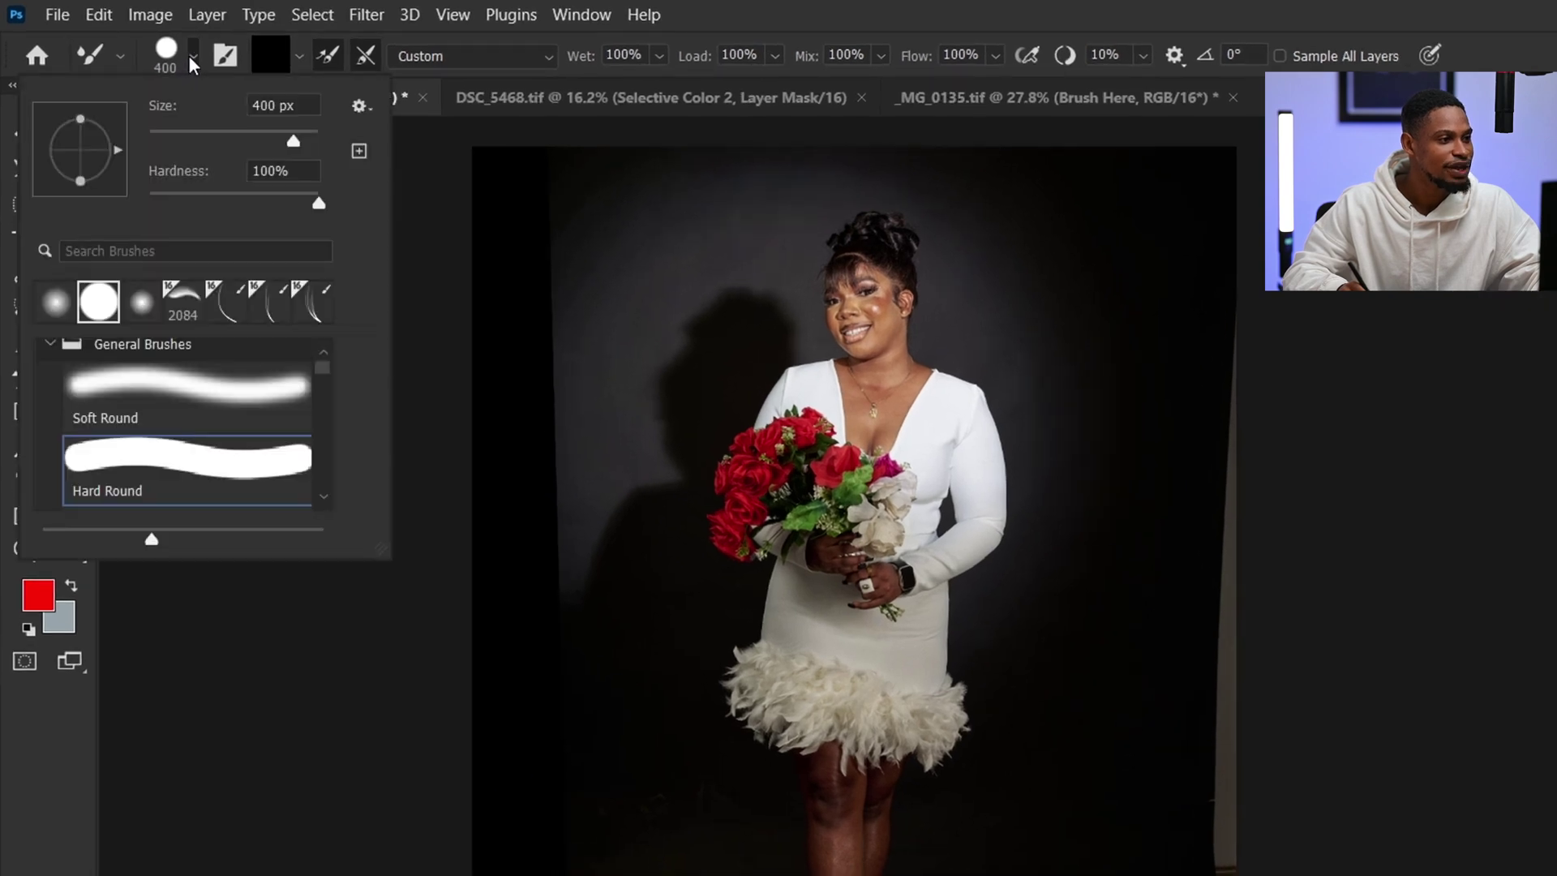
{"action": "left_click", "coordinate": [174, 407]}
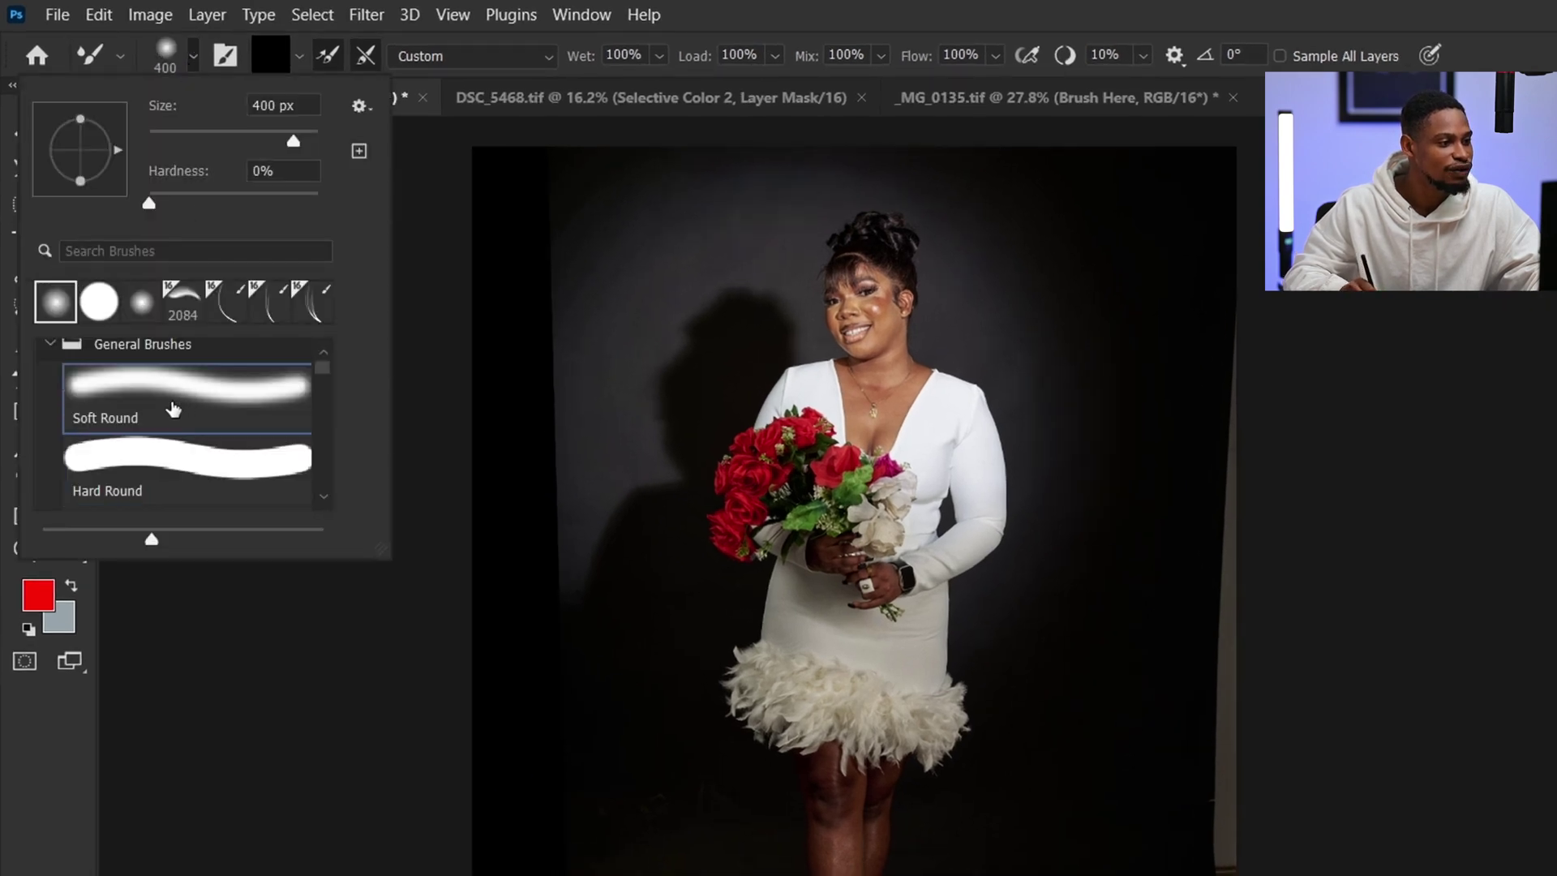
{"action": "left_click", "coordinate": [403, 319]}
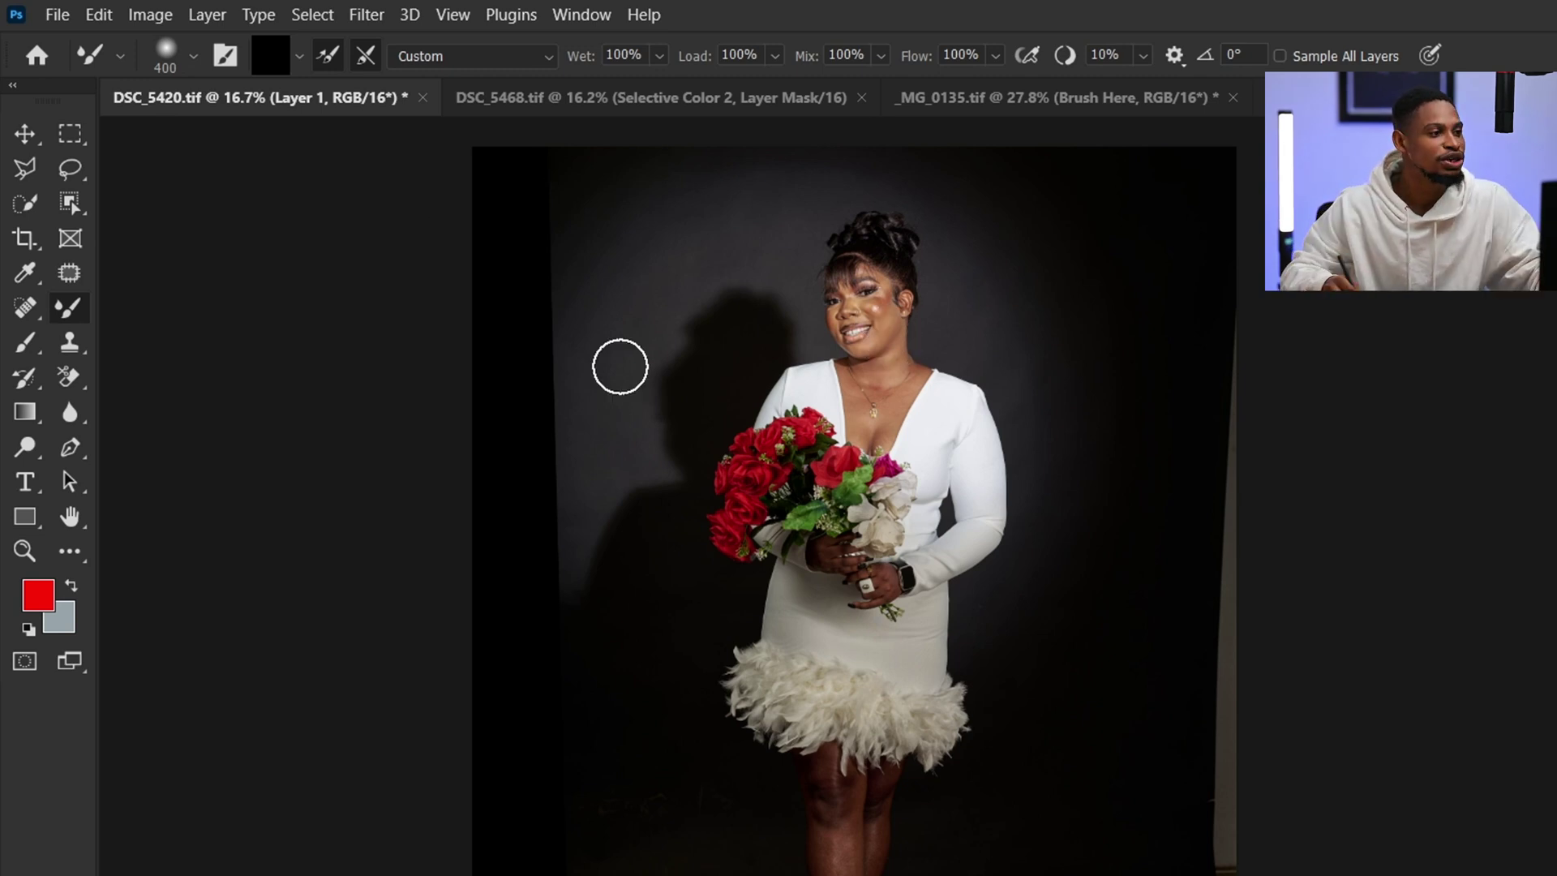
{"action": "left_click", "coordinate": [190, 65]}
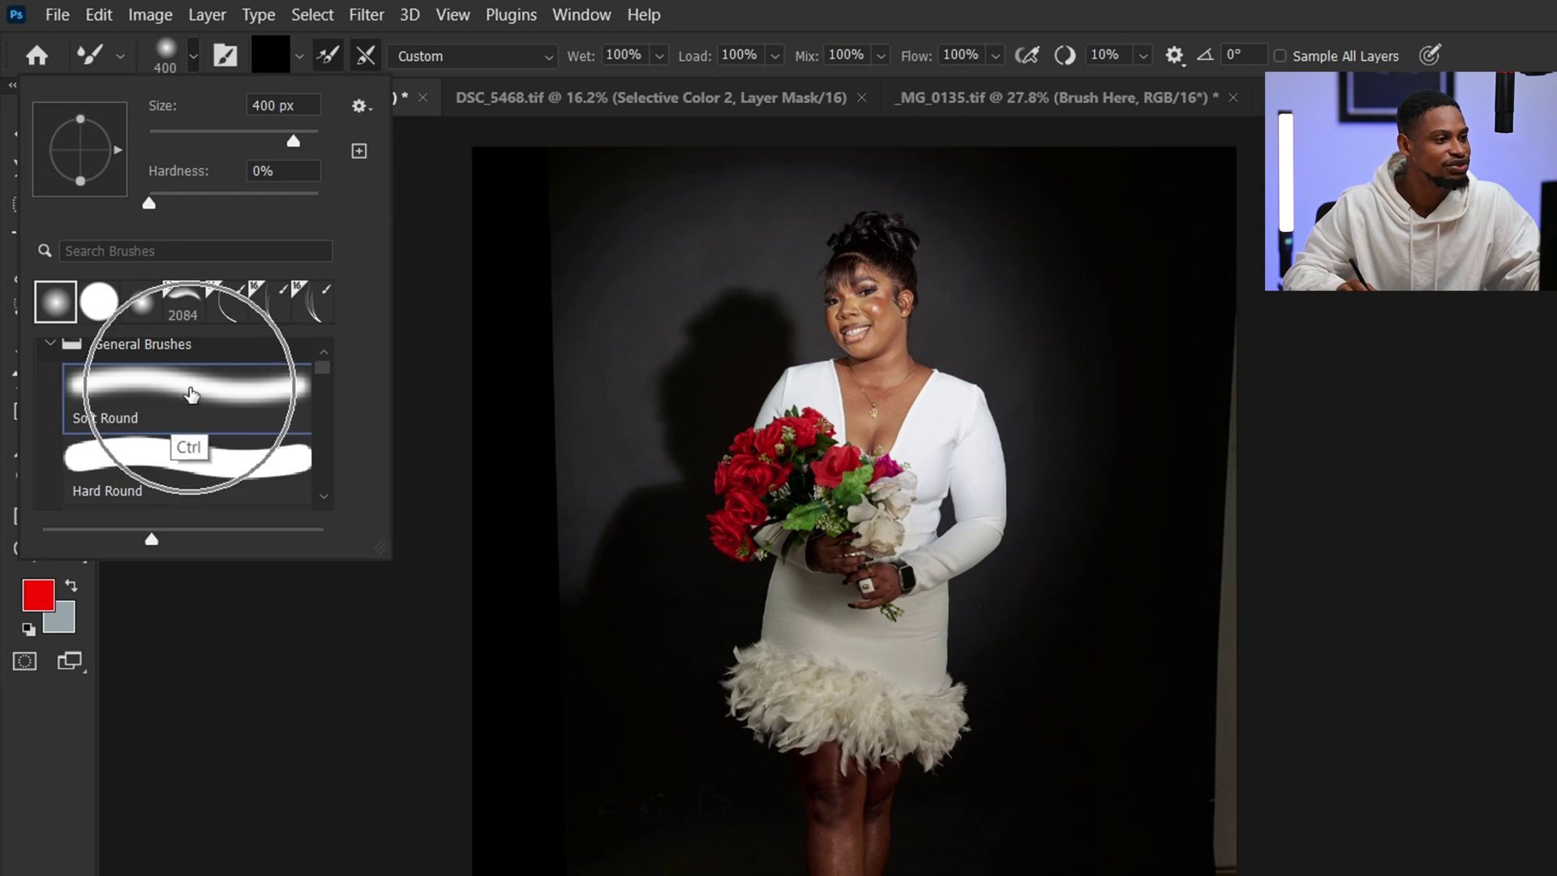
{"action": "left_click", "coordinate": [151, 208]}
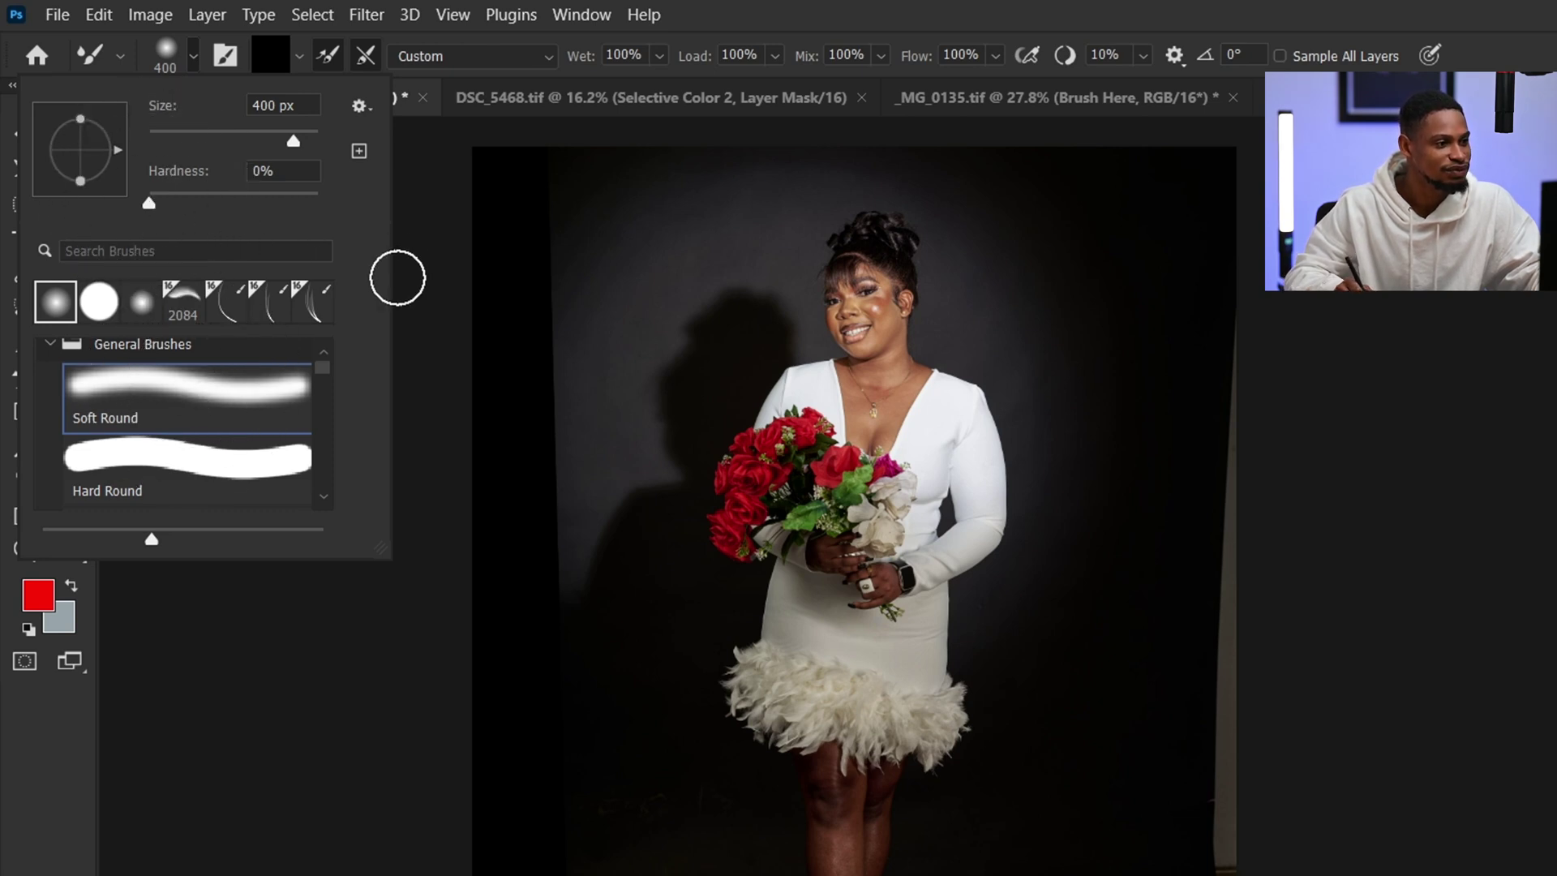
{"action": "left_click", "coordinate": [417, 278]}
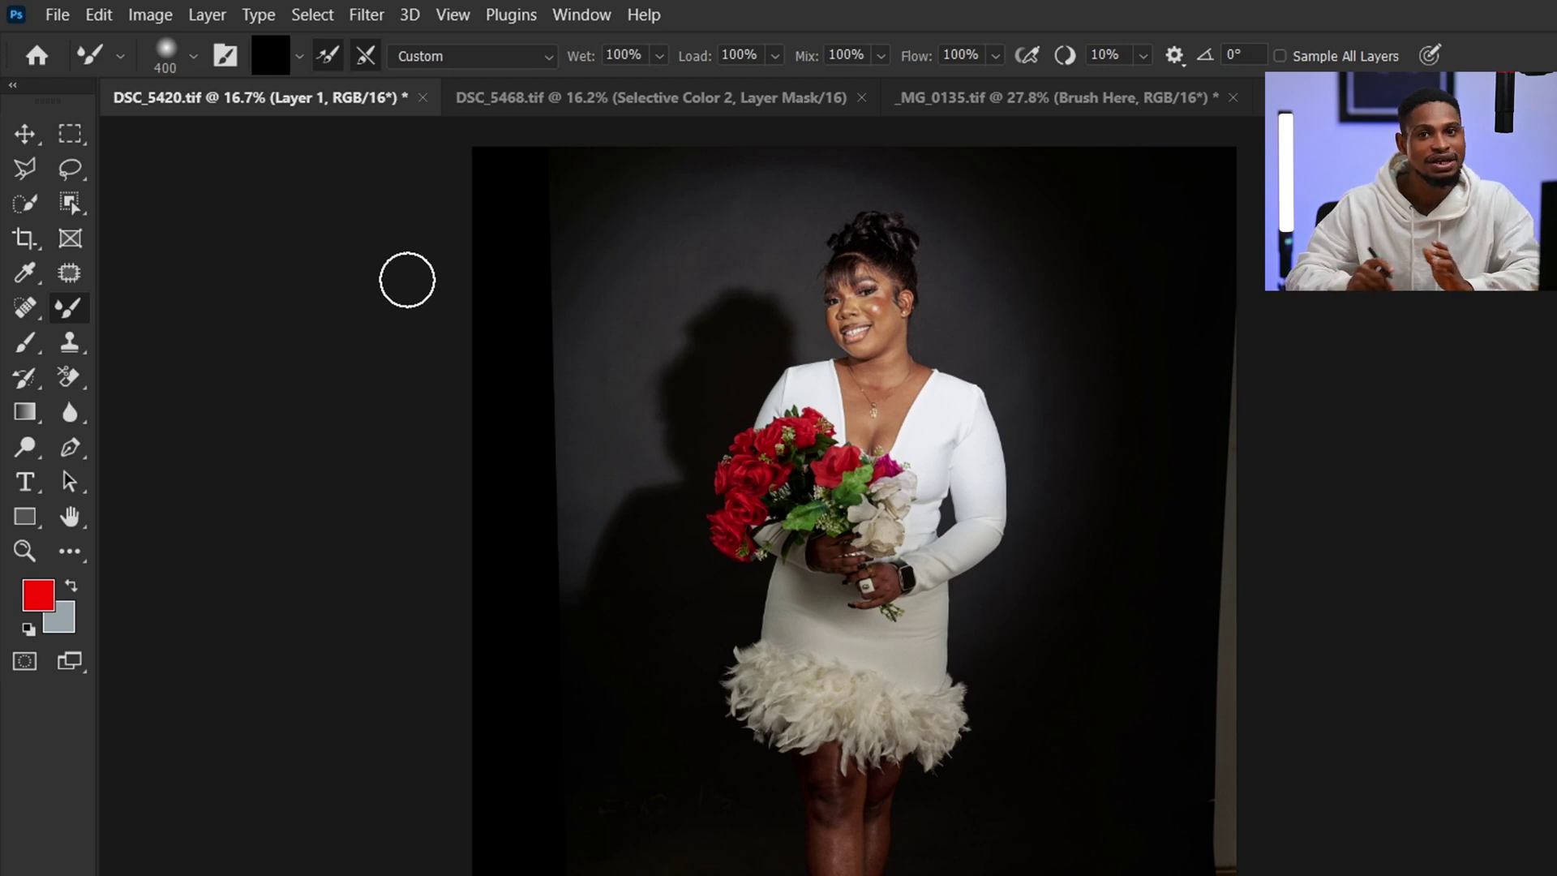
{"action": "left_click", "coordinate": [225, 62]}
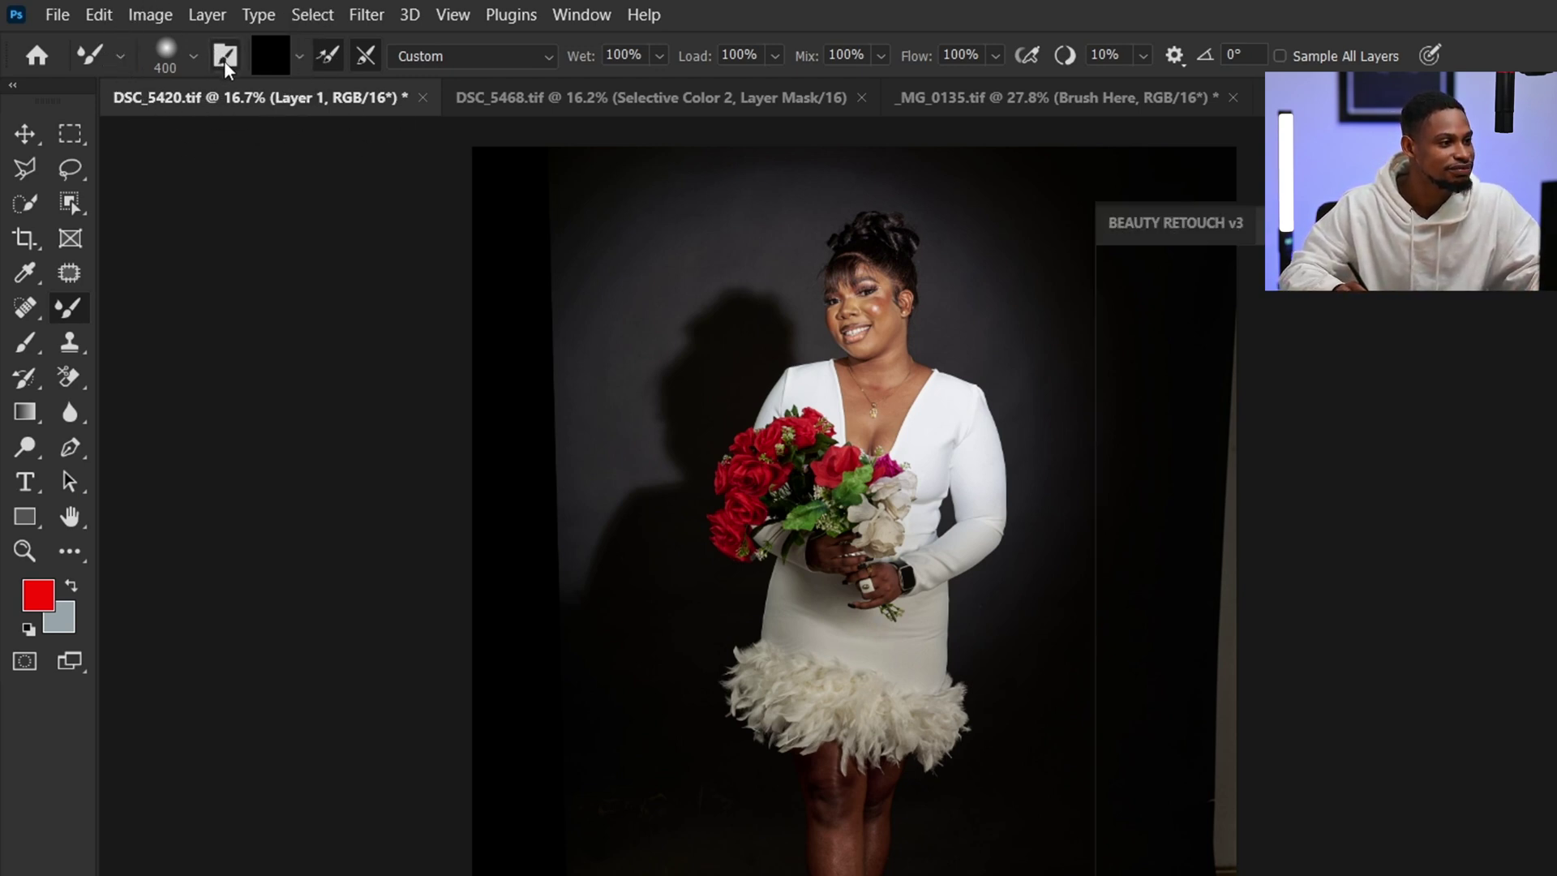
{"action": "left_click", "coordinate": [226, 59]}
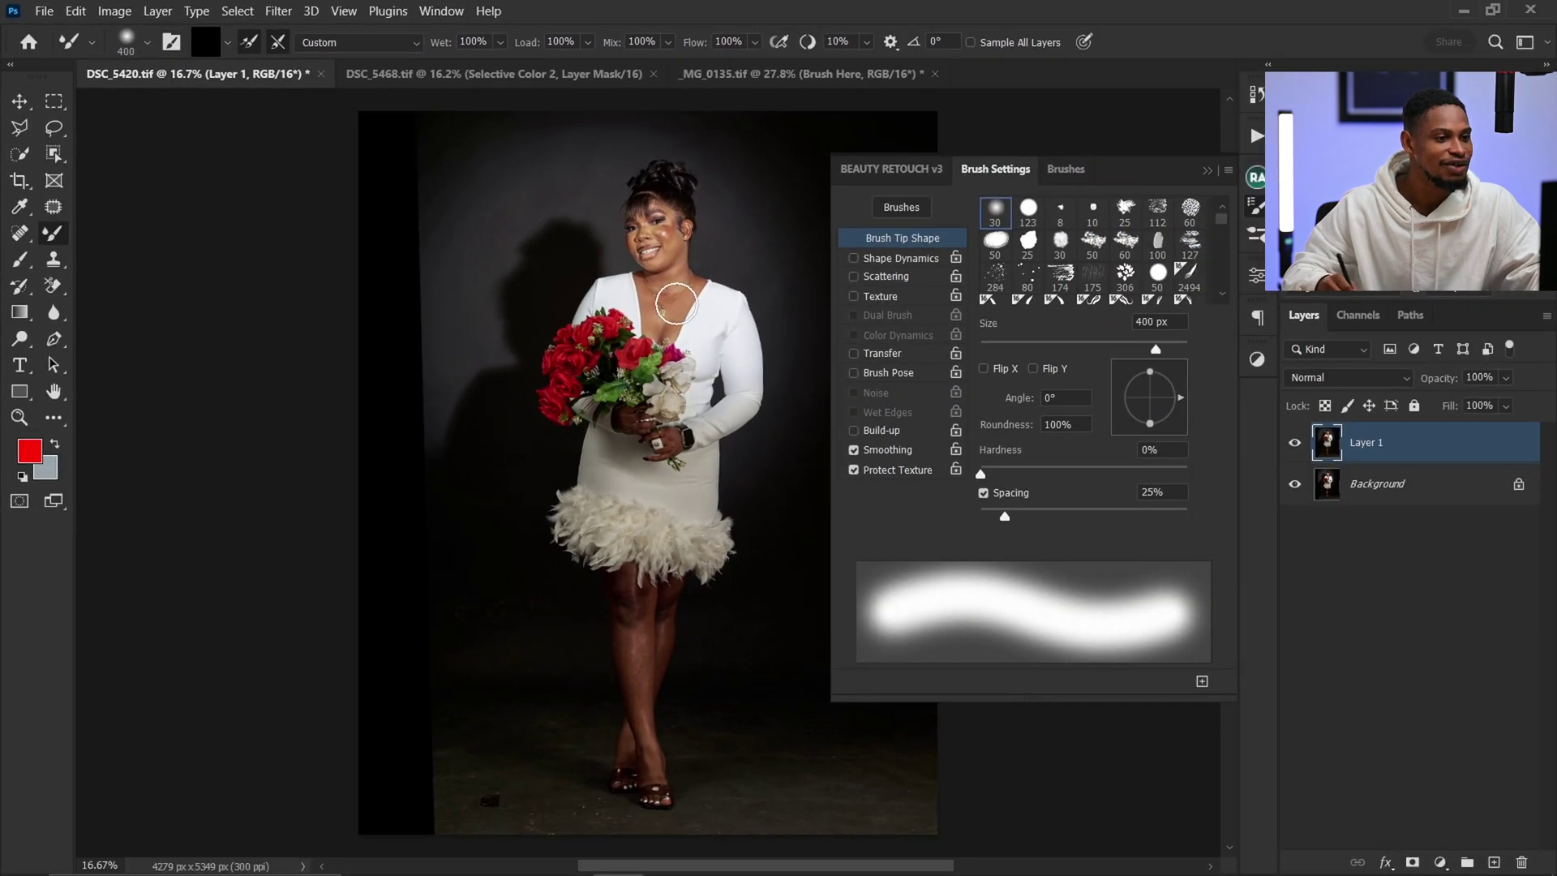
{"action": "left_click", "coordinate": [892, 587]}
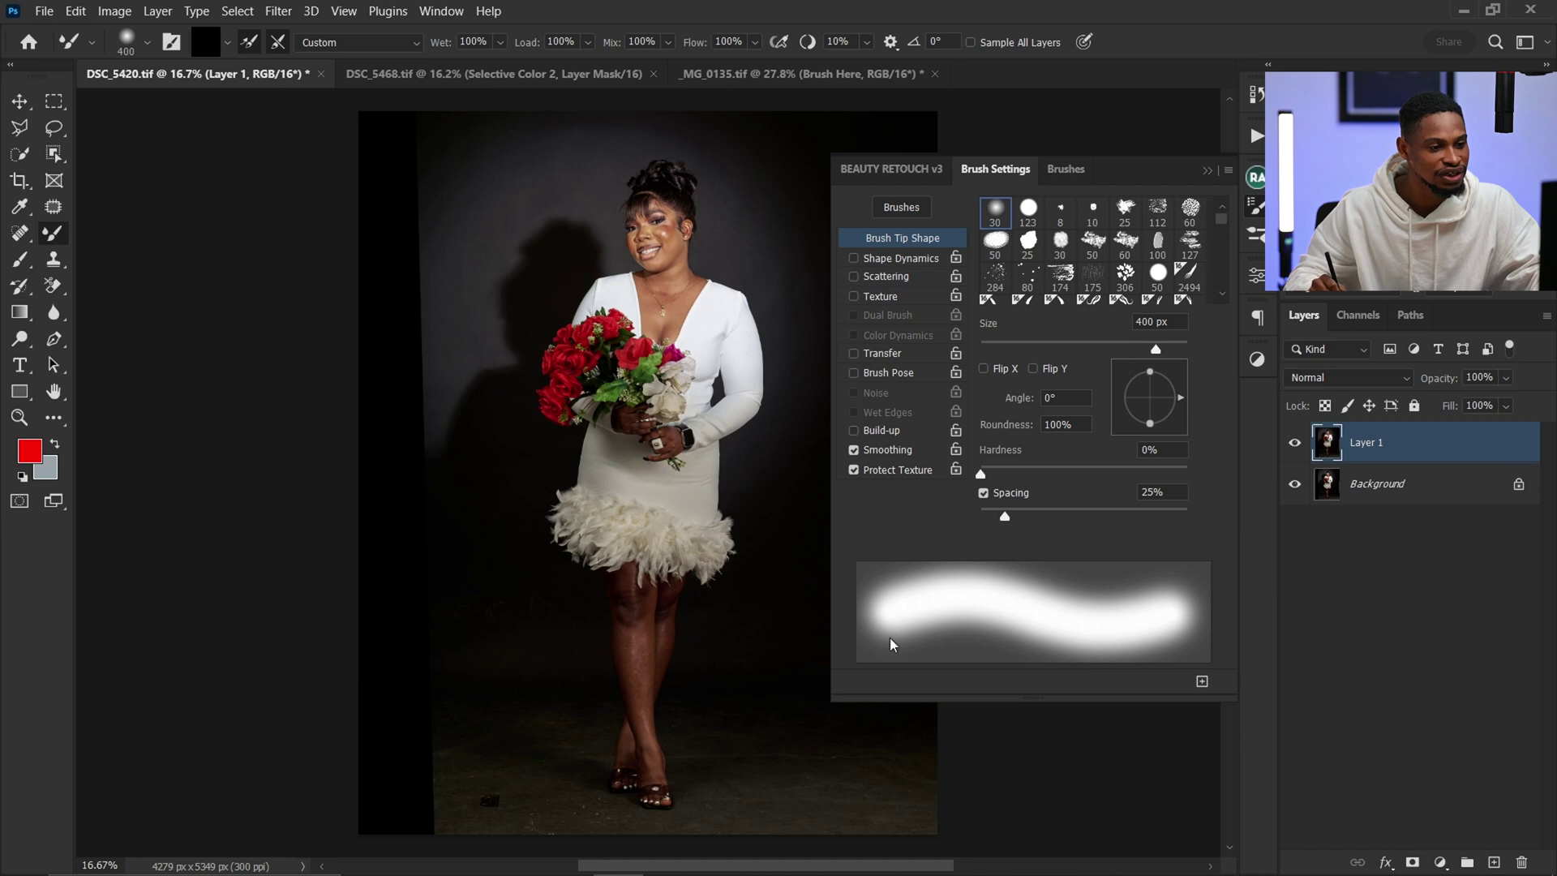
{"action": "left_click", "coordinate": [1046, 604]}
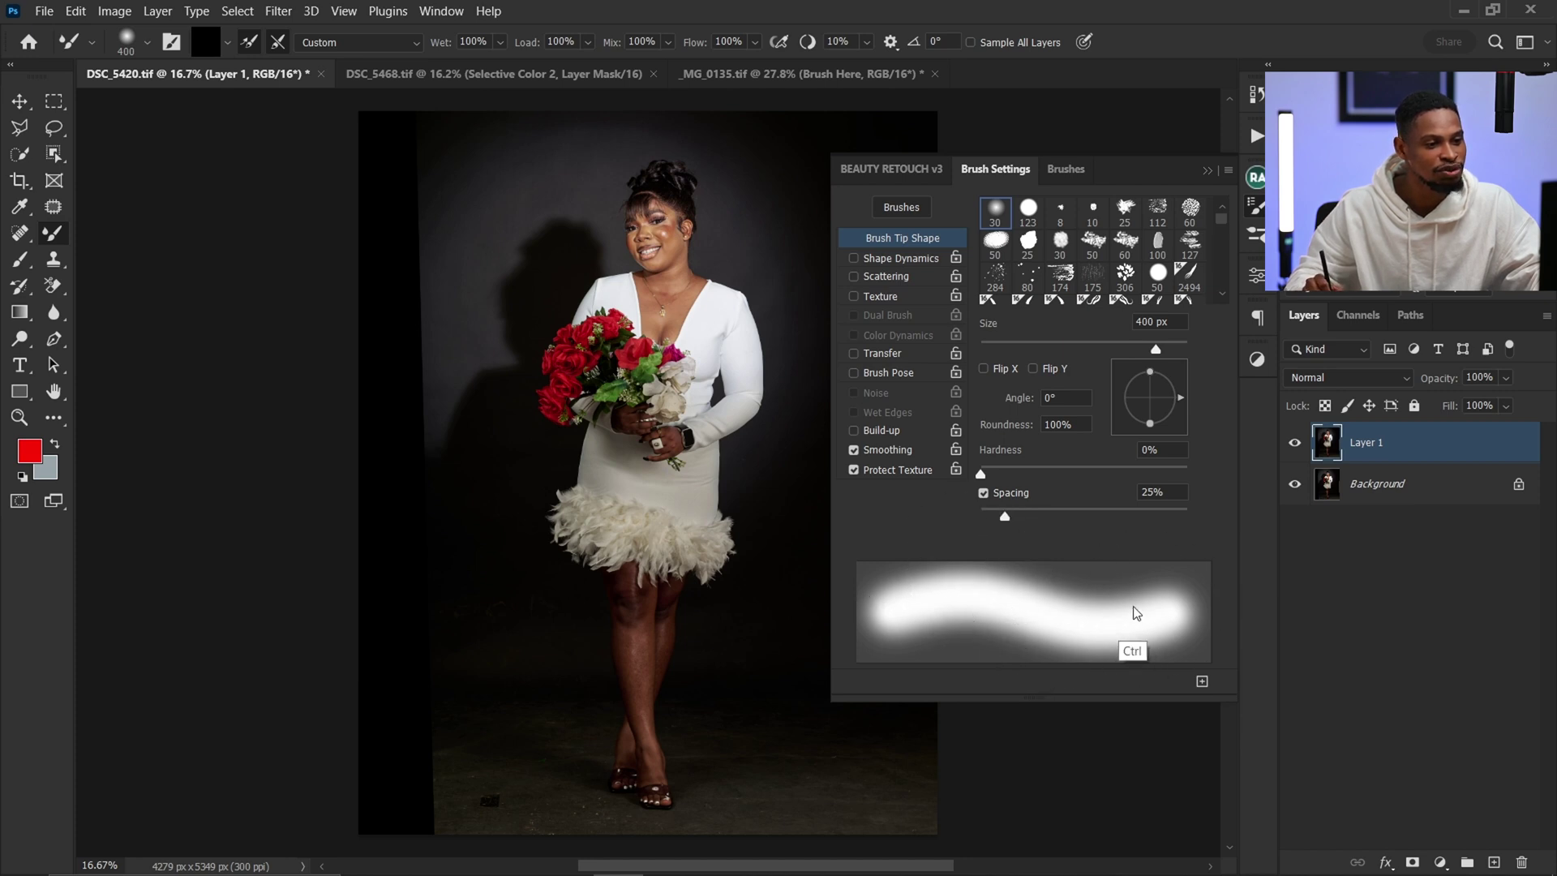
{"action": "left_click", "coordinate": [1168, 615]}
{"action": "left_click", "coordinate": [1121, 633]}
{"action": "key", "text": "ctrl"}
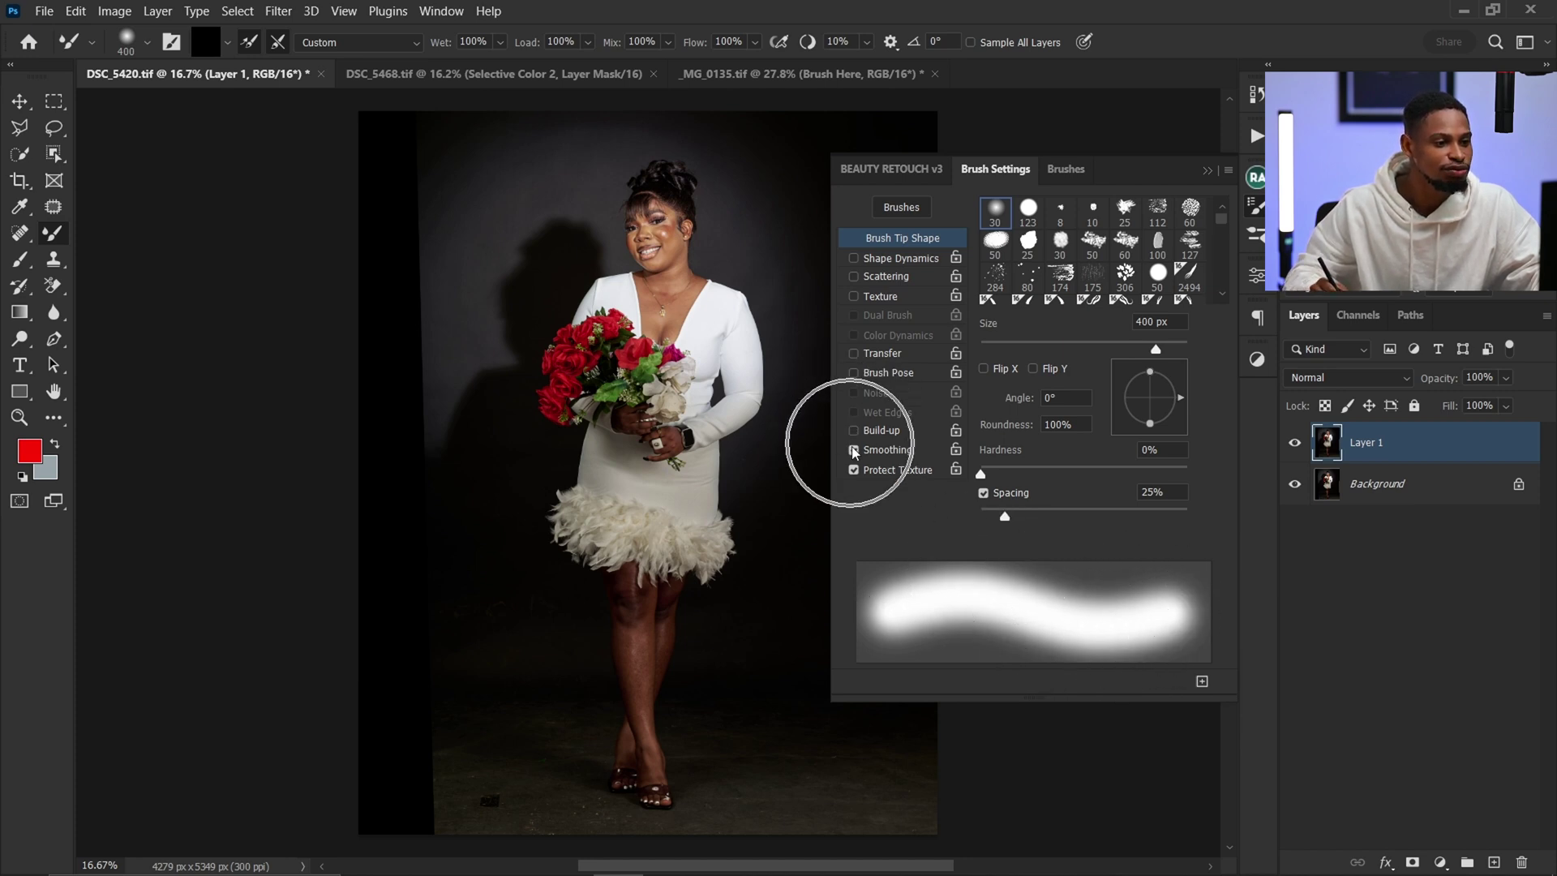
{"action": "key", "text": "ctrl"}
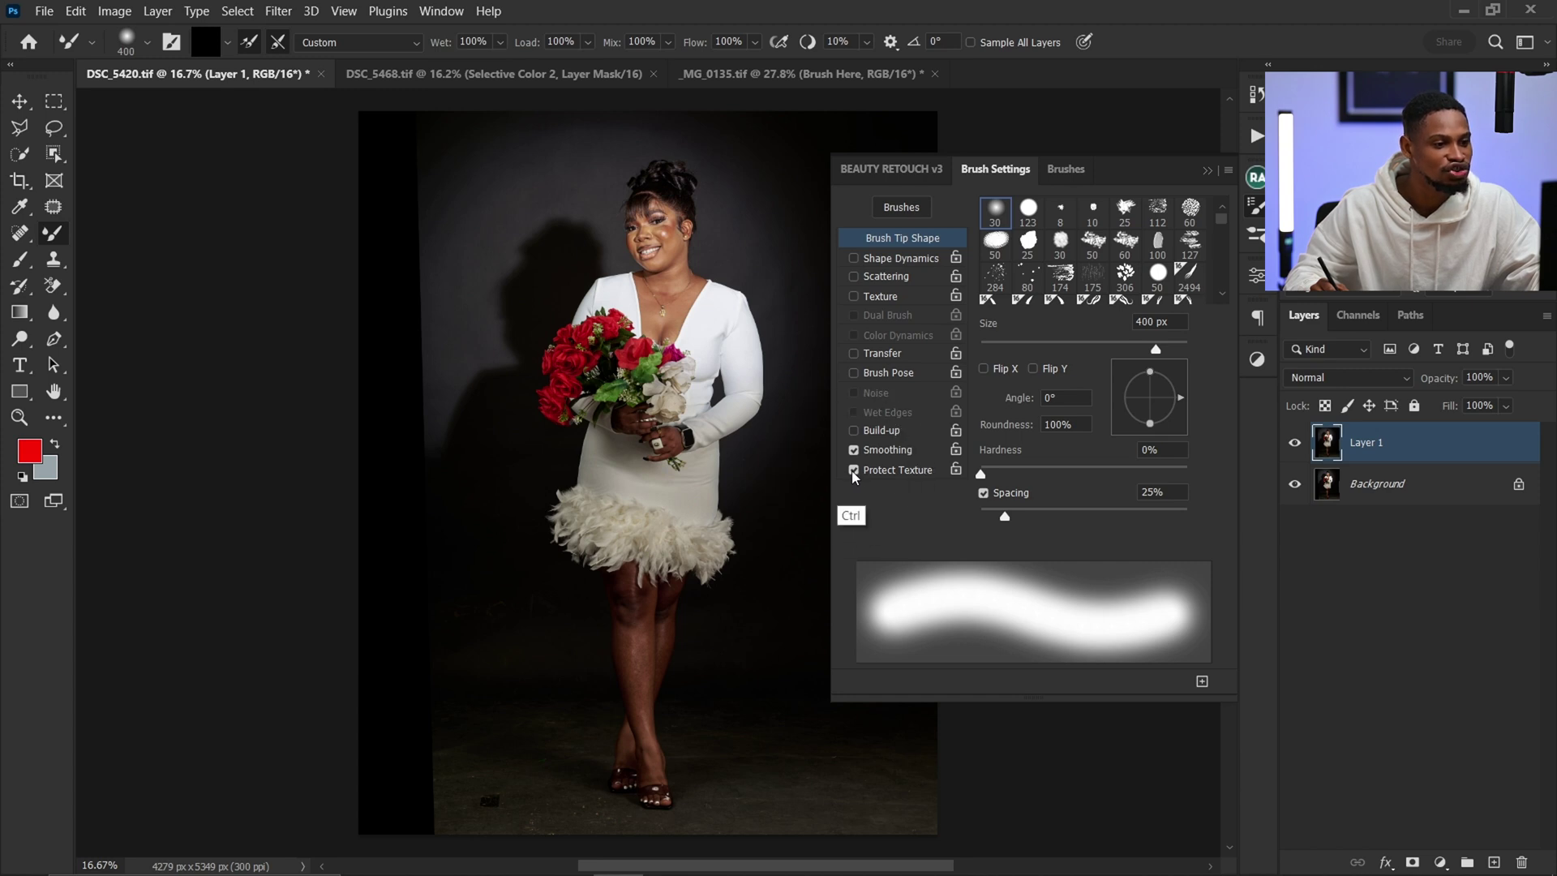
{"action": "left_click", "coordinate": [854, 475]}
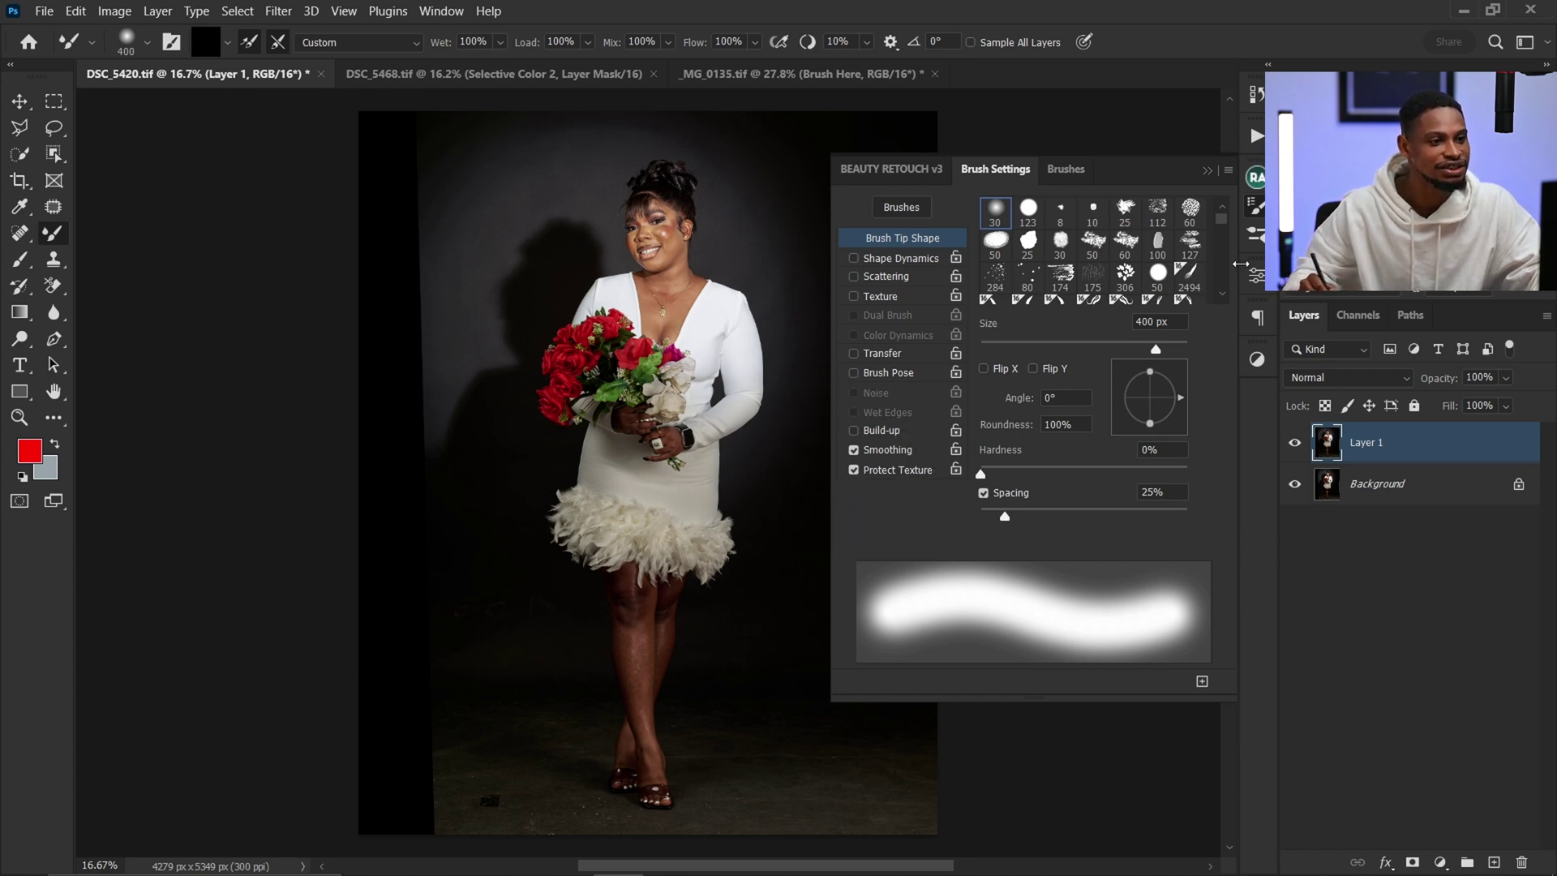
{"action": "left_click", "coordinate": [1209, 172]}
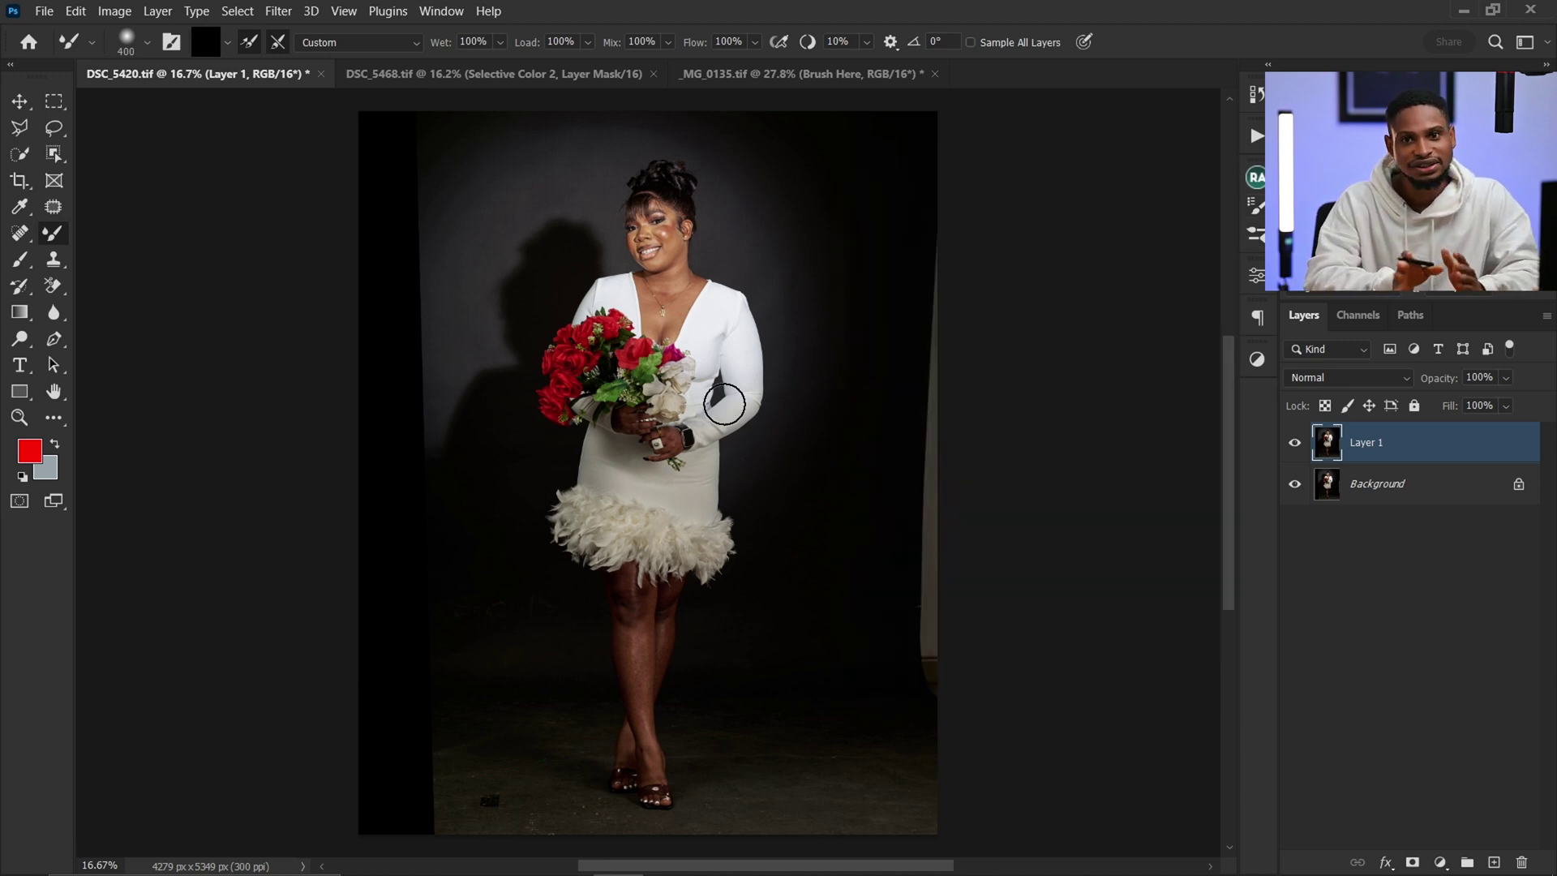
Step: Run Clean Brush from the load dropdown and toggle reloading after each stroke
{"action": "key", "text": "ctrl"}
{"action": "key", "text": "ctrl"}
{"action": "key", "text": "ctrl"}
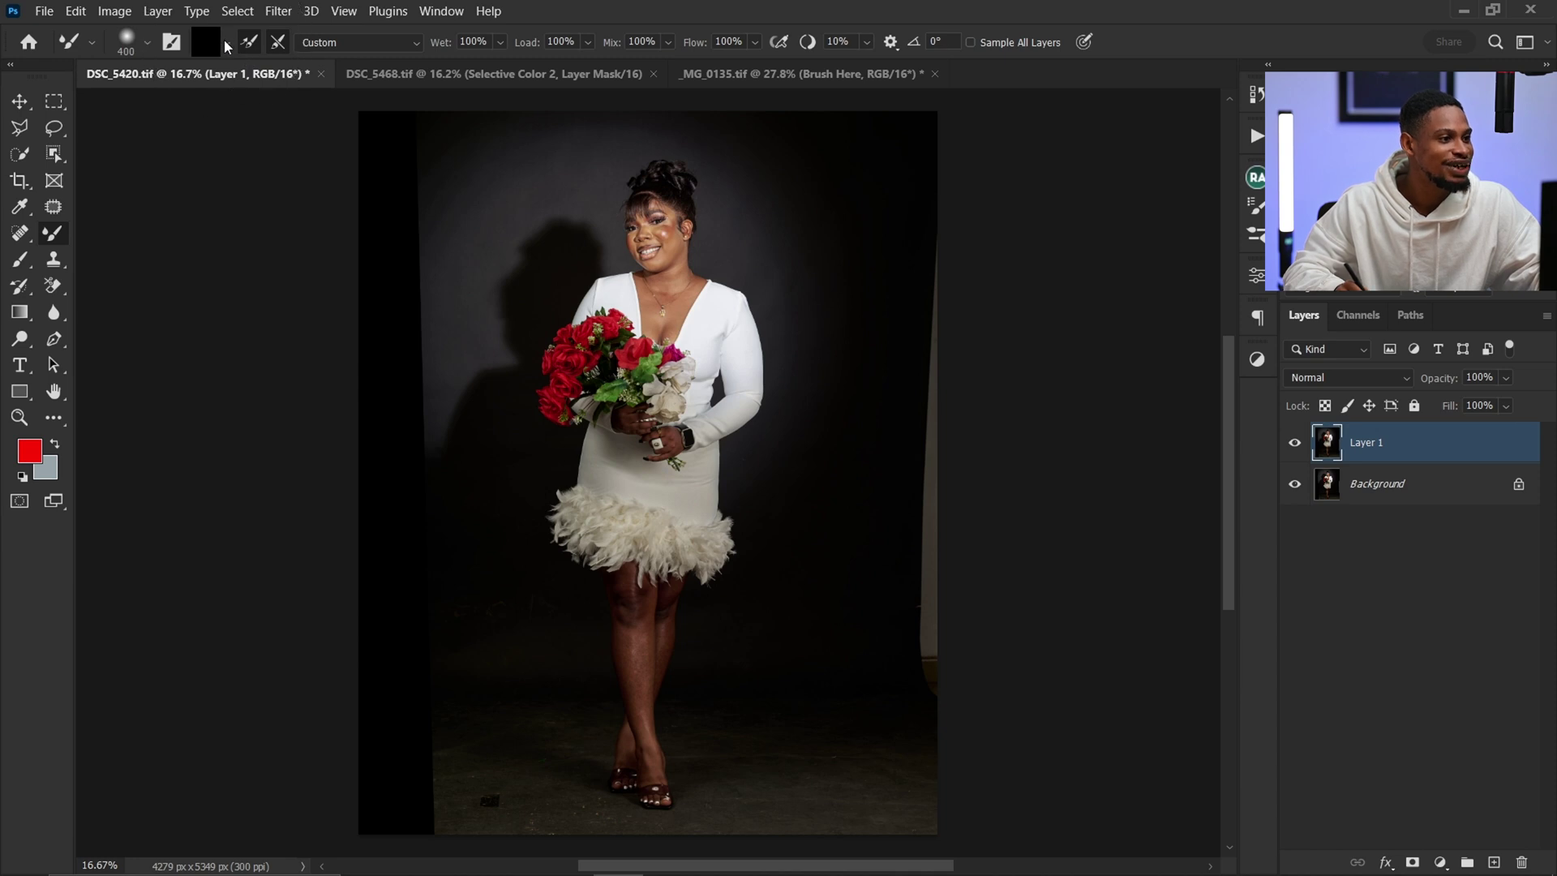
{"action": "key", "text": "ctrl"}
{"action": "key", "text": "ctrl"}
{"action": "key", "text": "ctrl"}
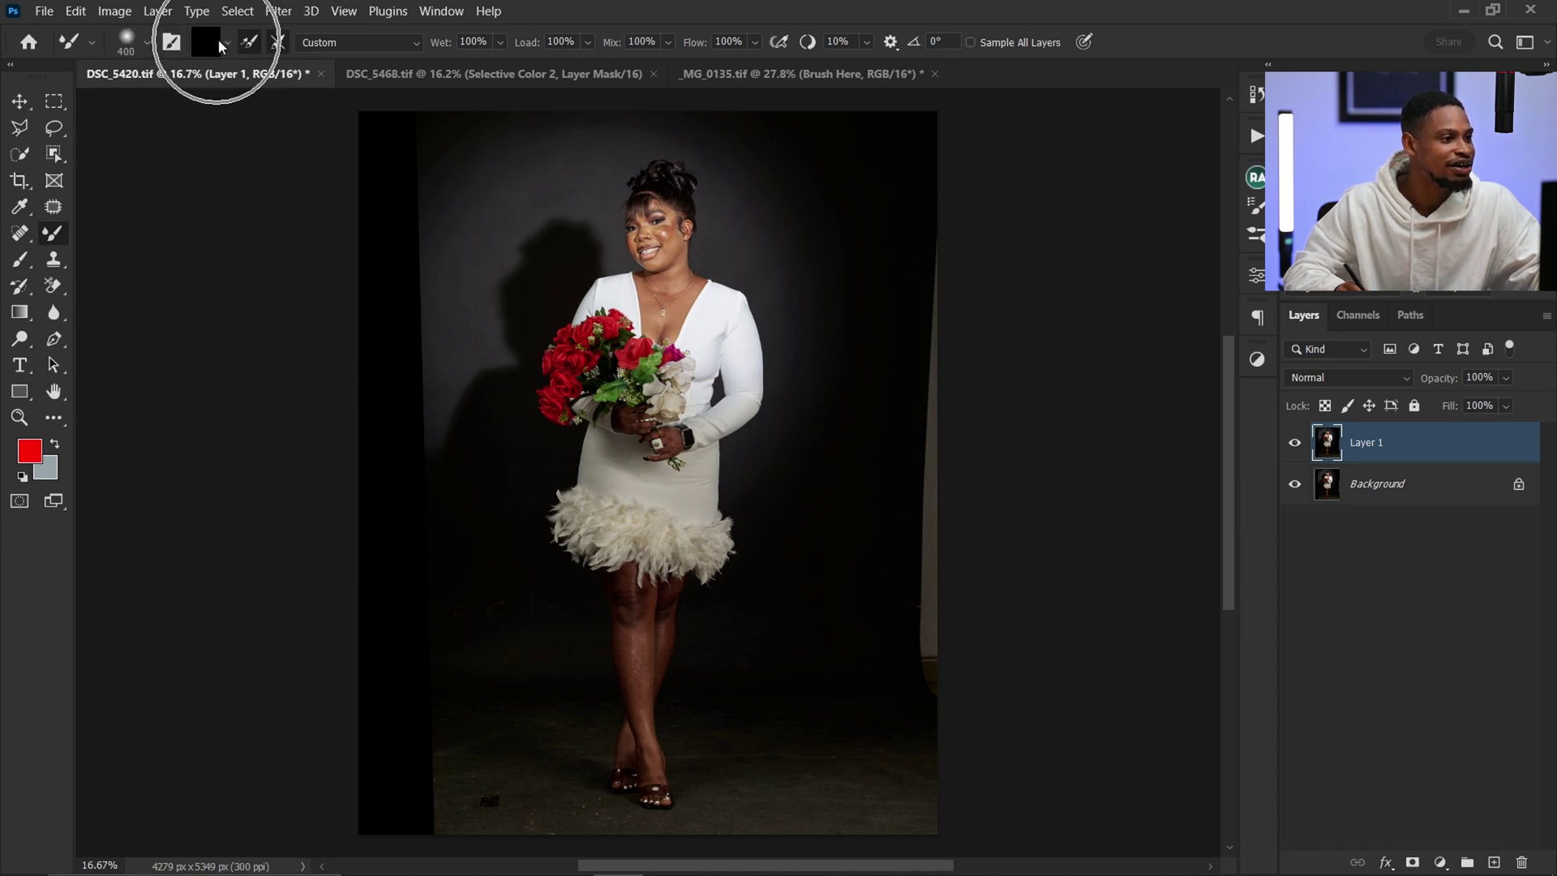
{"action": "left_click", "coordinate": [227, 44]}
{"action": "key", "text": "ctrl"}
{"action": "key", "text": "ctrl"}
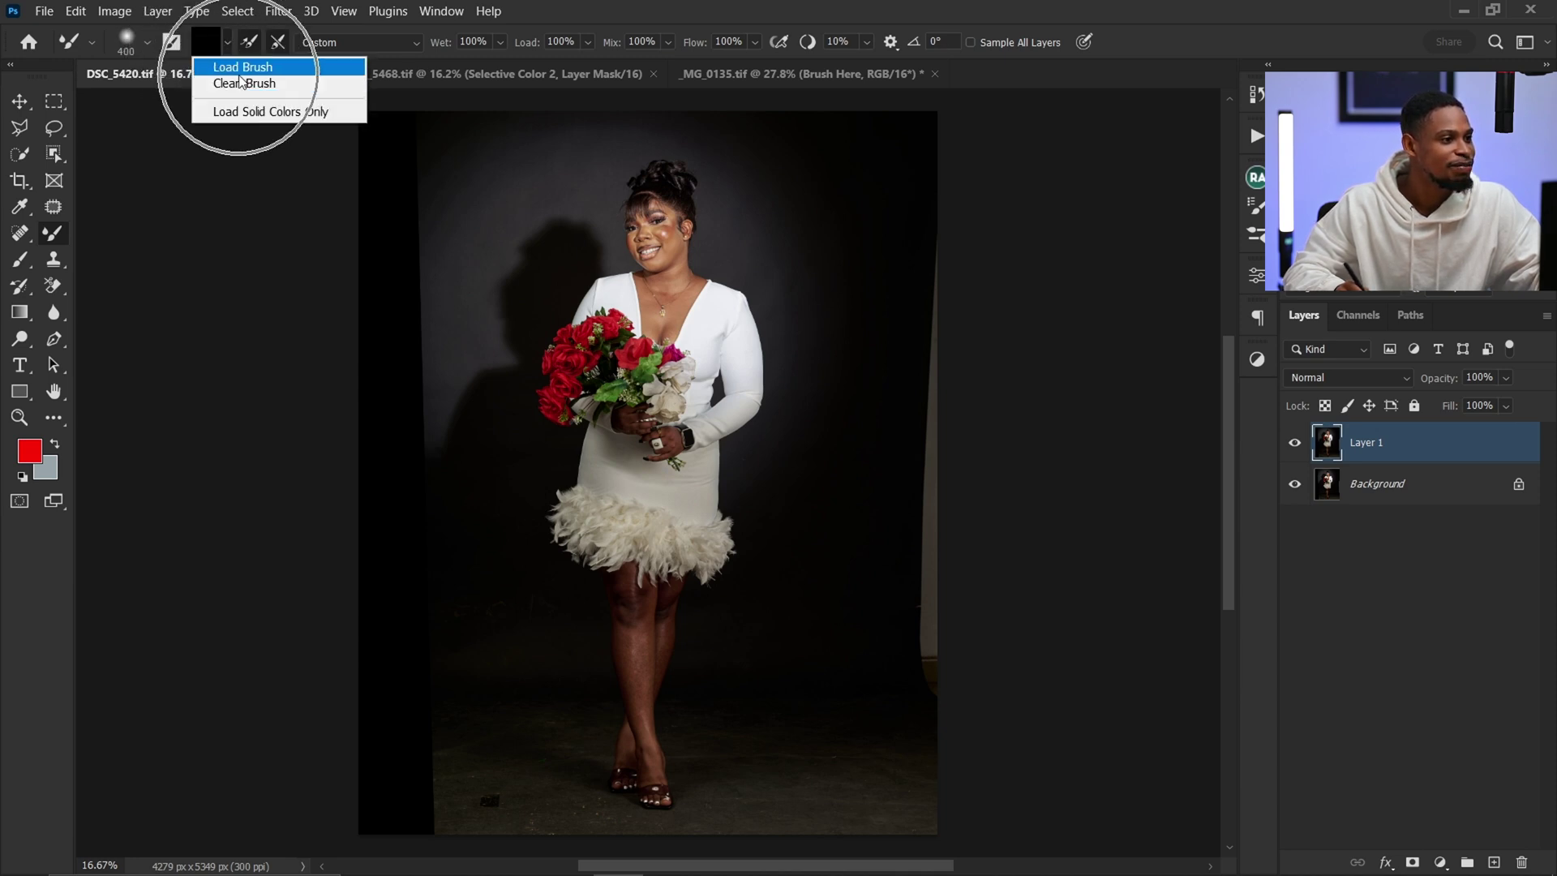
{"action": "left_click", "coordinate": [245, 85]}
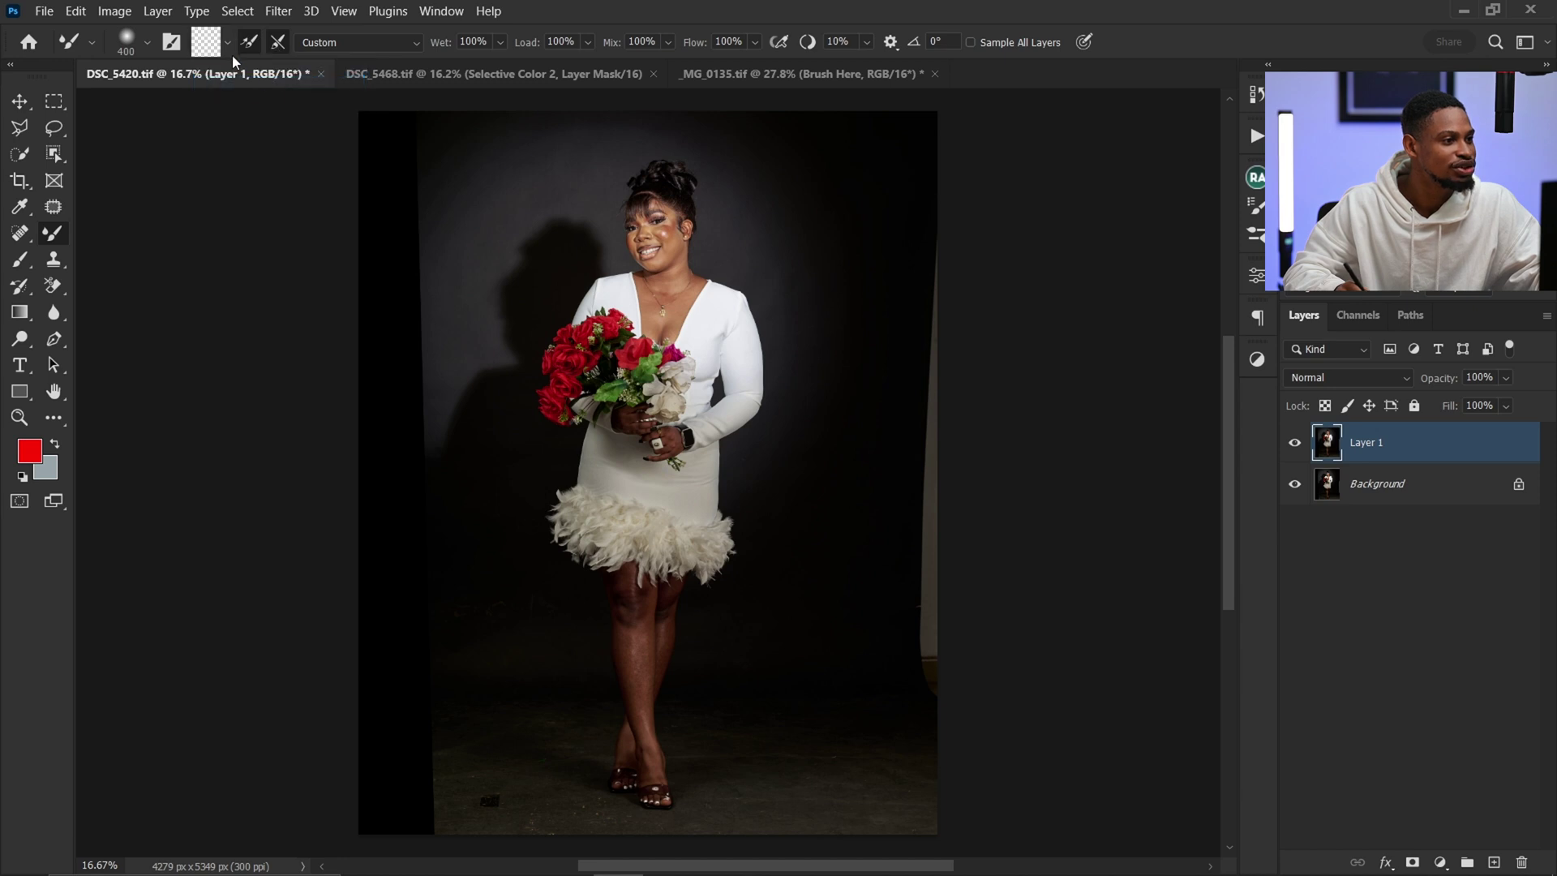
{"action": "left_click", "coordinate": [247, 67]}
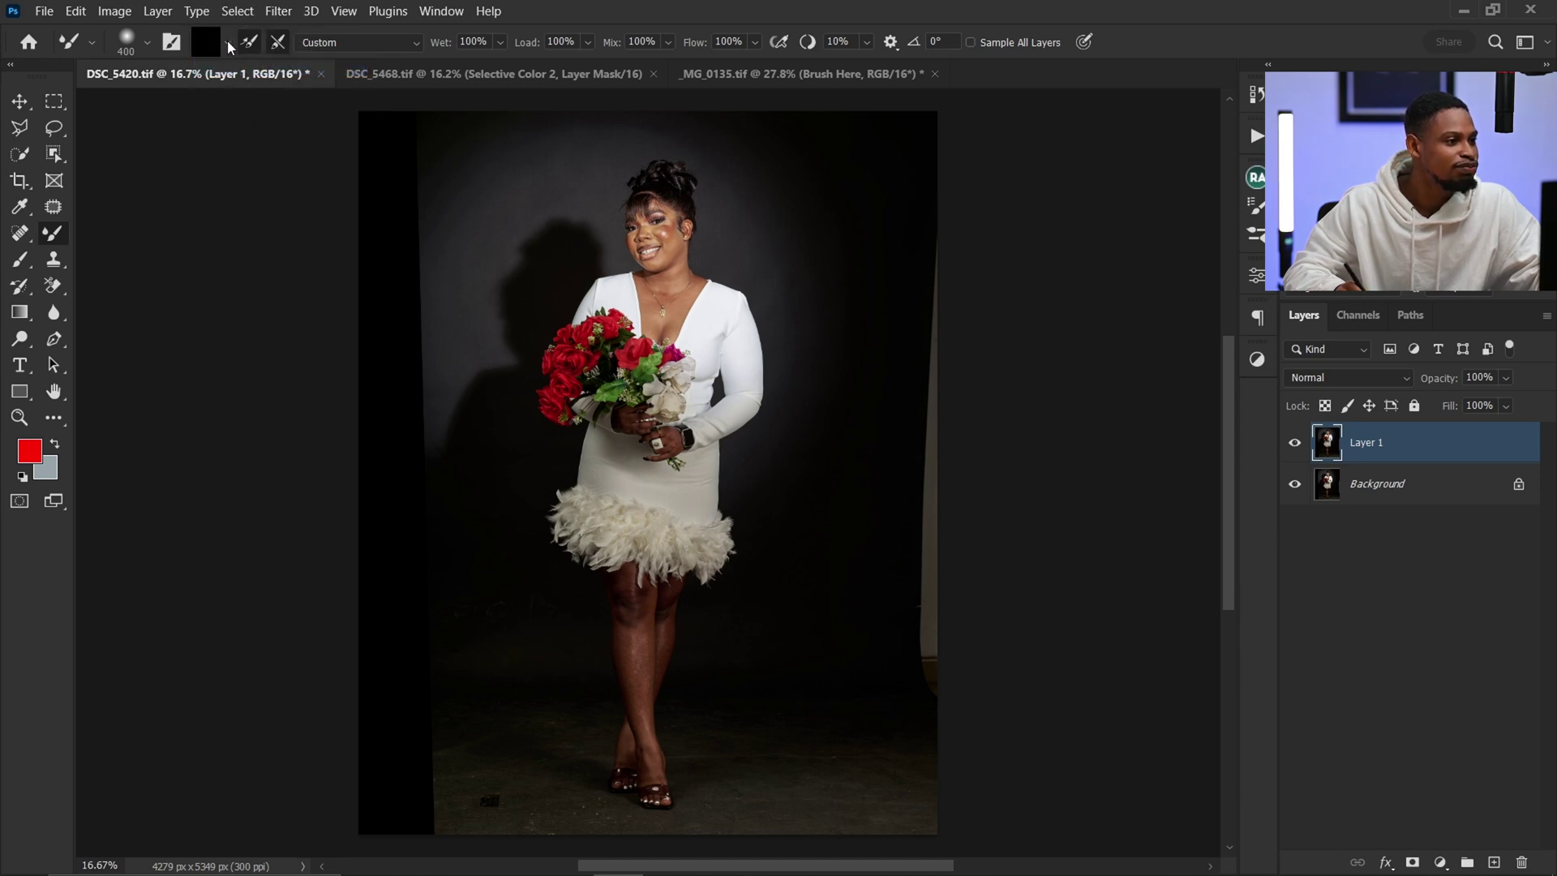
{"action": "left_click", "coordinate": [227, 43]}
{"action": "left_click", "coordinate": [244, 87]}
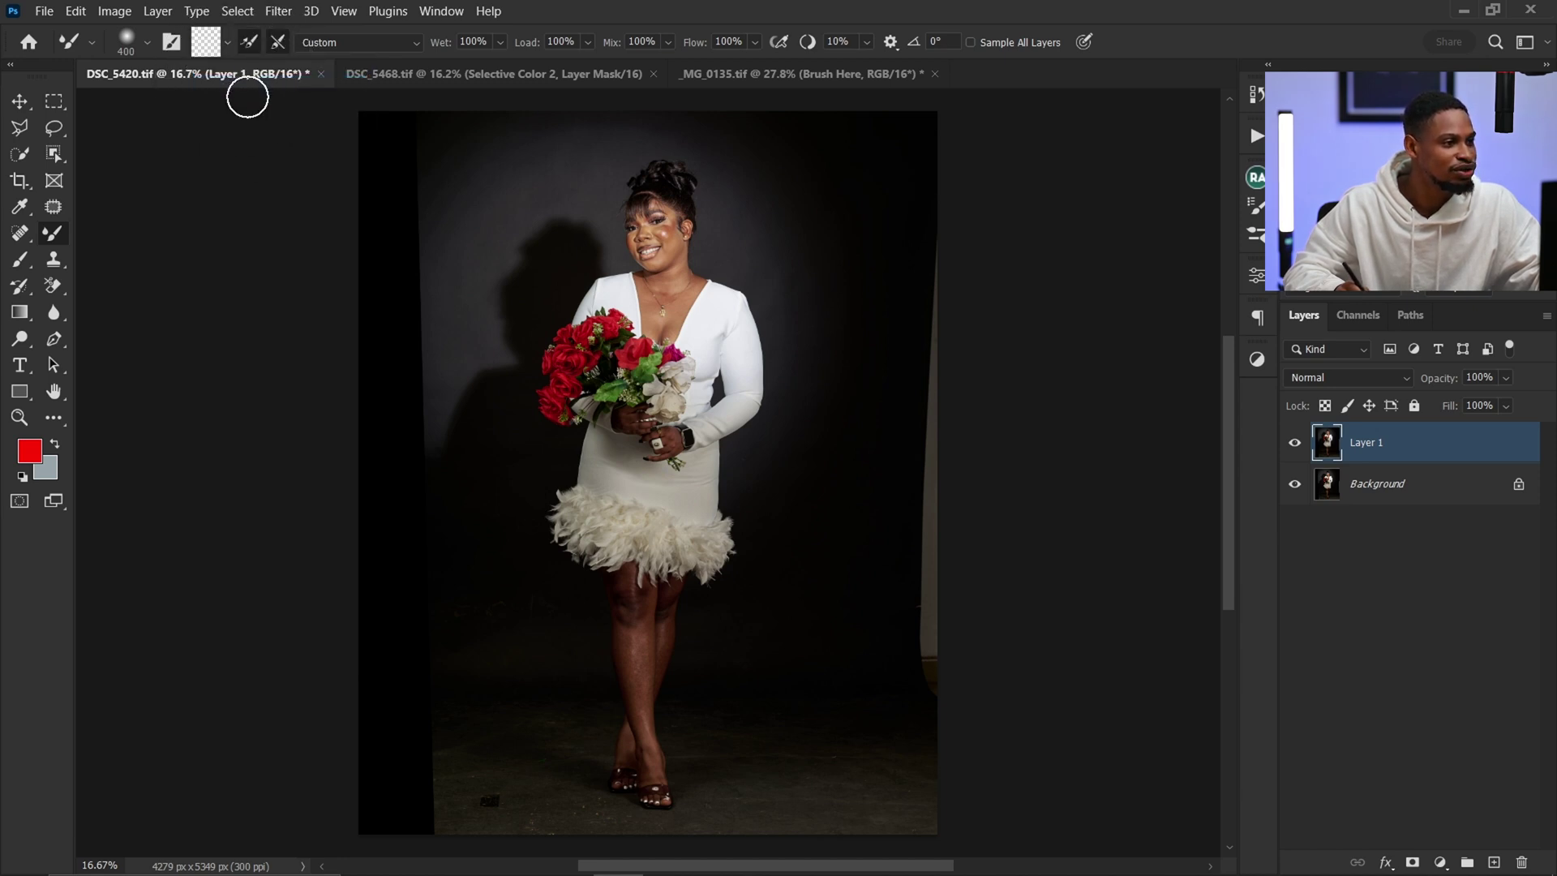
{"action": "left_click", "coordinate": [279, 42]}
{"action": "left_click", "coordinate": [250, 42]}
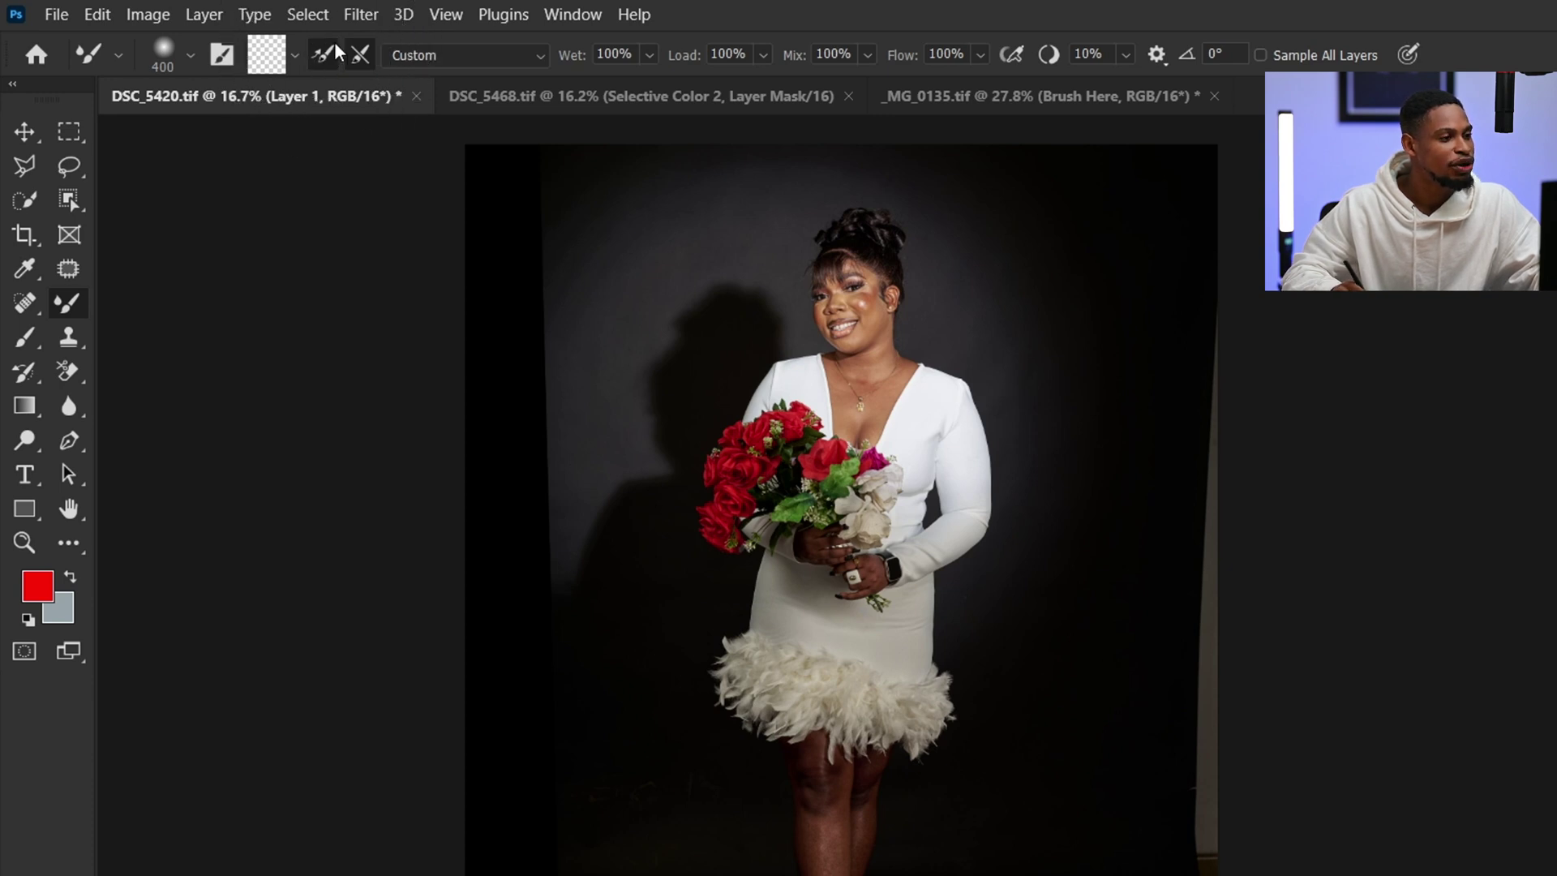
Step: Play the Teelens FS 16bit action from the Actions panel with a 3-pixel Gaussian Blur
{"action": "left_click", "coordinate": [332, 55]}
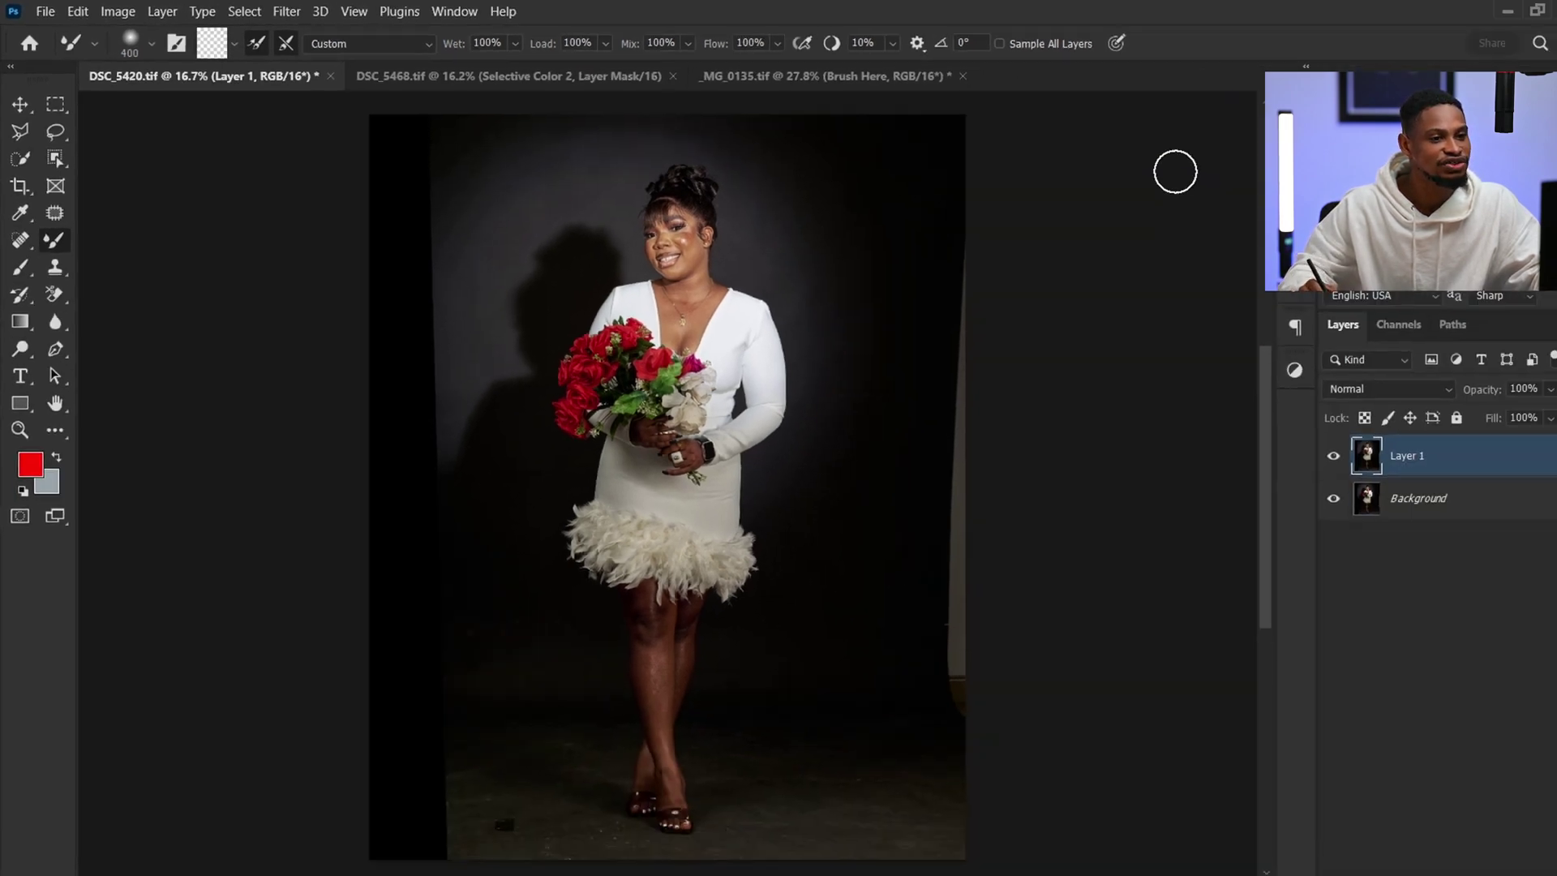
{"action": "left_click", "coordinate": [1295, 141]}
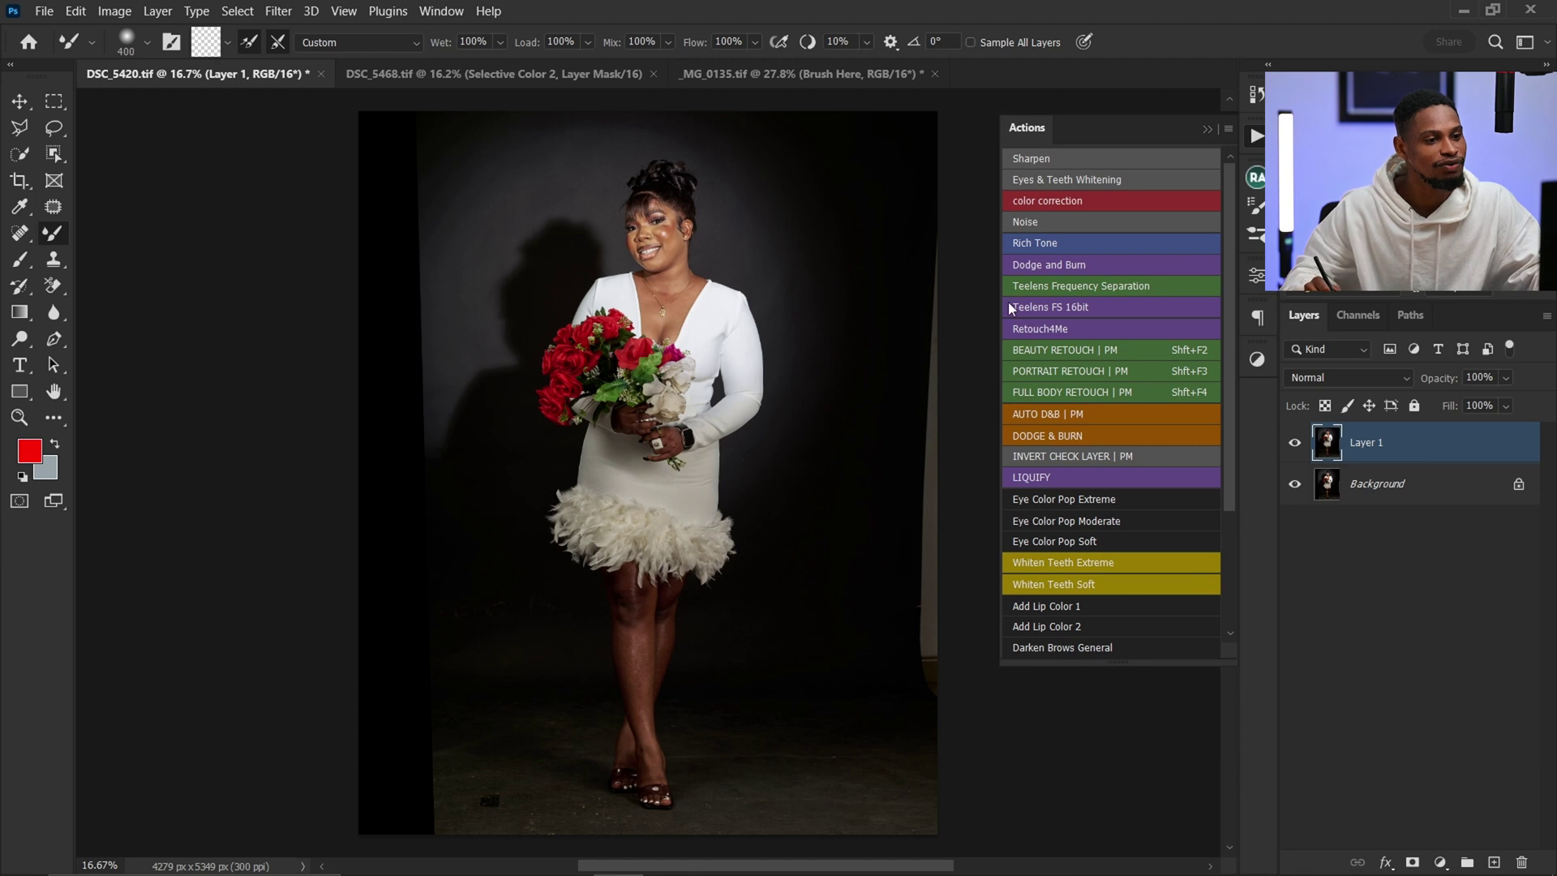
{"action": "left_click", "coordinate": [1014, 306]}
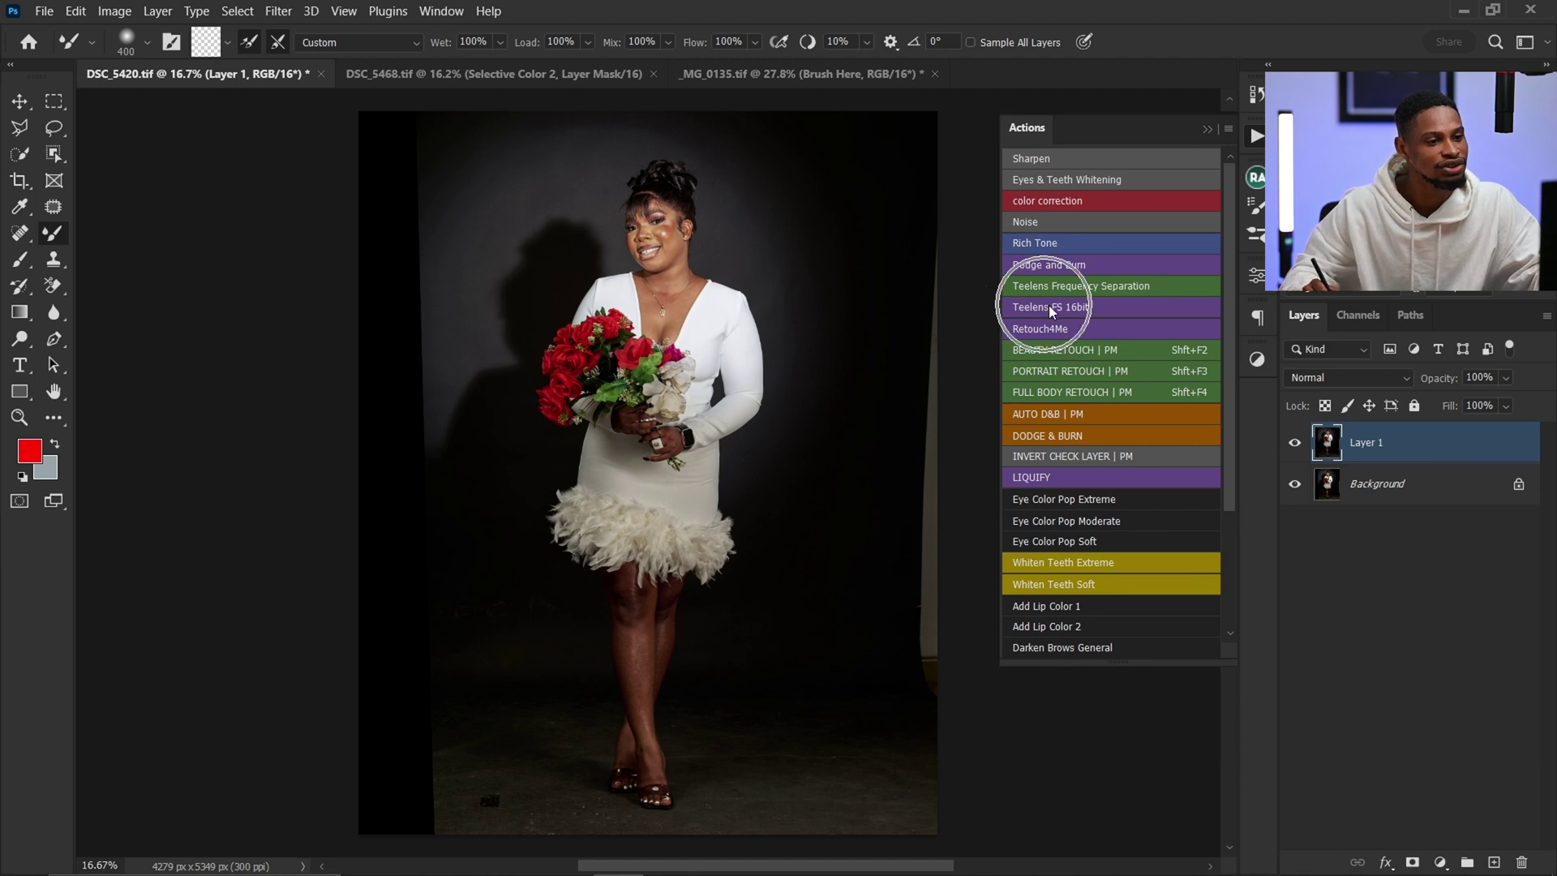
{"action": "left_click", "coordinate": [1209, 129]}
{"action": "left_click", "coordinate": [1257, 137]}
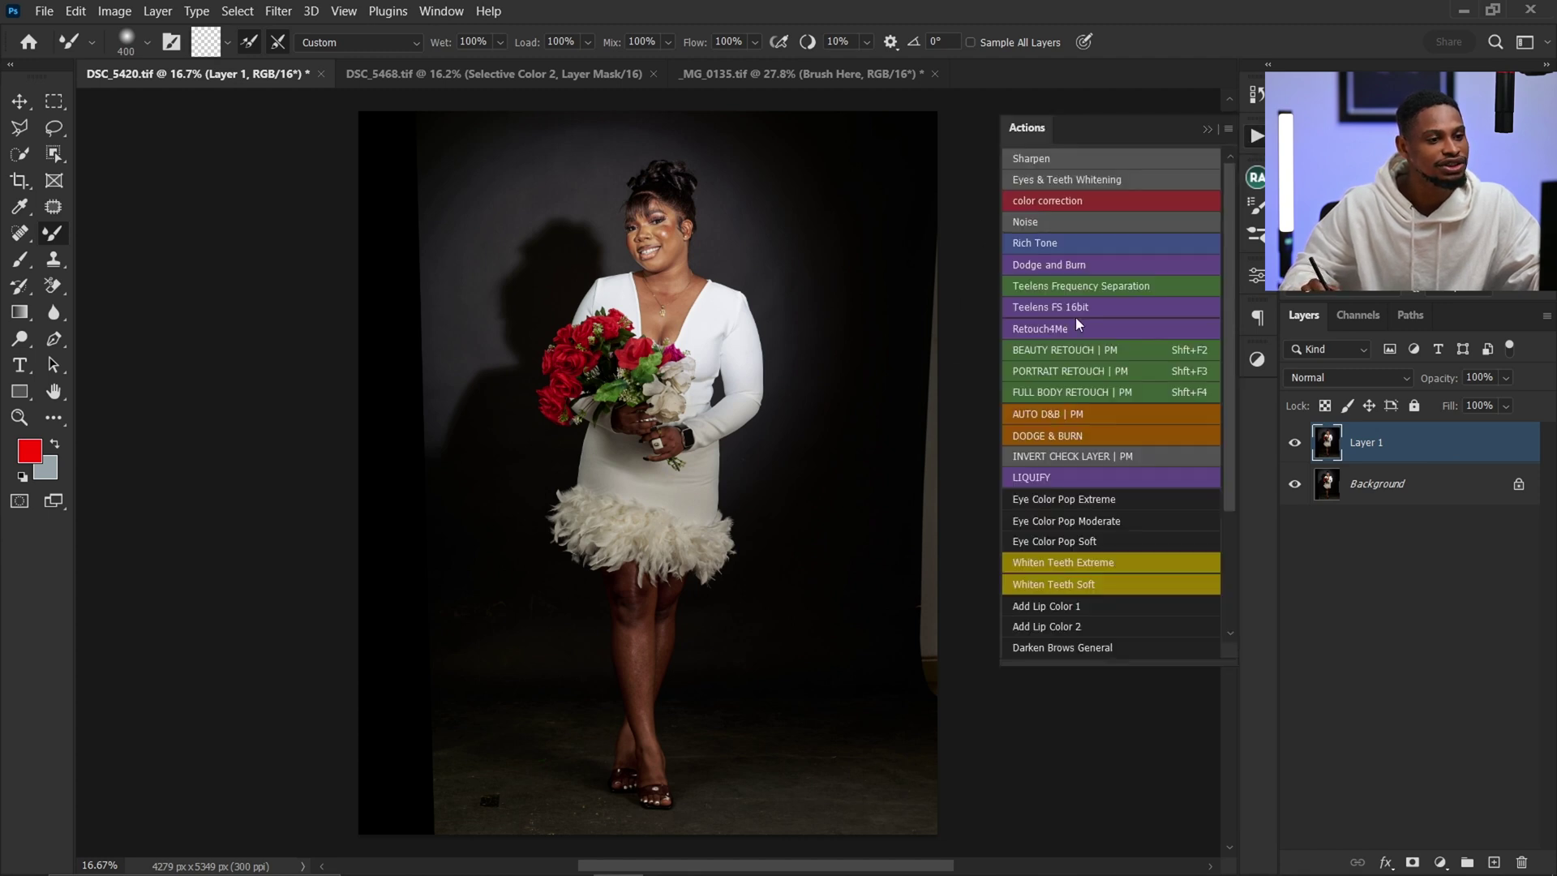
{"action": "left_click", "coordinate": [1059, 308]}
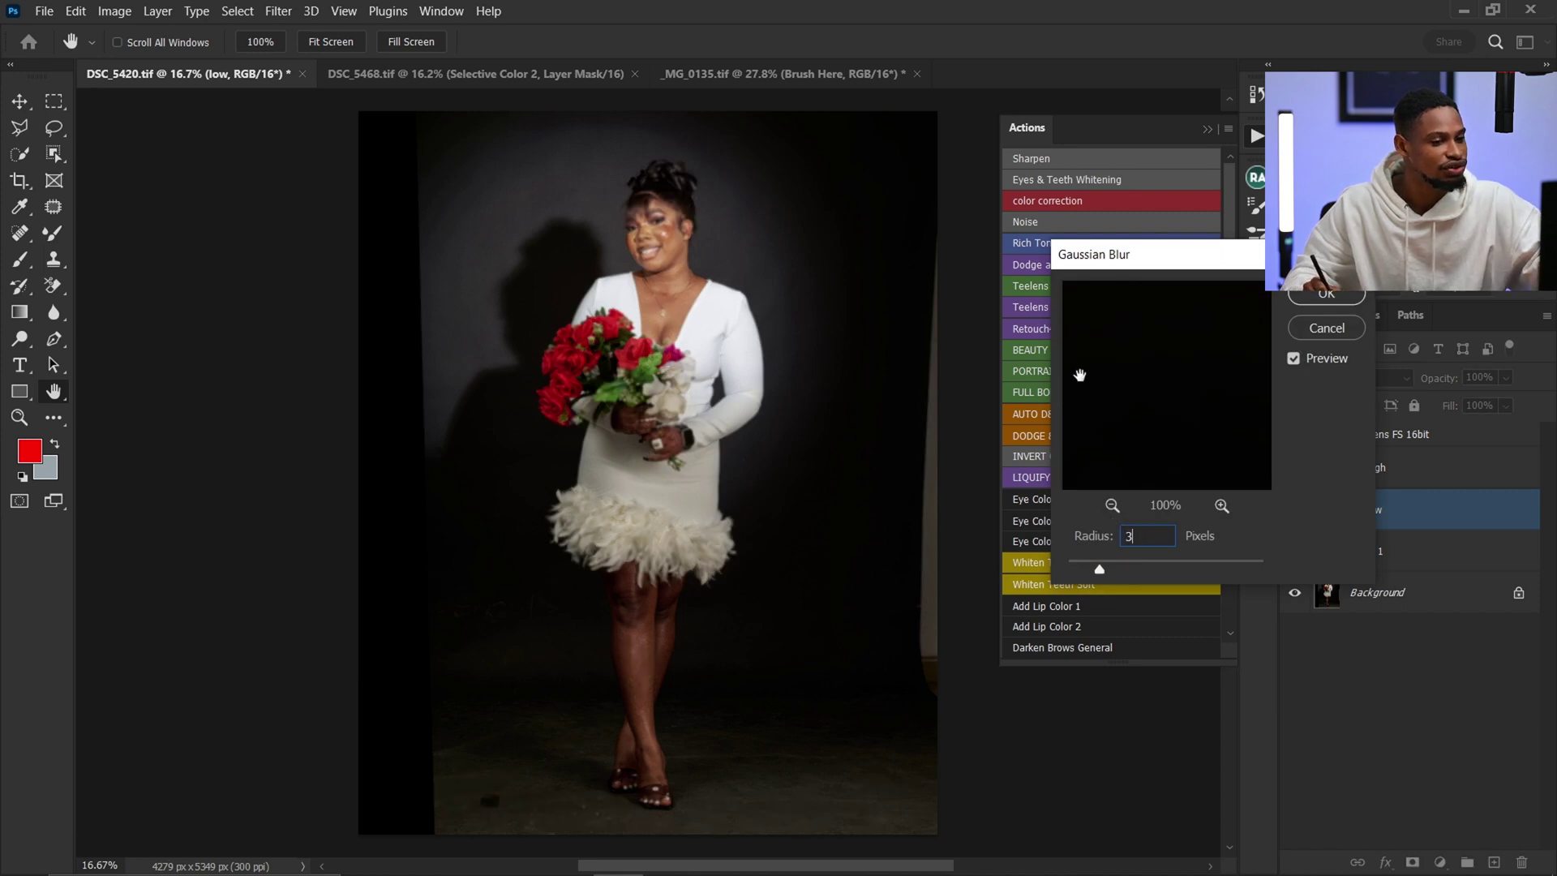
{"action": "key", "text": "Return"}
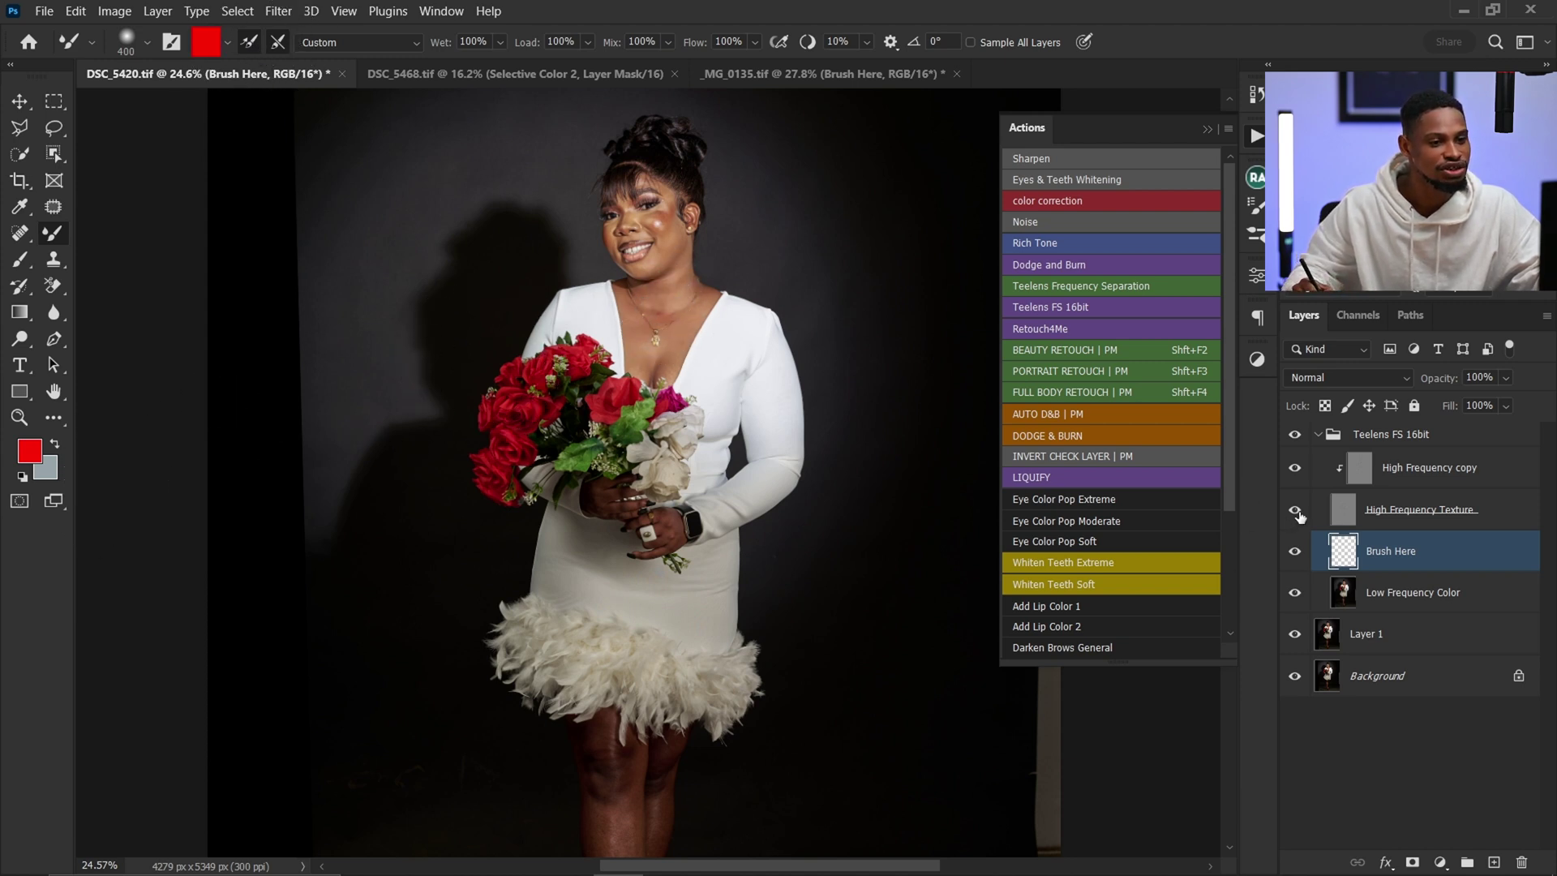
Step: Paint red, black and white test strokes on Brush Here, then delete that layer
{"action": "mouse_move", "coordinate": [648, 281]}
{"action": "left_mouse_down"}
{"action": "mouse_move", "coordinate": [663, 327]}
{"action": "mouse_move", "coordinate": [649, 215]}
{"action": "left_mouse_up"}
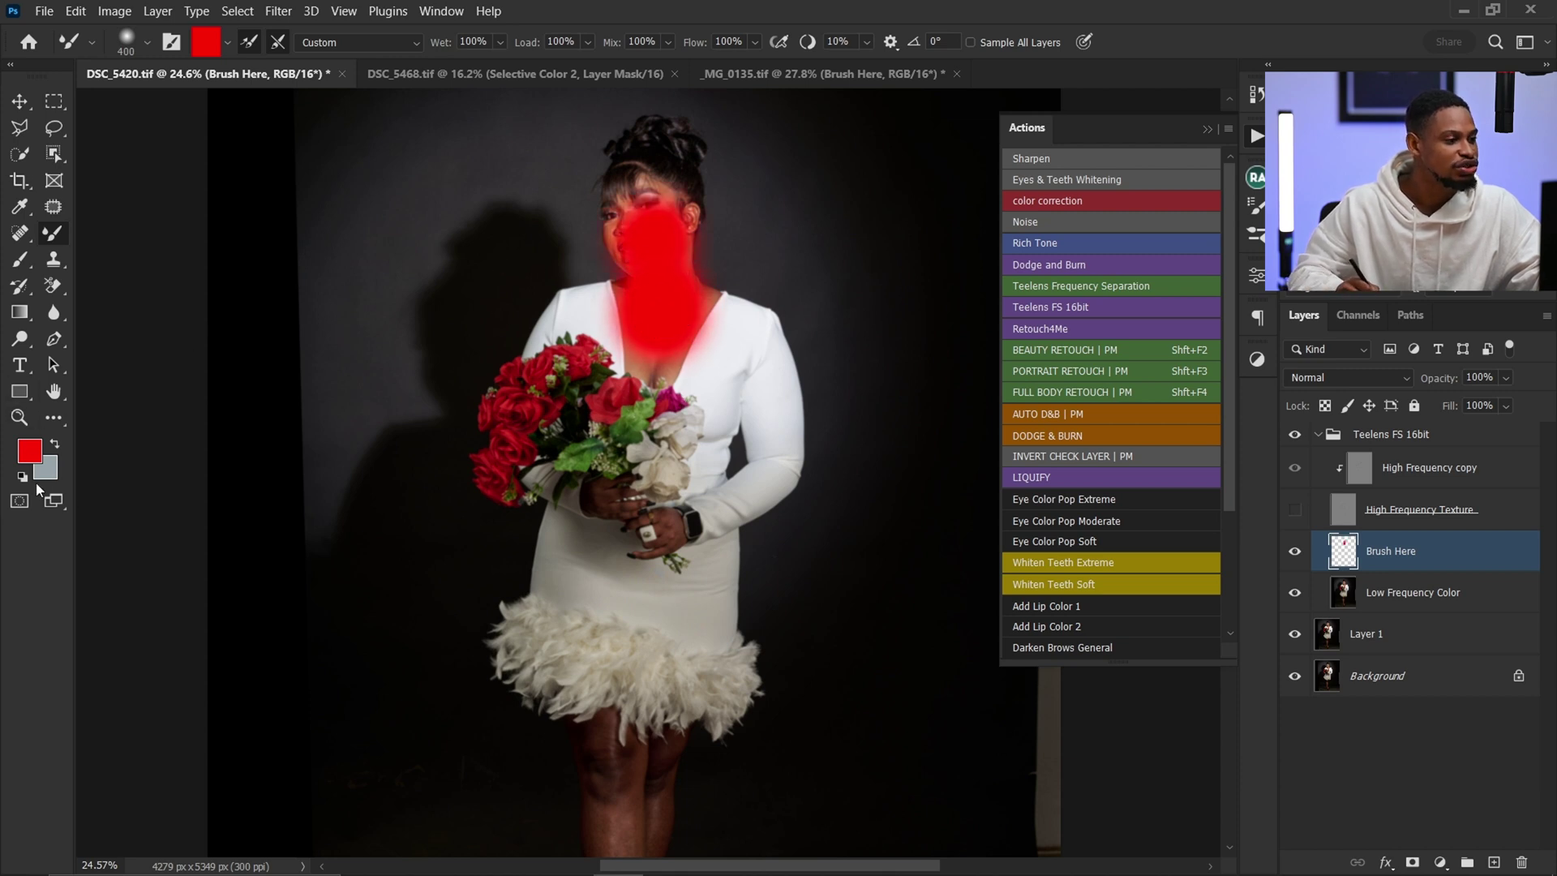
{"action": "left_click", "coordinate": [23, 477]}
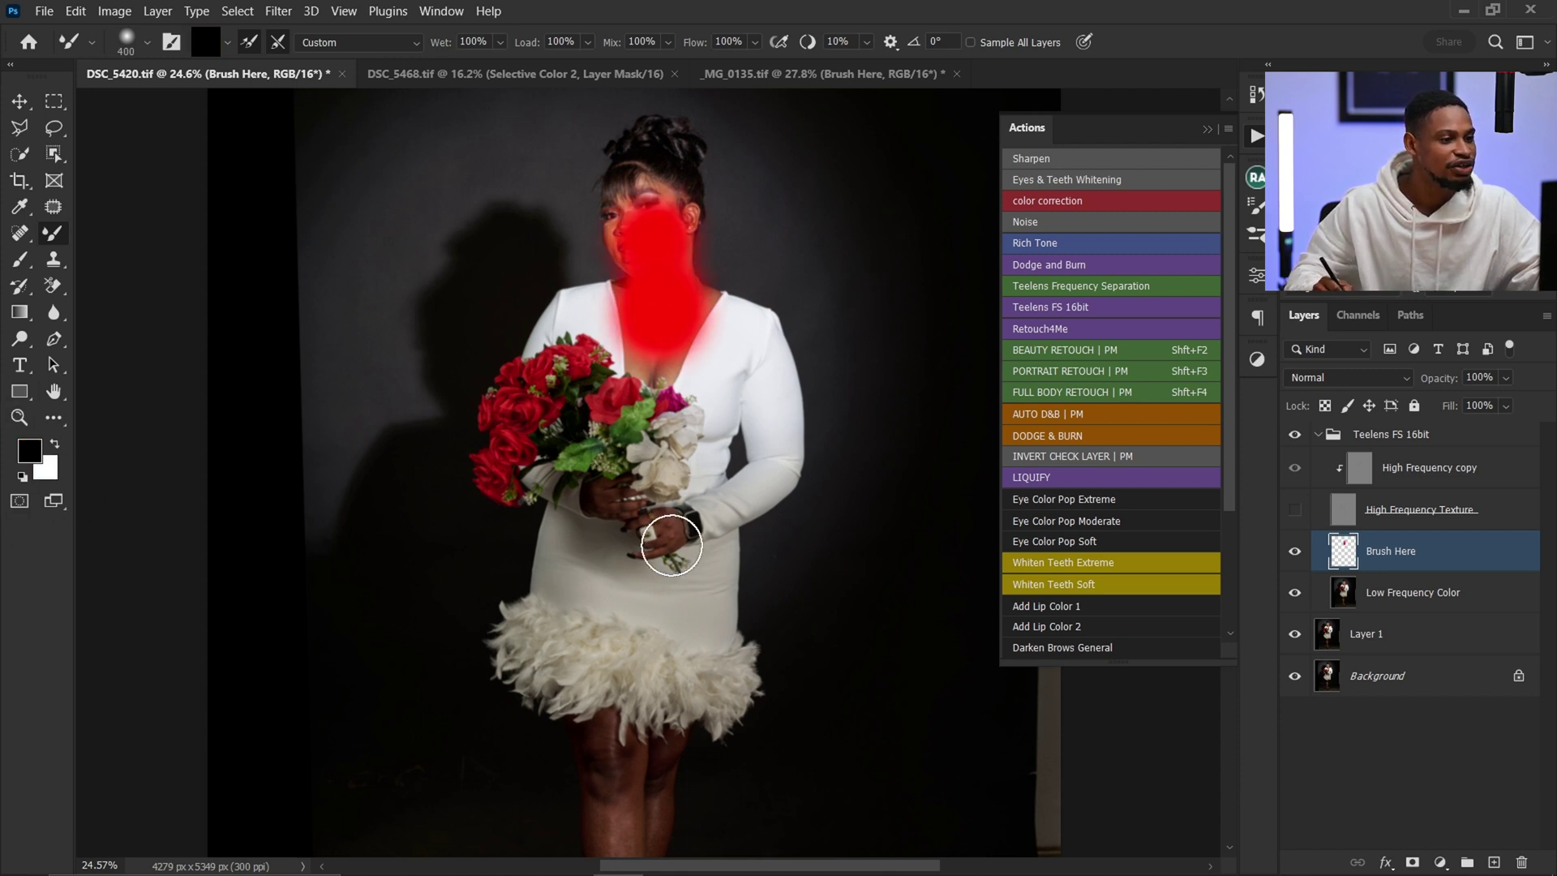
{"action": "left_click", "coordinate": [740, 390]}
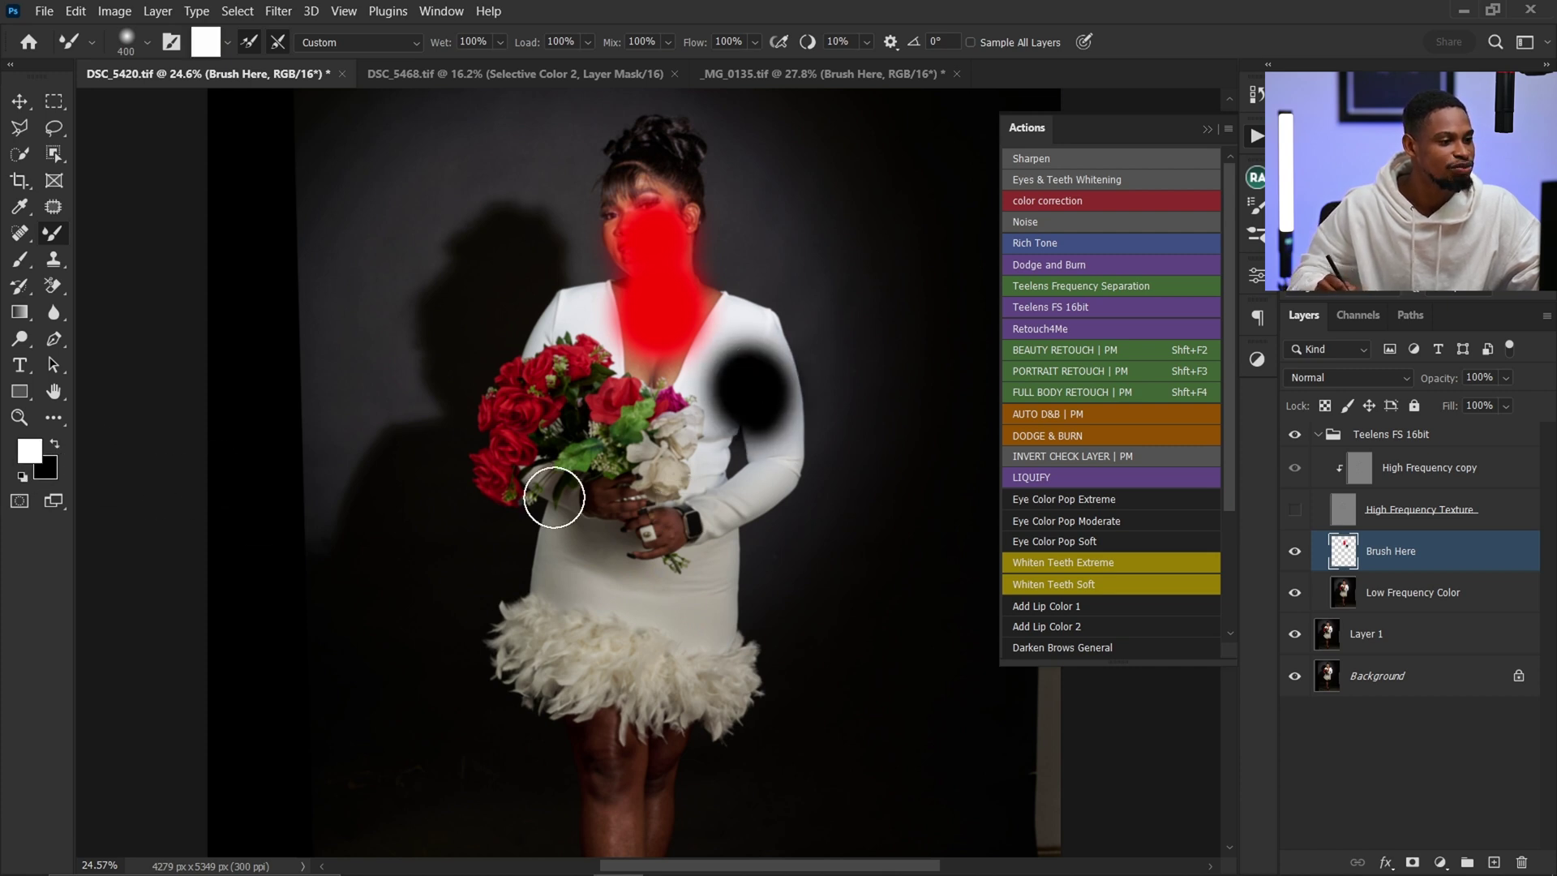
{"action": "mouse_move", "coordinate": [473, 348]}
{"action": "left_mouse_down"}
{"action": "mouse_move", "coordinate": [516, 294]}
{"action": "mouse_move", "coordinate": [471, 284]}
{"action": "left_mouse_up"}
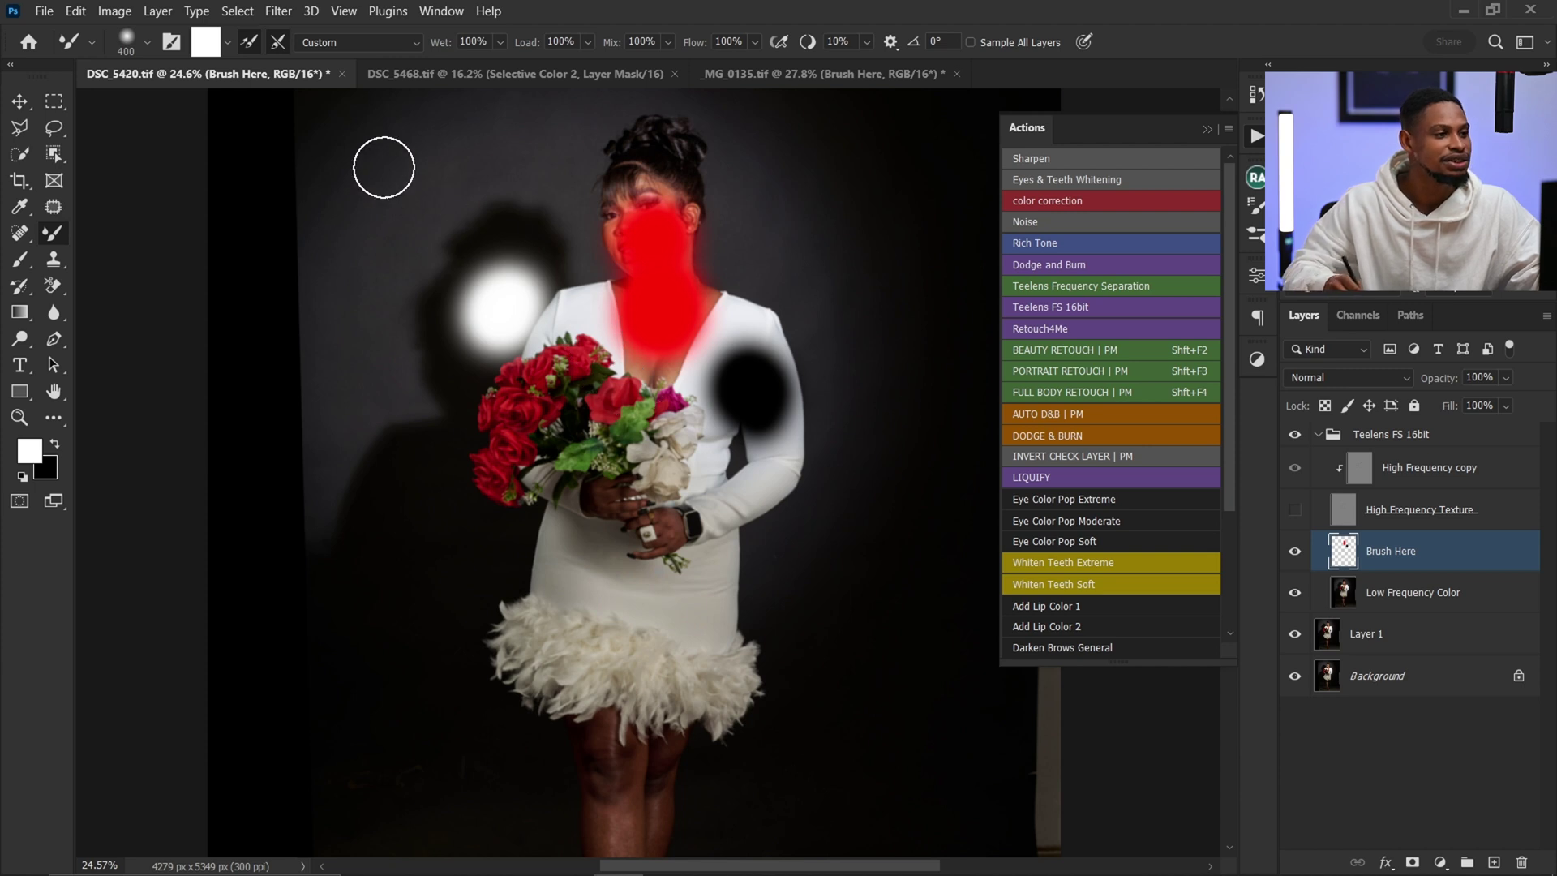
{"action": "key", "text": "ctrl"}
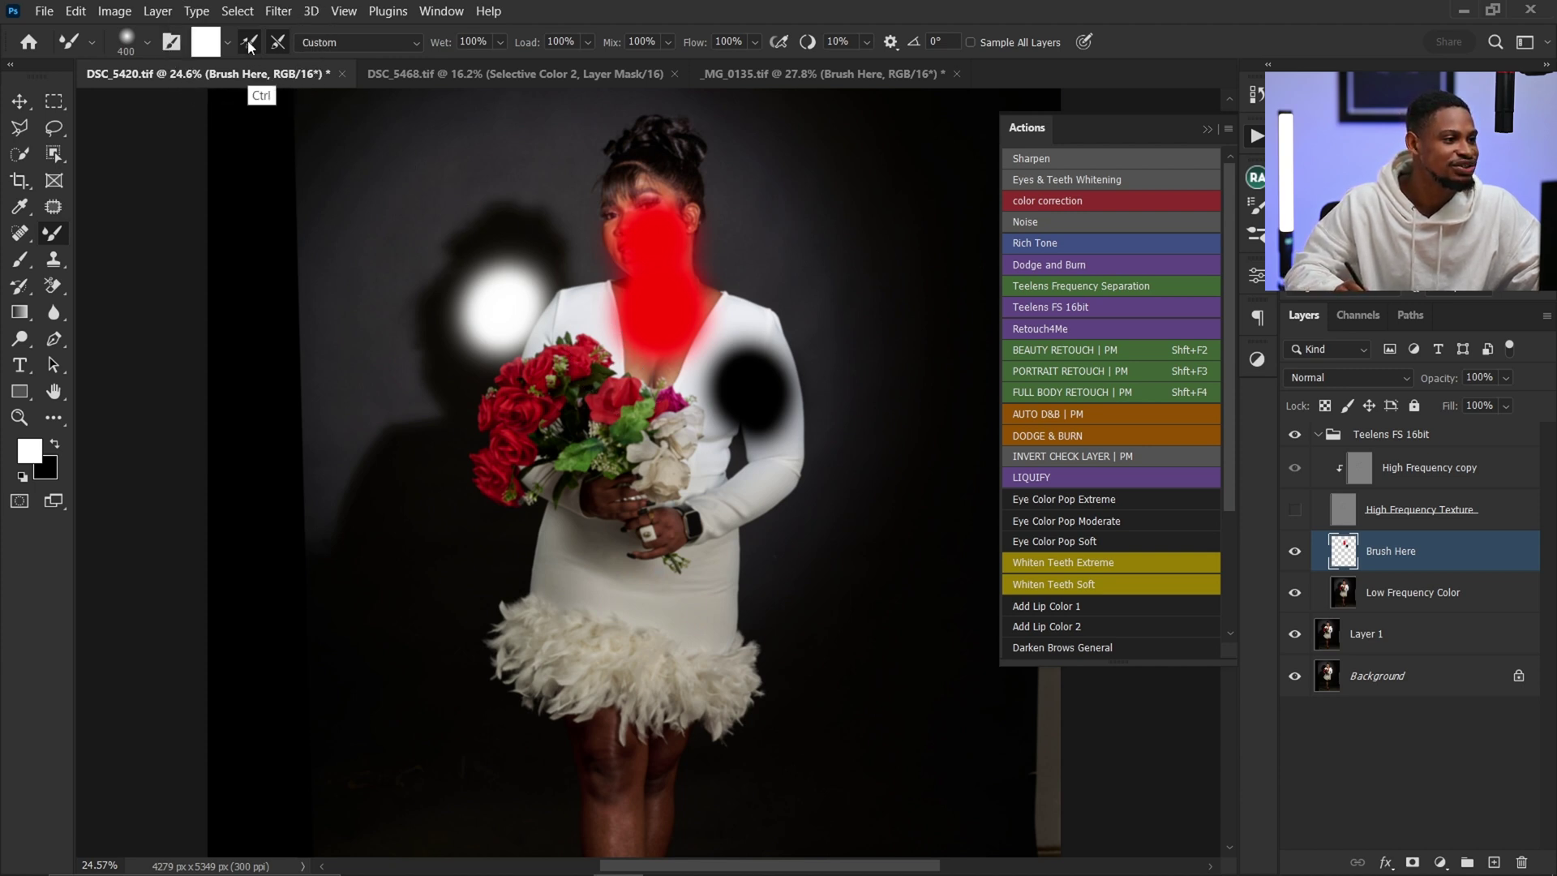
{"action": "mouse_move", "coordinate": [1429, 560]}
{"action": "left_mouse_down"}
{"action": "mouse_move", "coordinate": [1452, 811]}
{"action": "mouse_move", "coordinate": [1522, 862]}
{"action": "left_mouse_up"}
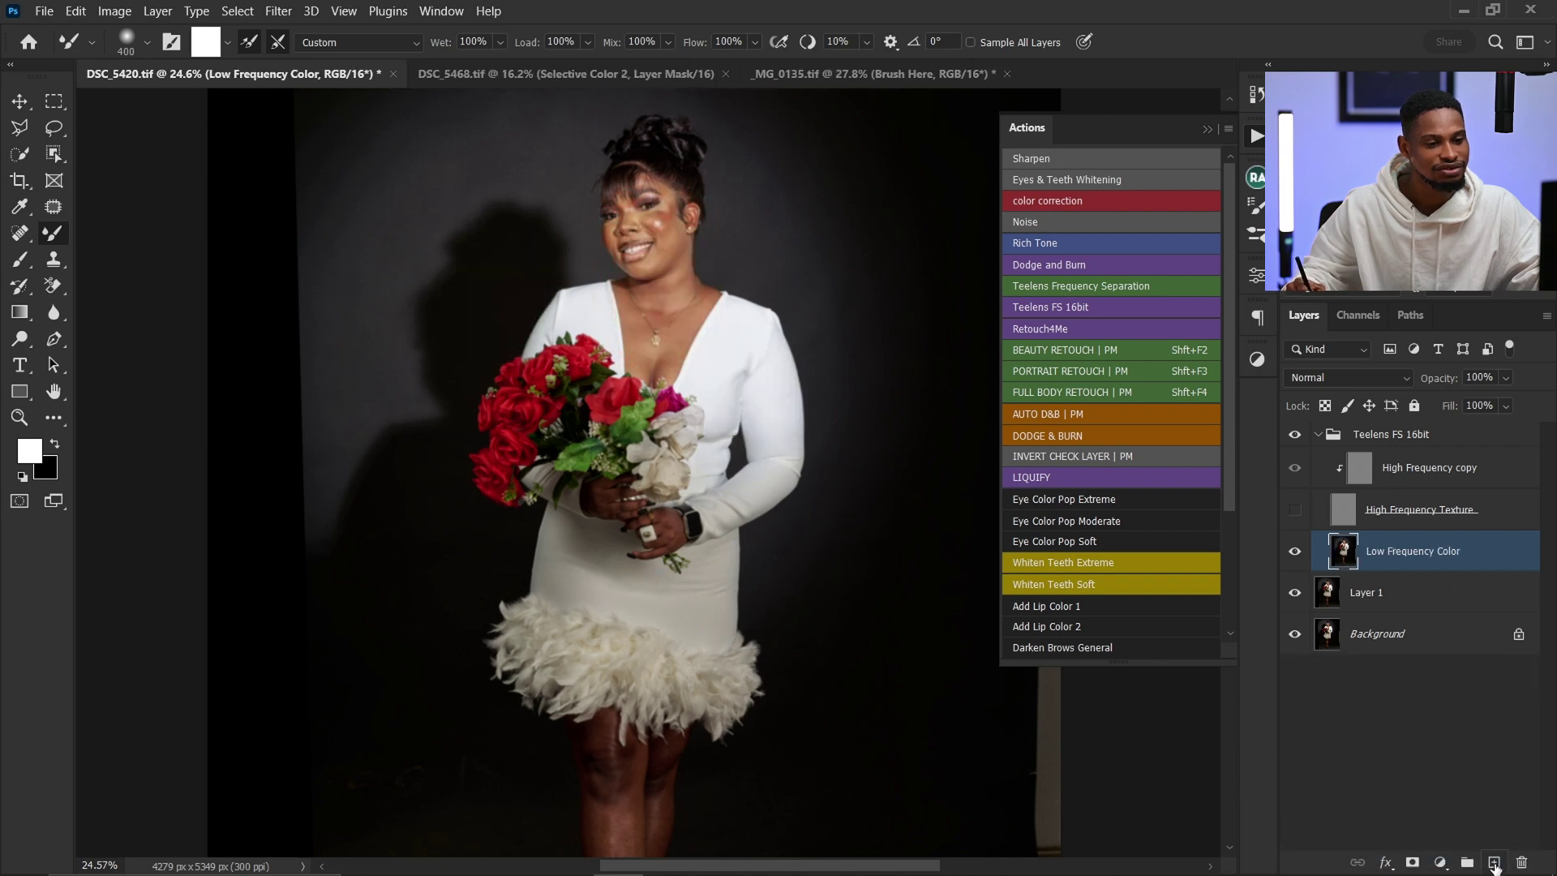
Step: Add an empty Layer 2 above Low Frequency Color and zoom in on the neck
{"action": "left_click", "coordinate": [1494, 863]}
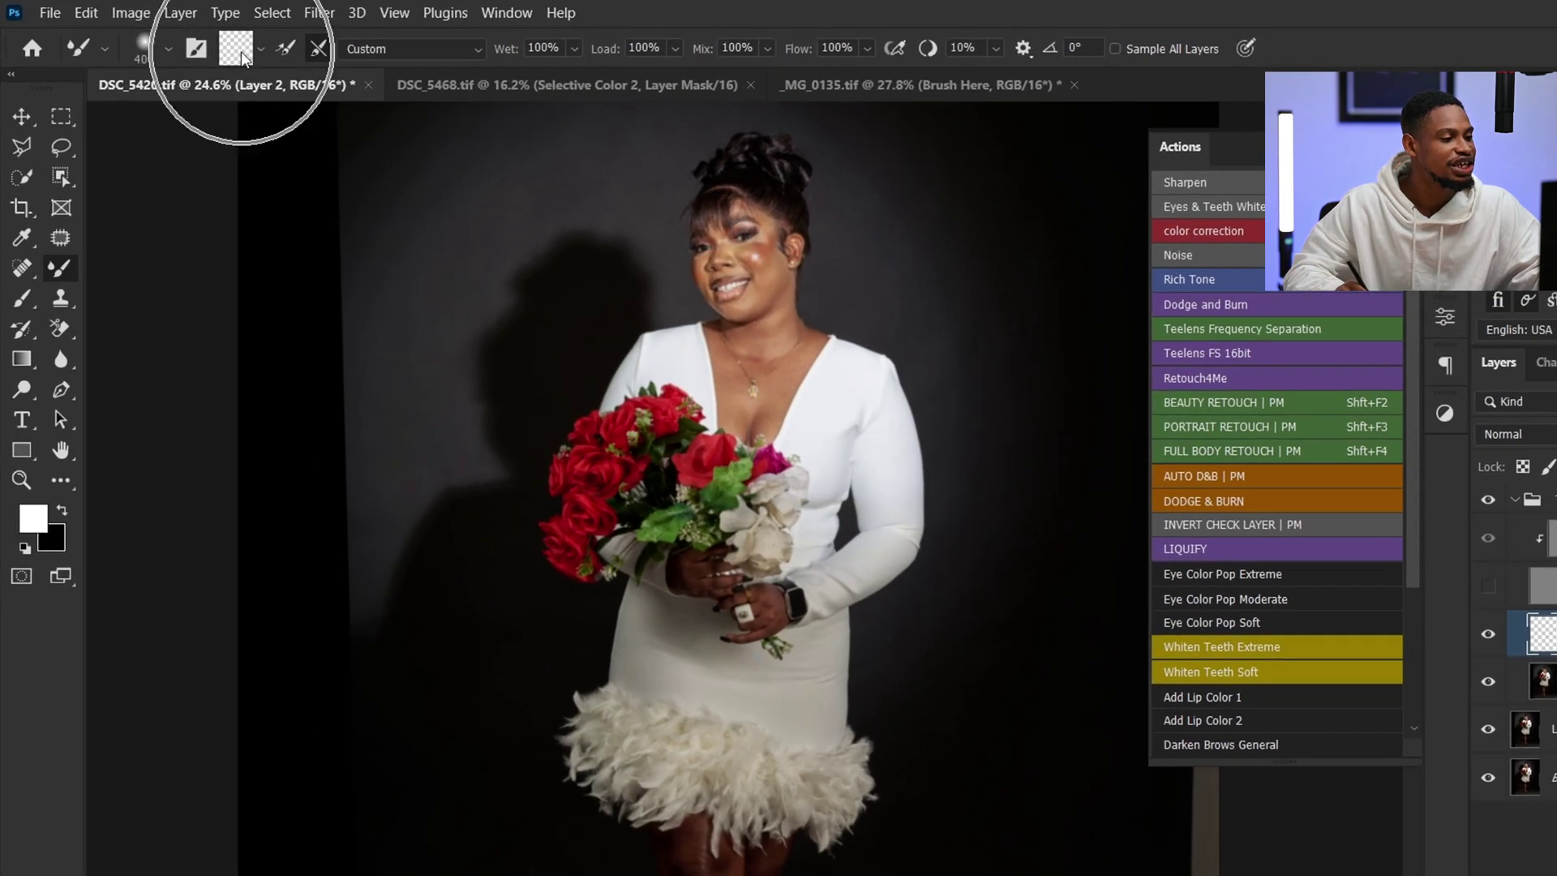
{"action": "key", "text": "ctrl"}
{"action": "key", "text": "ctrl"}
{"action": "key", "text": "ctrl"}
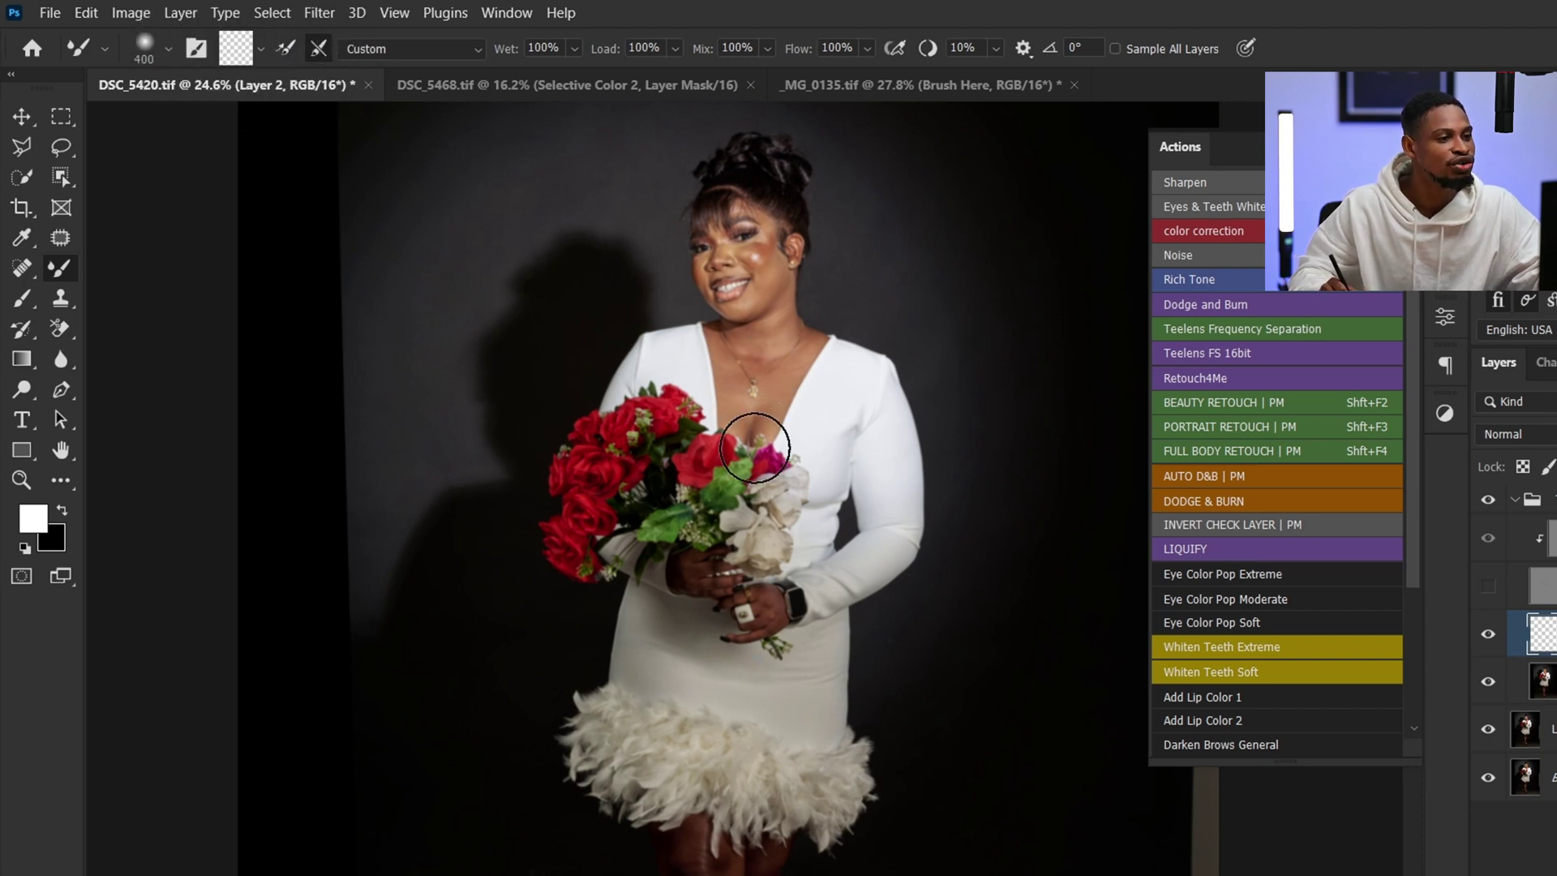
{"action": "key", "text": "ctrl+space"}
{"action": "left_click_drag", "start_coordinate": [765, 309], "coordinate": [818, 321]}
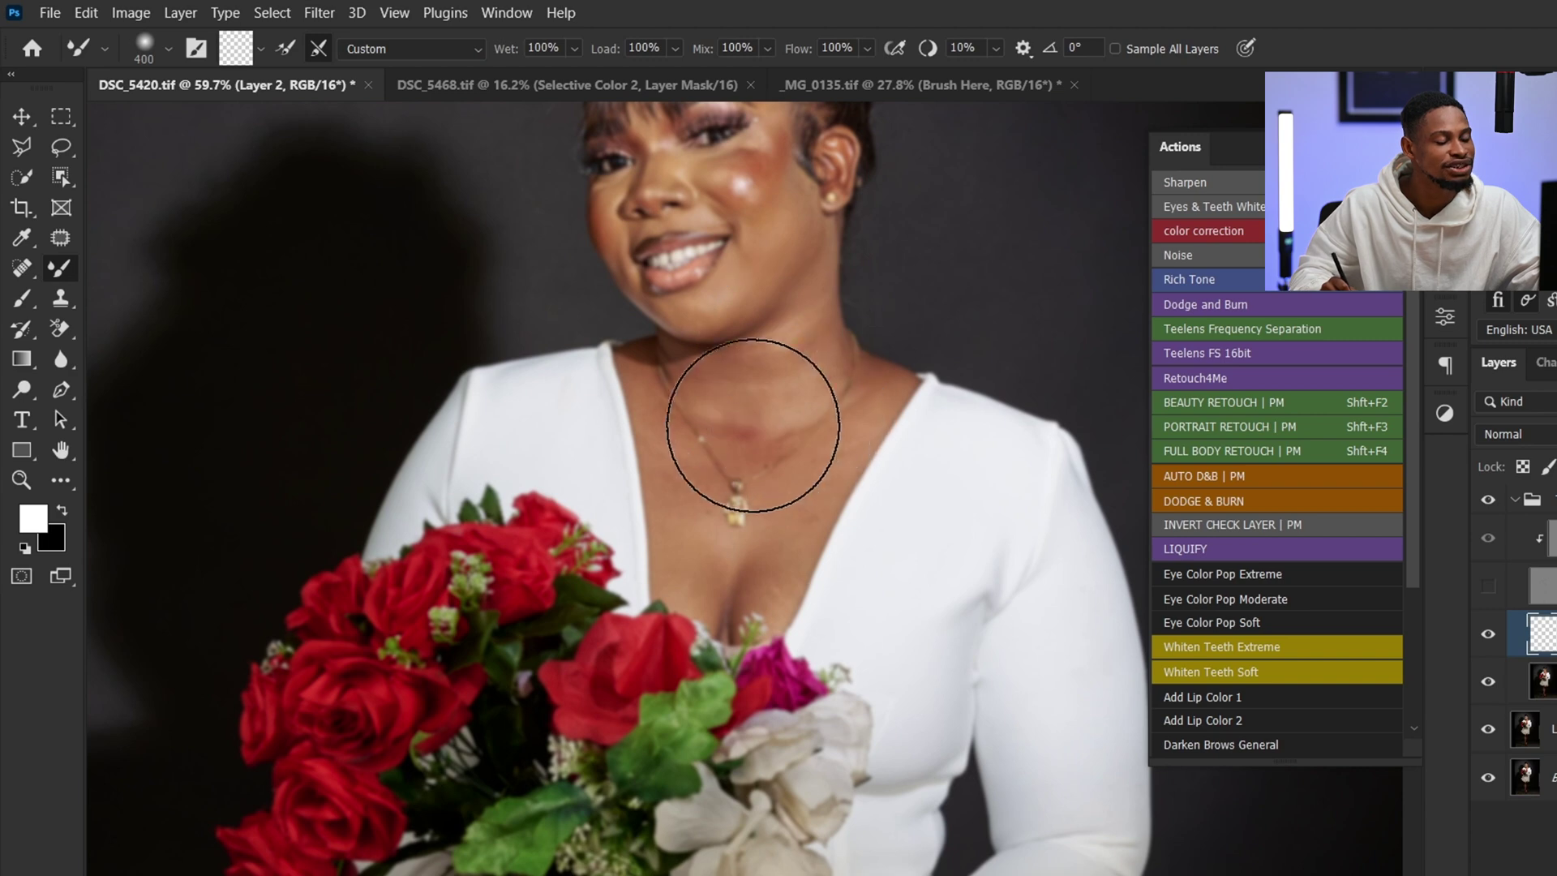
Step: Zoom back out and set the Mixer Brush to load solid colours only
{"action": "key", "text": "ctrl+space"}
{"action": "left_click_drag", "start_coordinate": [725, 415], "coordinate": [637, 435]}
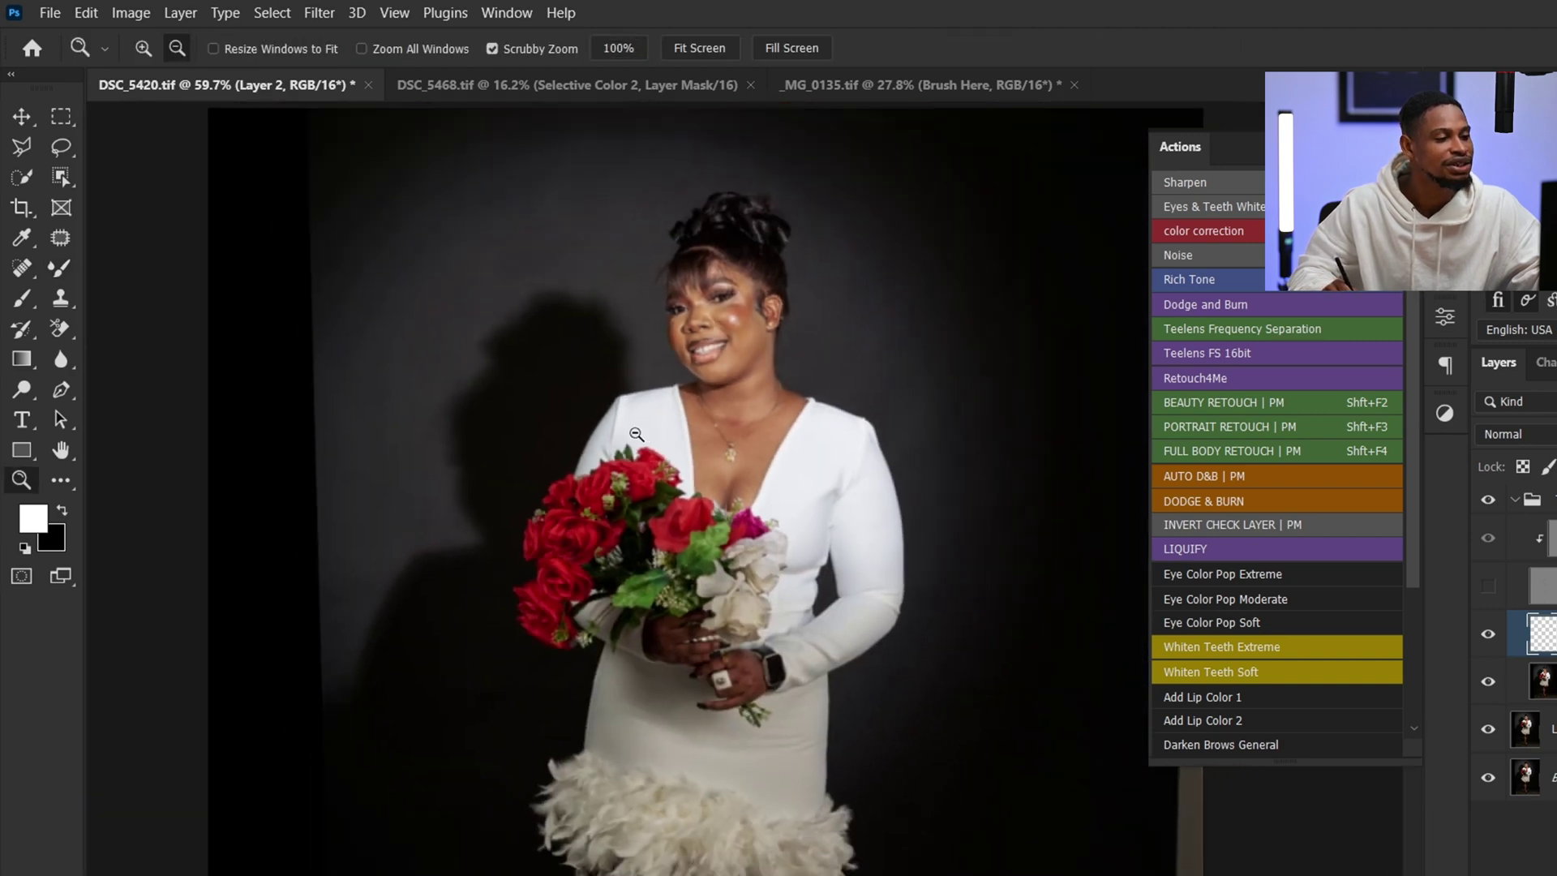
{"action": "left_click", "coordinate": [261, 50]}
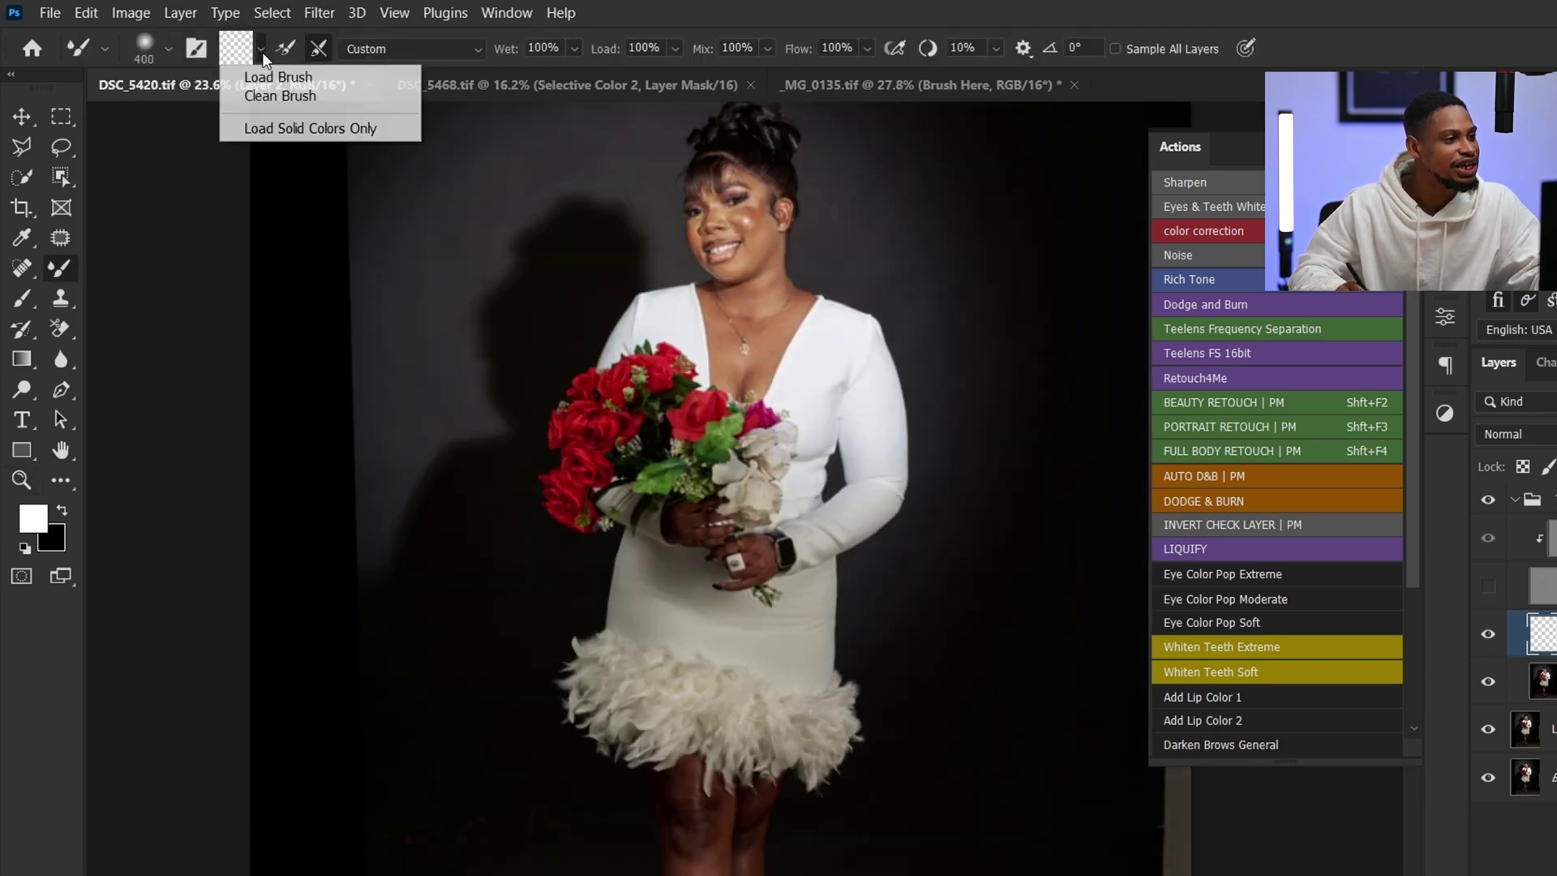
{"action": "left_click", "coordinate": [282, 129]}
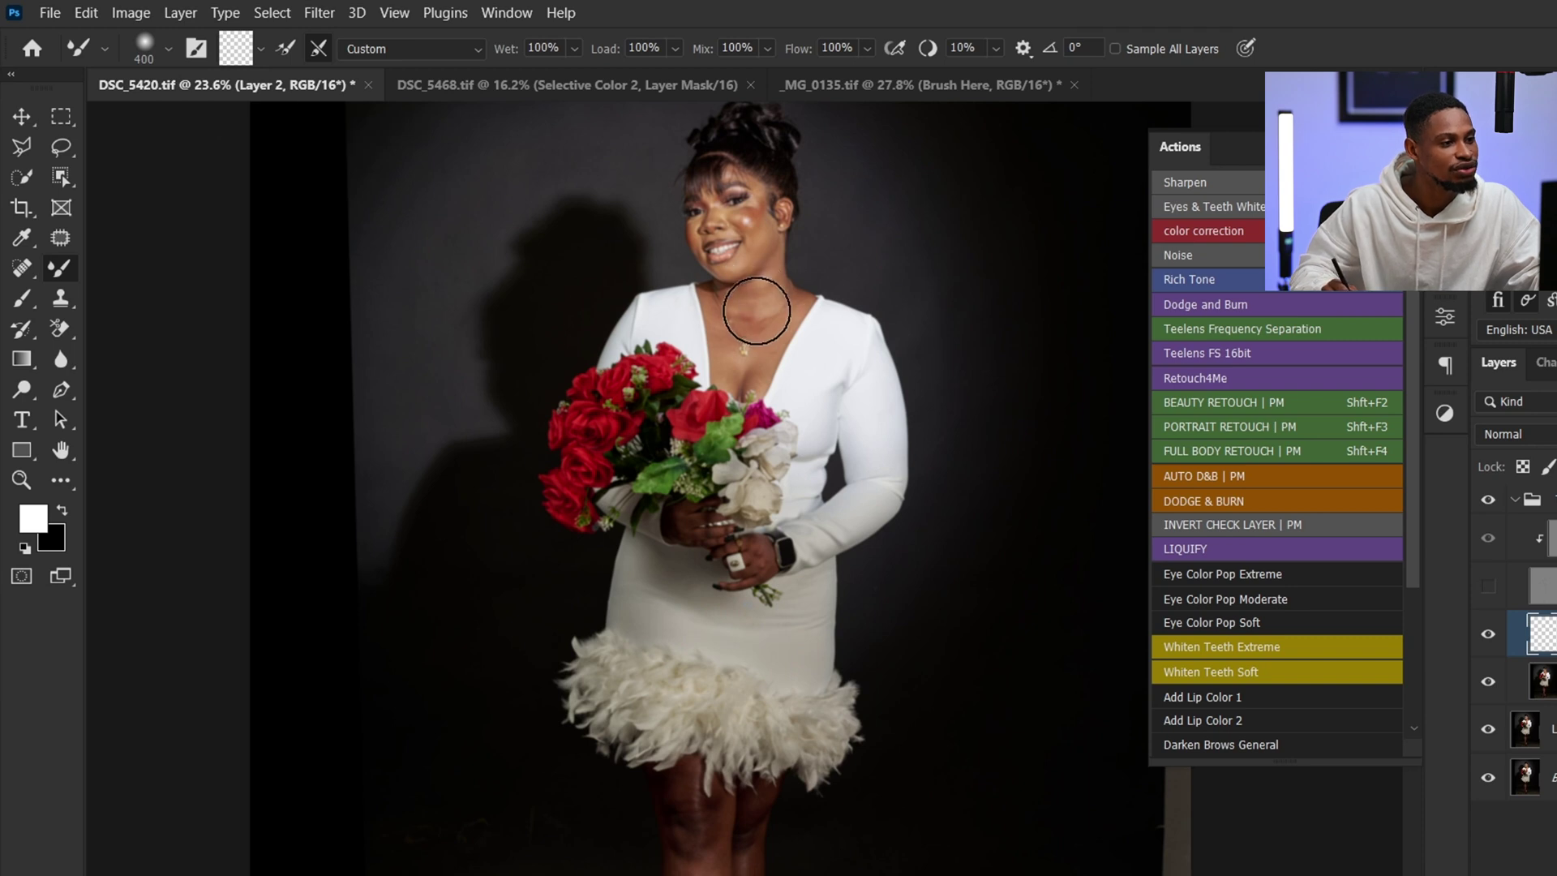
Step: Run Clean Brush, enable reloading after every stroke, and re-enable Load Solid Colors Only
{"action": "left_click", "coordinate": [263, 52]}
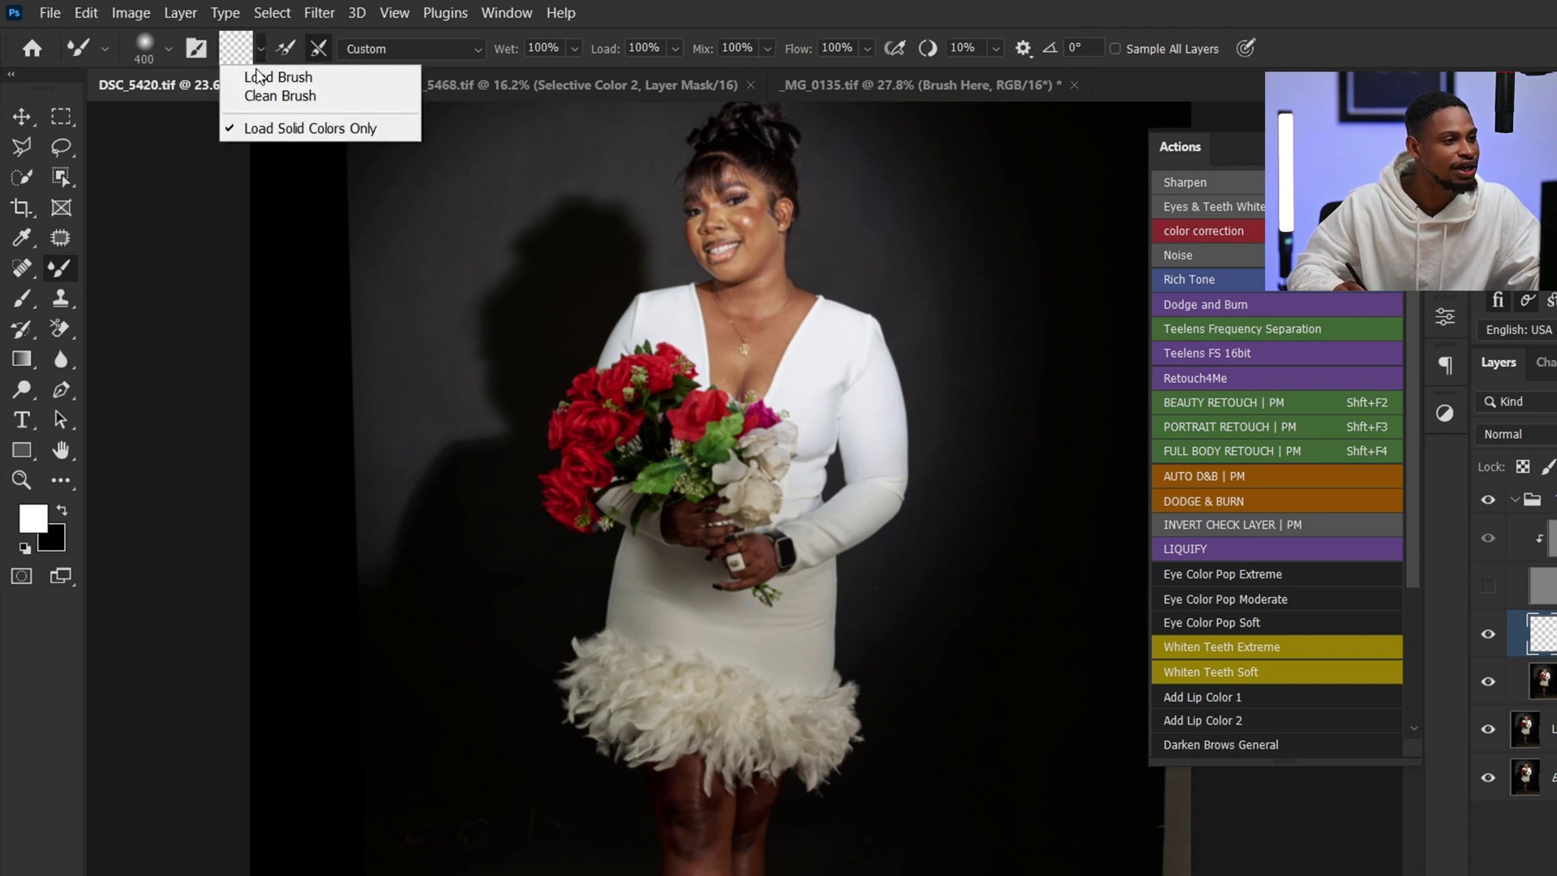
{"action": "left_click", "coordinate": [271, 127]}
{"action": "key", "text": "ctrl"}
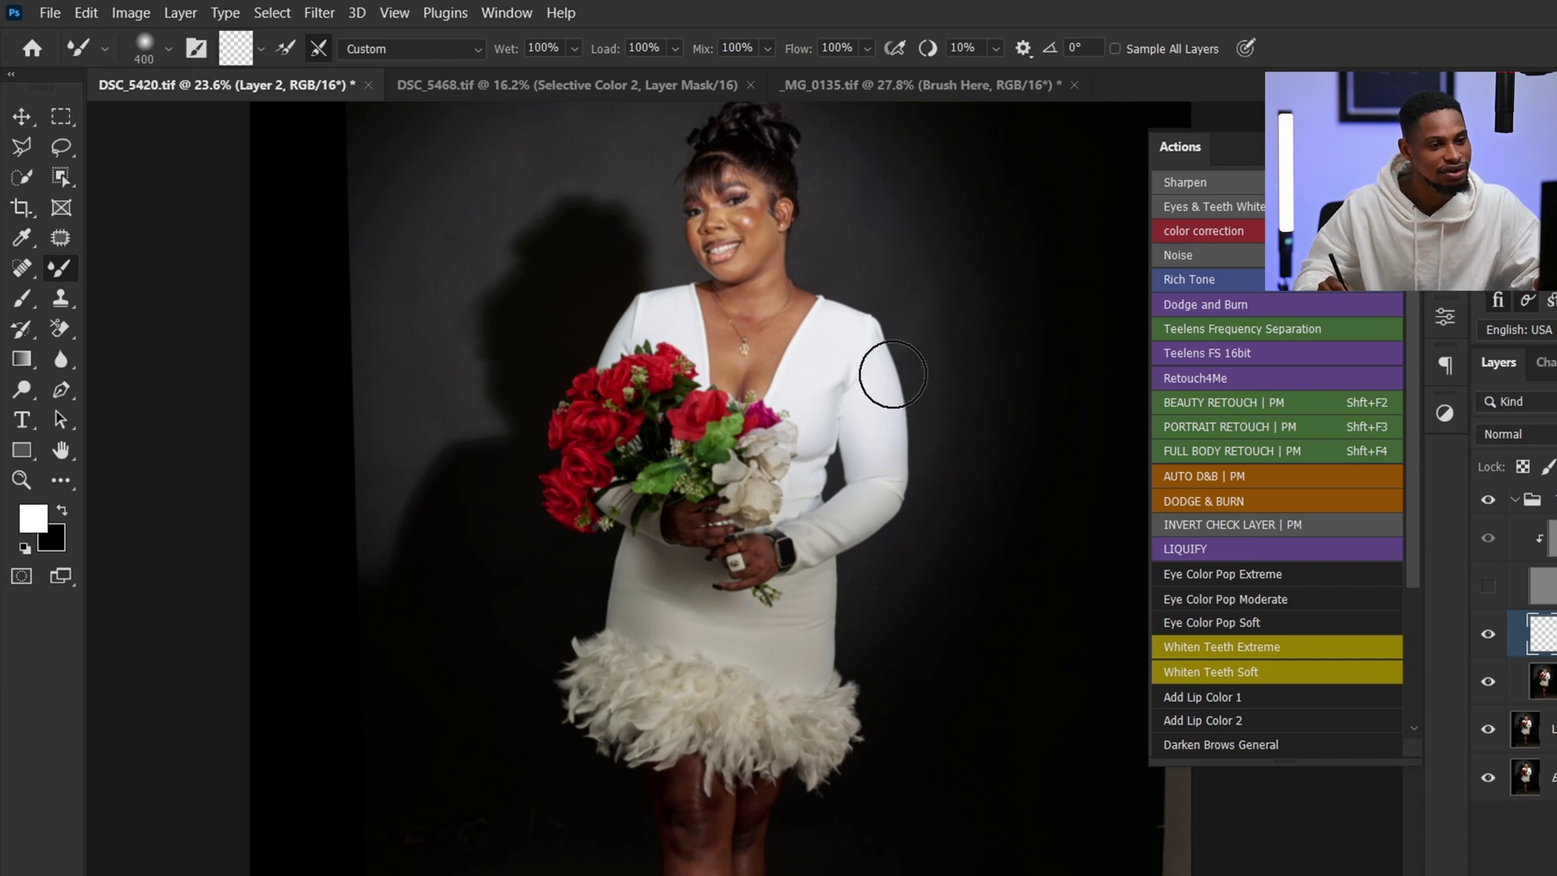
{"action": "left_click", "coordinate": [259, 55]}
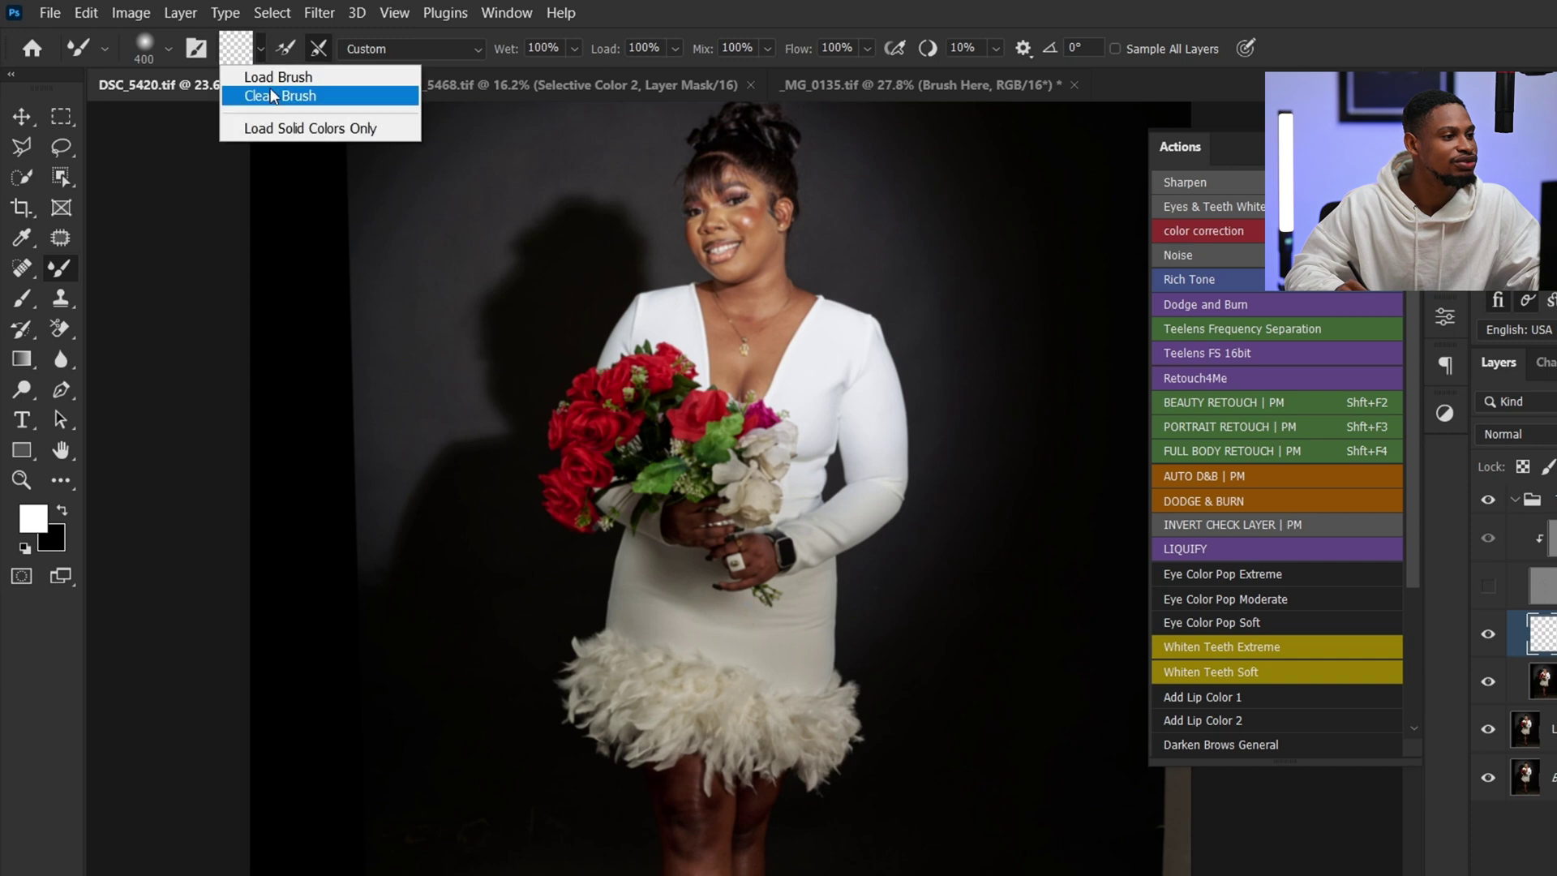
{"action": "left_click", "coordinate": [270, 97]}
{"action": "left_click", "coordinate": [284, 51]}
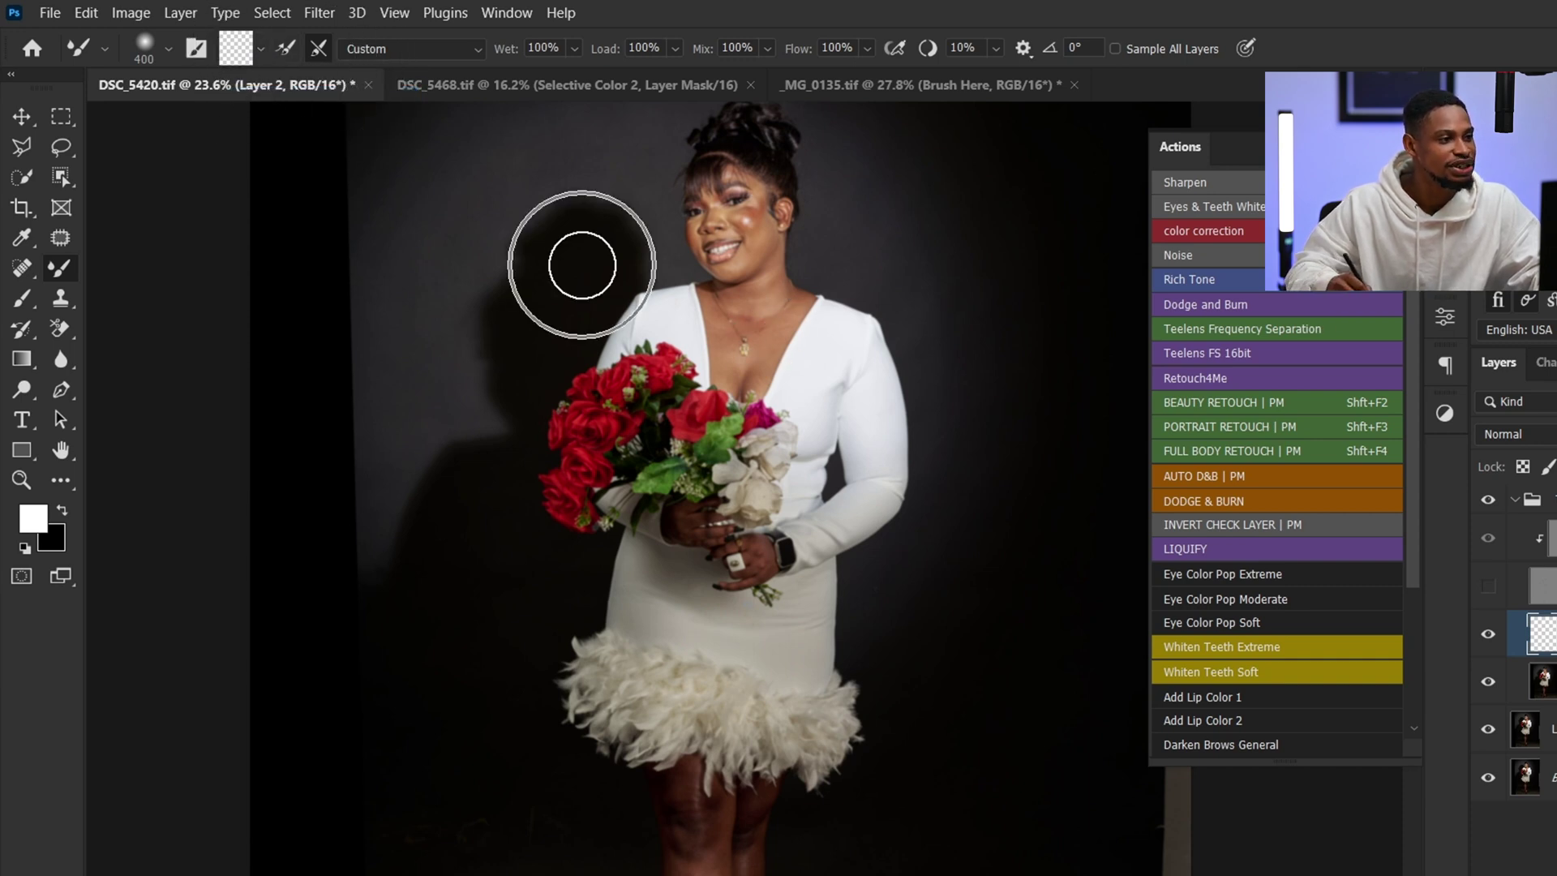
{"action": "left_click", "coordinate": [260, 48]}
{"action": "left_click", "coordinate": [289, 130]}
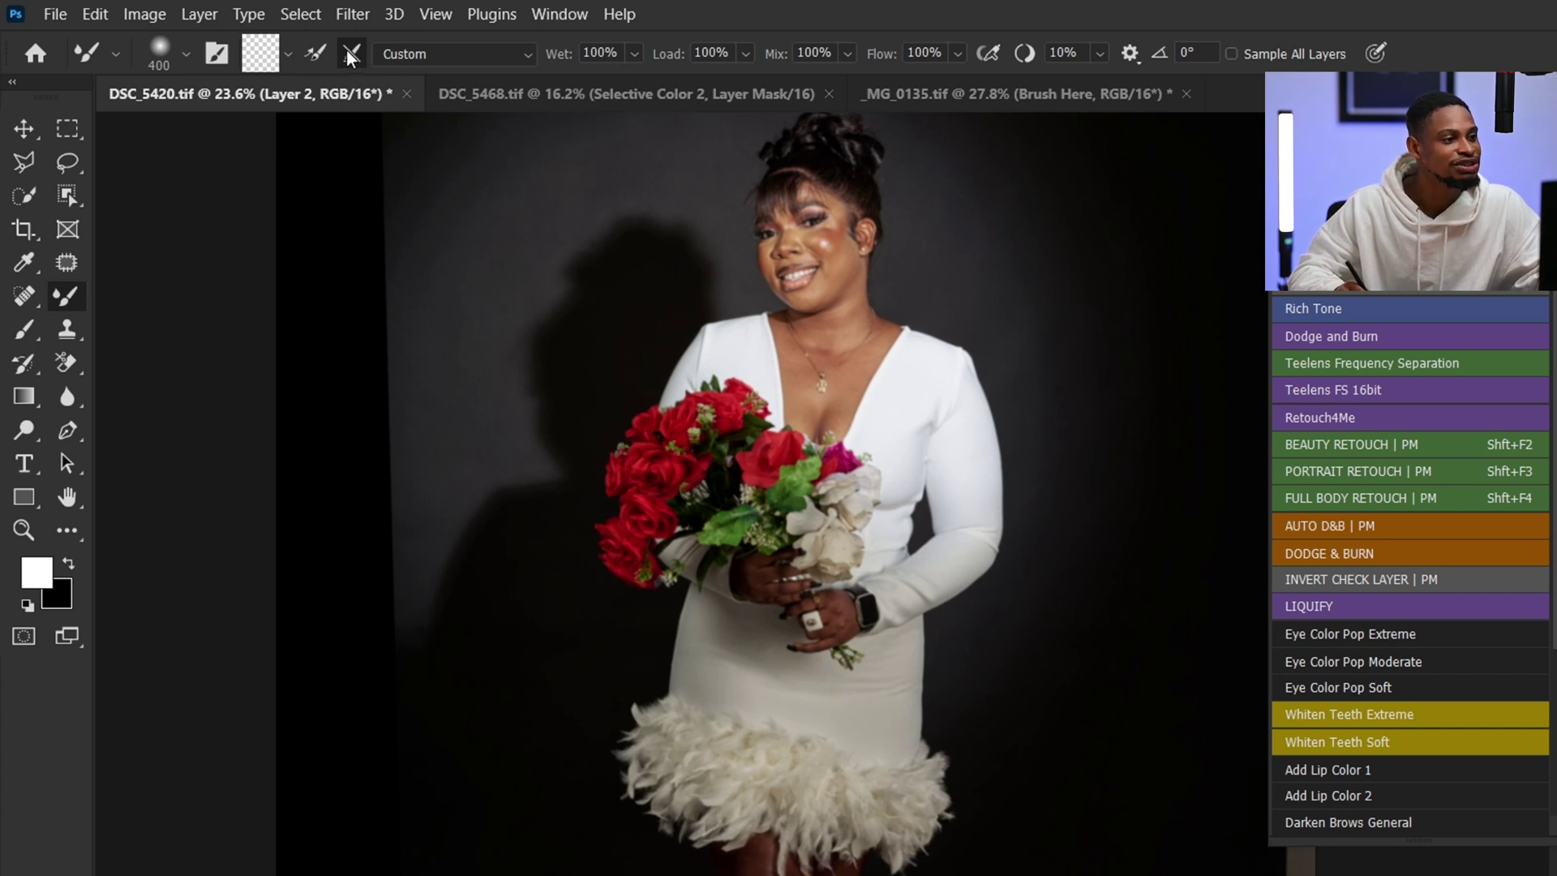
Step: Load white paint, dab the dark backdrop, undo the dabs, and turn off per-stroke reloading
{"action": "key", "text": "ctrl+space"}
{"action": "left_click_drag", "start_coordinate": [833, 313], "coordinate": [941, 340]}
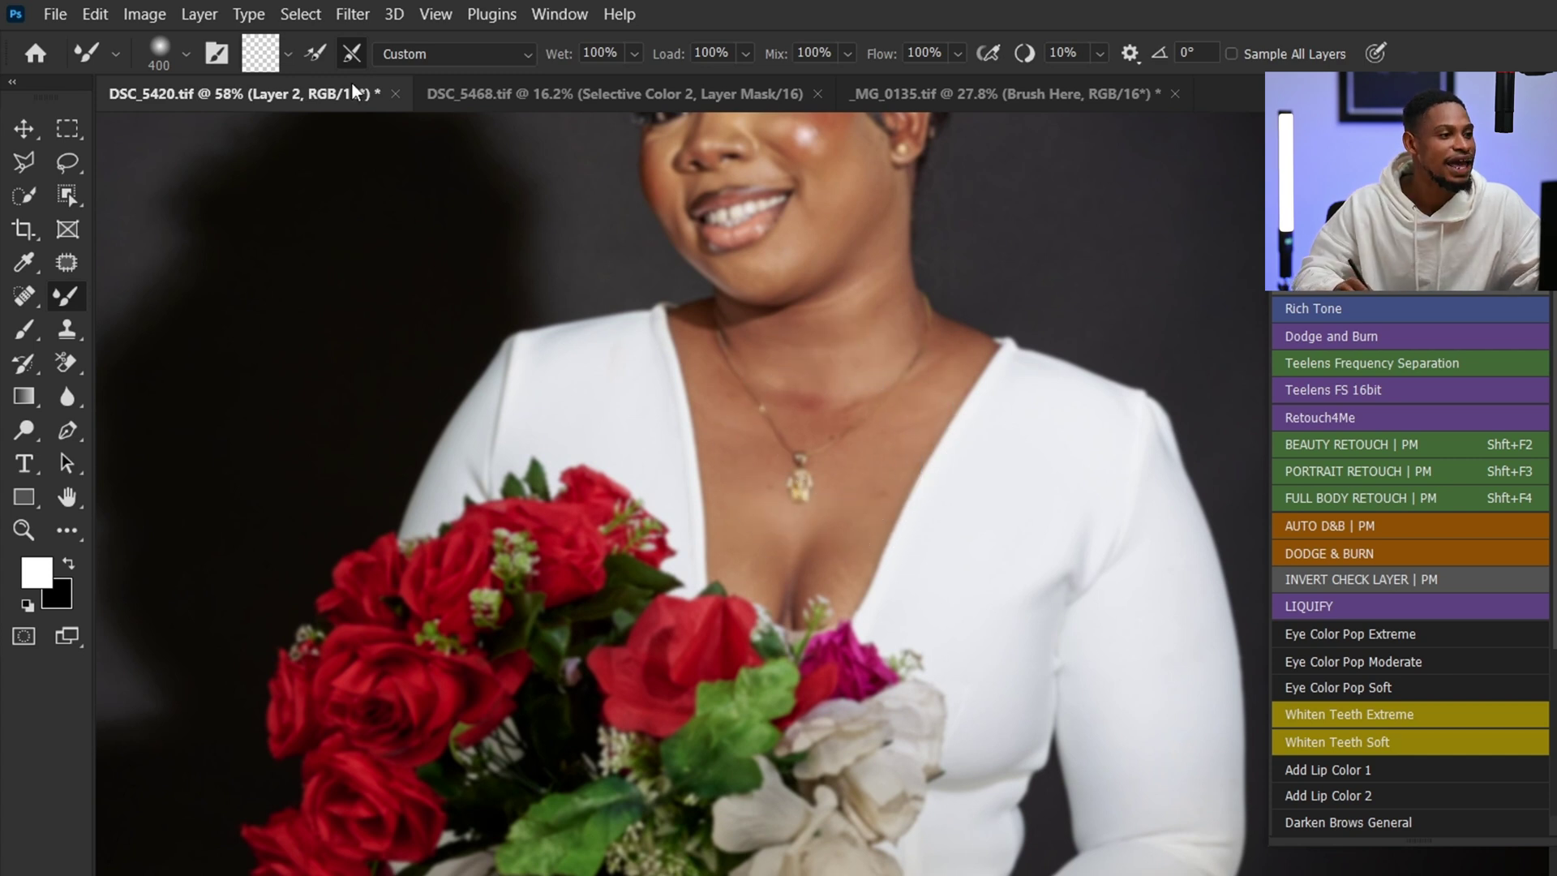
{"action": "left_click", "coordinate": [313, 53]}
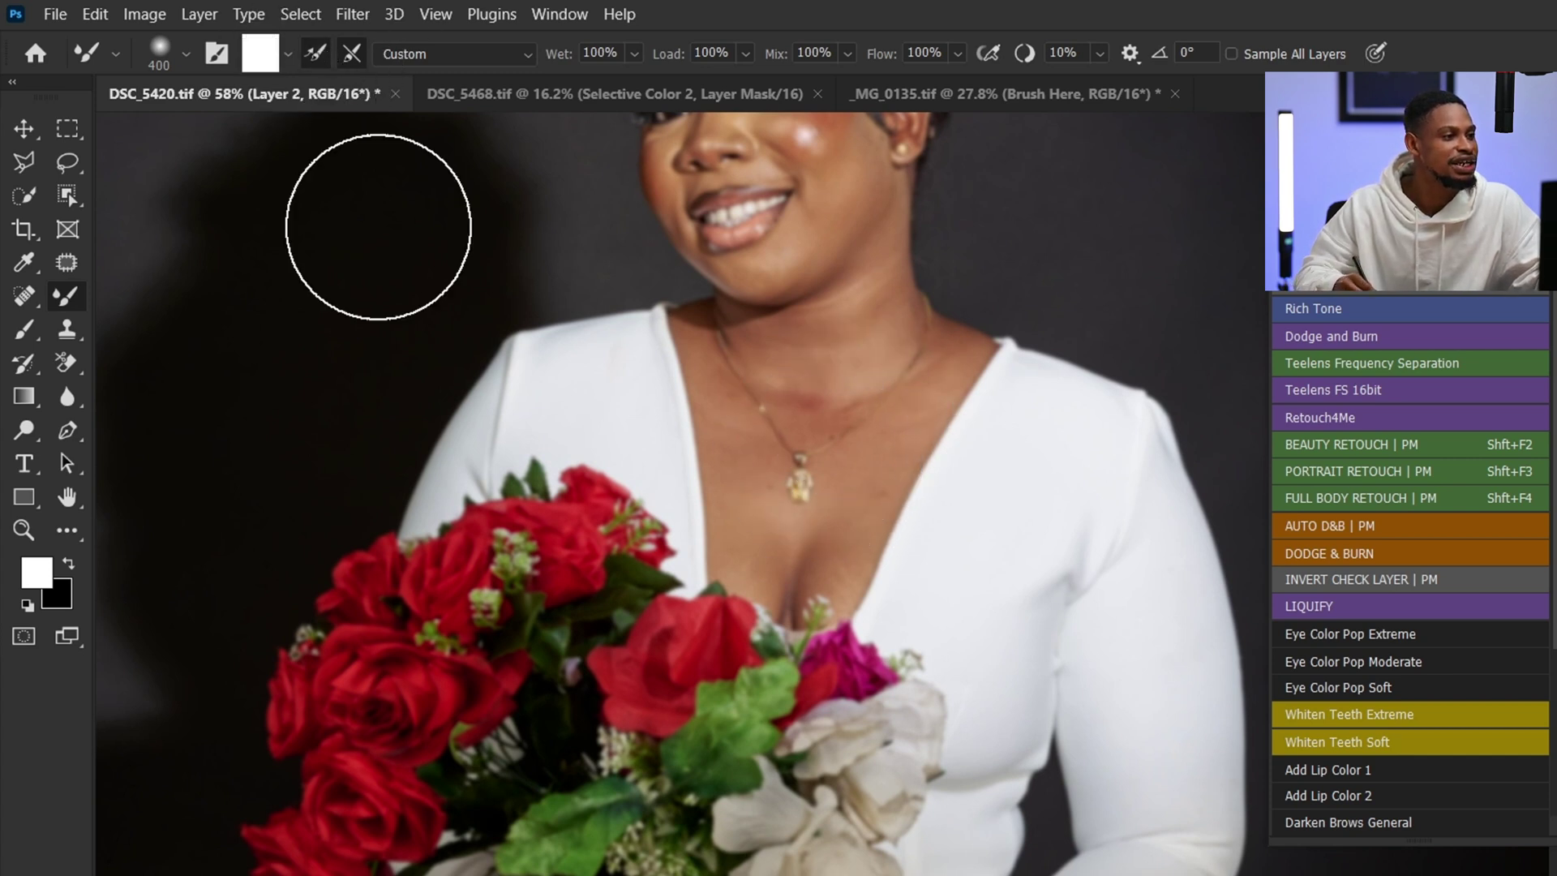
{"action": "left_click_drag", "start_coordinate": [268, 326], "coordinate": [270, 358]}
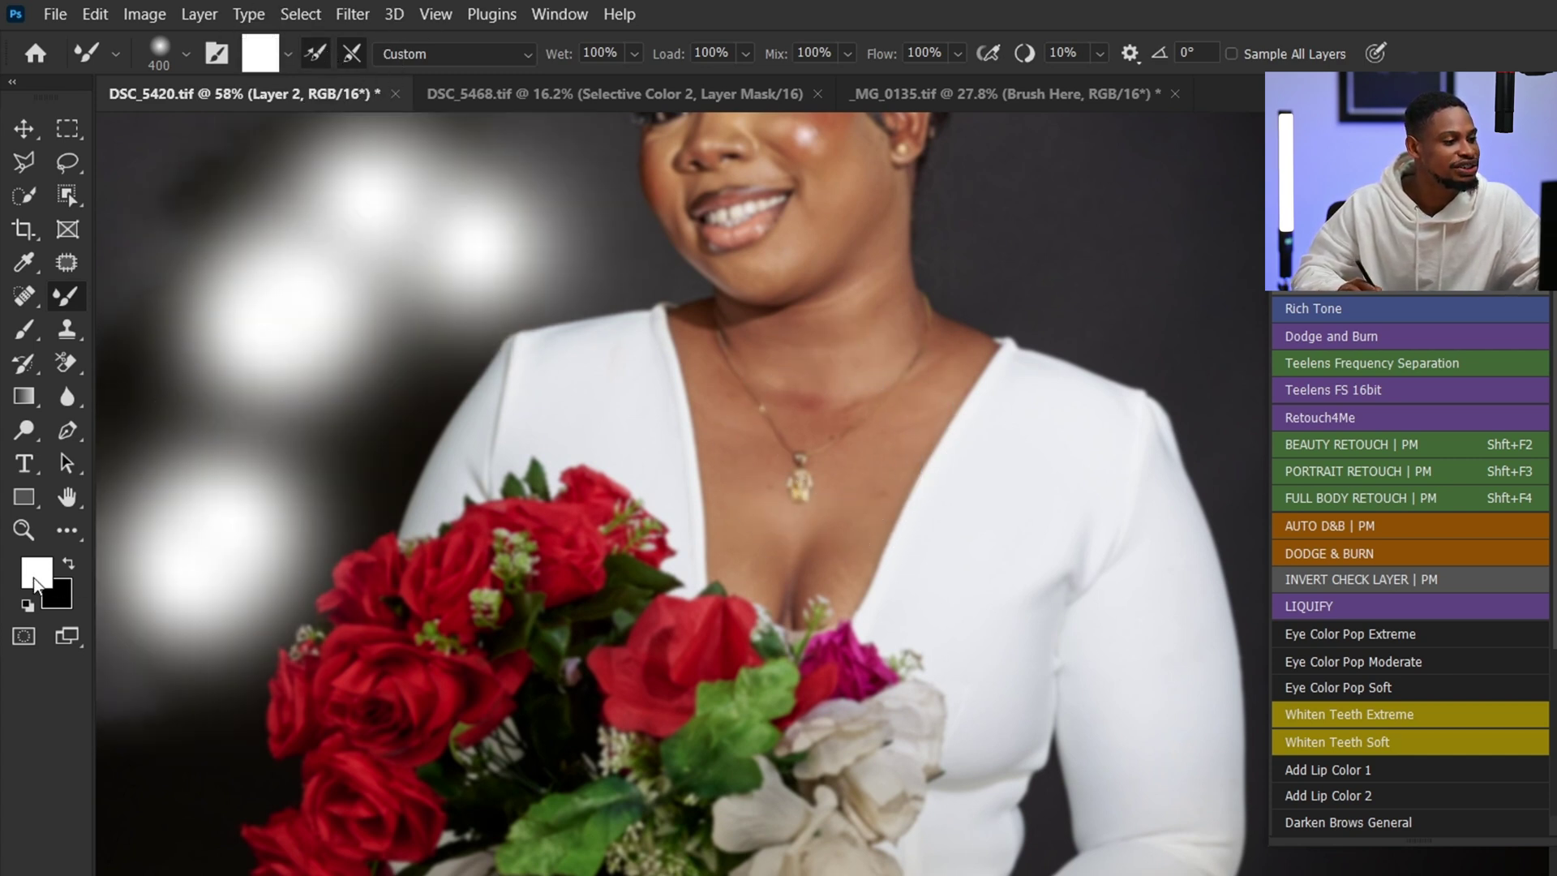
{"action": "key", "text": "ctrl+z"}
{"action": "key", "text": "ctrl+z"}
{"action": "key", "text": "ctrl+z"}
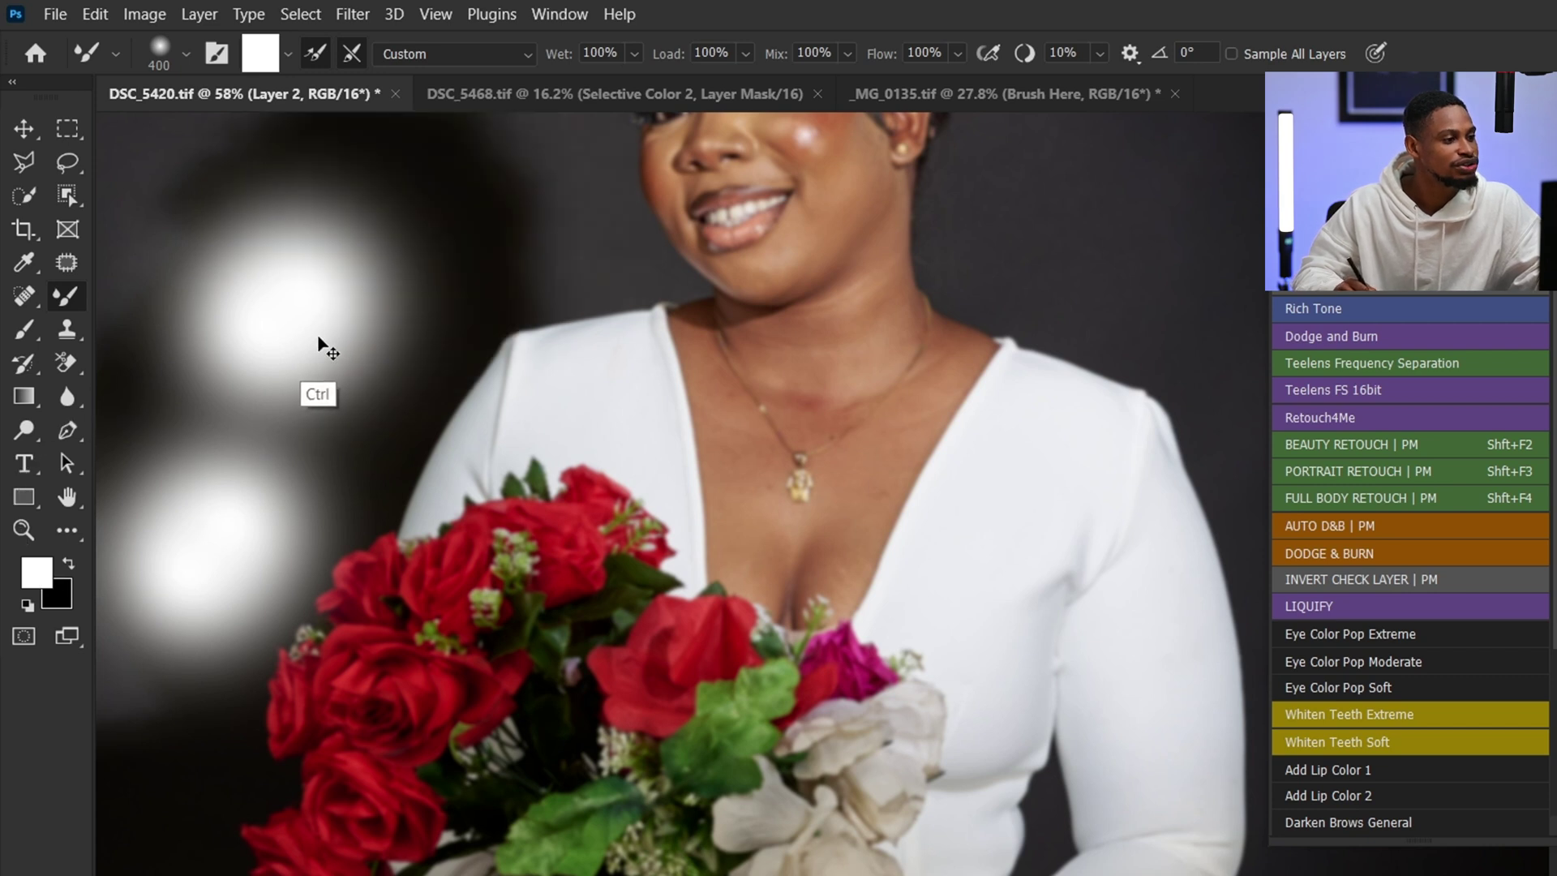
{"action": "key", "text": "ctrl+z"}
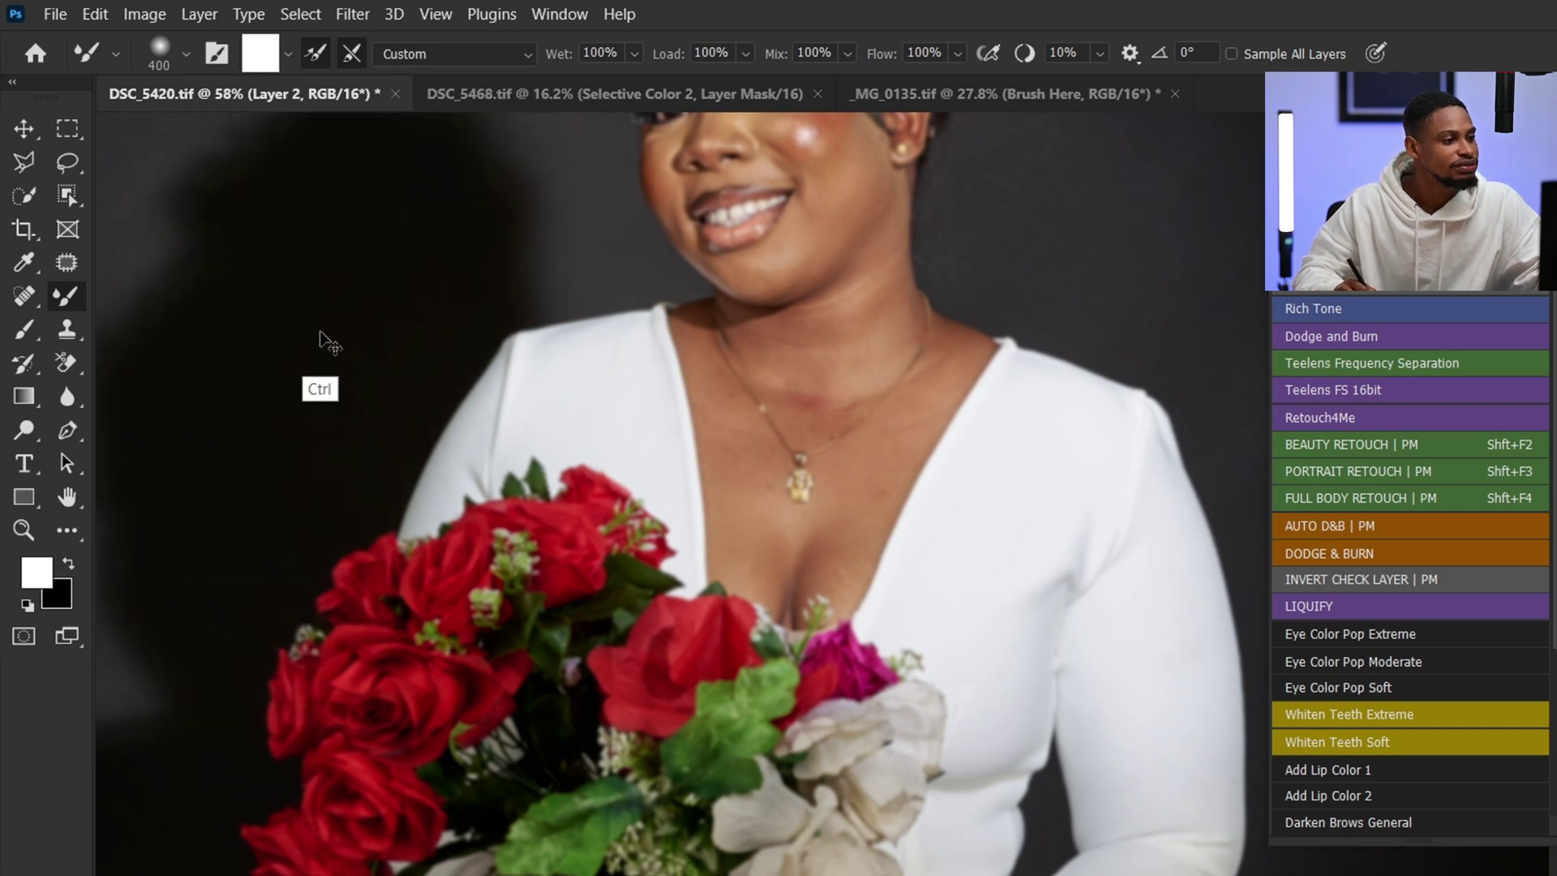
{"action": "left_click", "coordinate": [316, 56]}
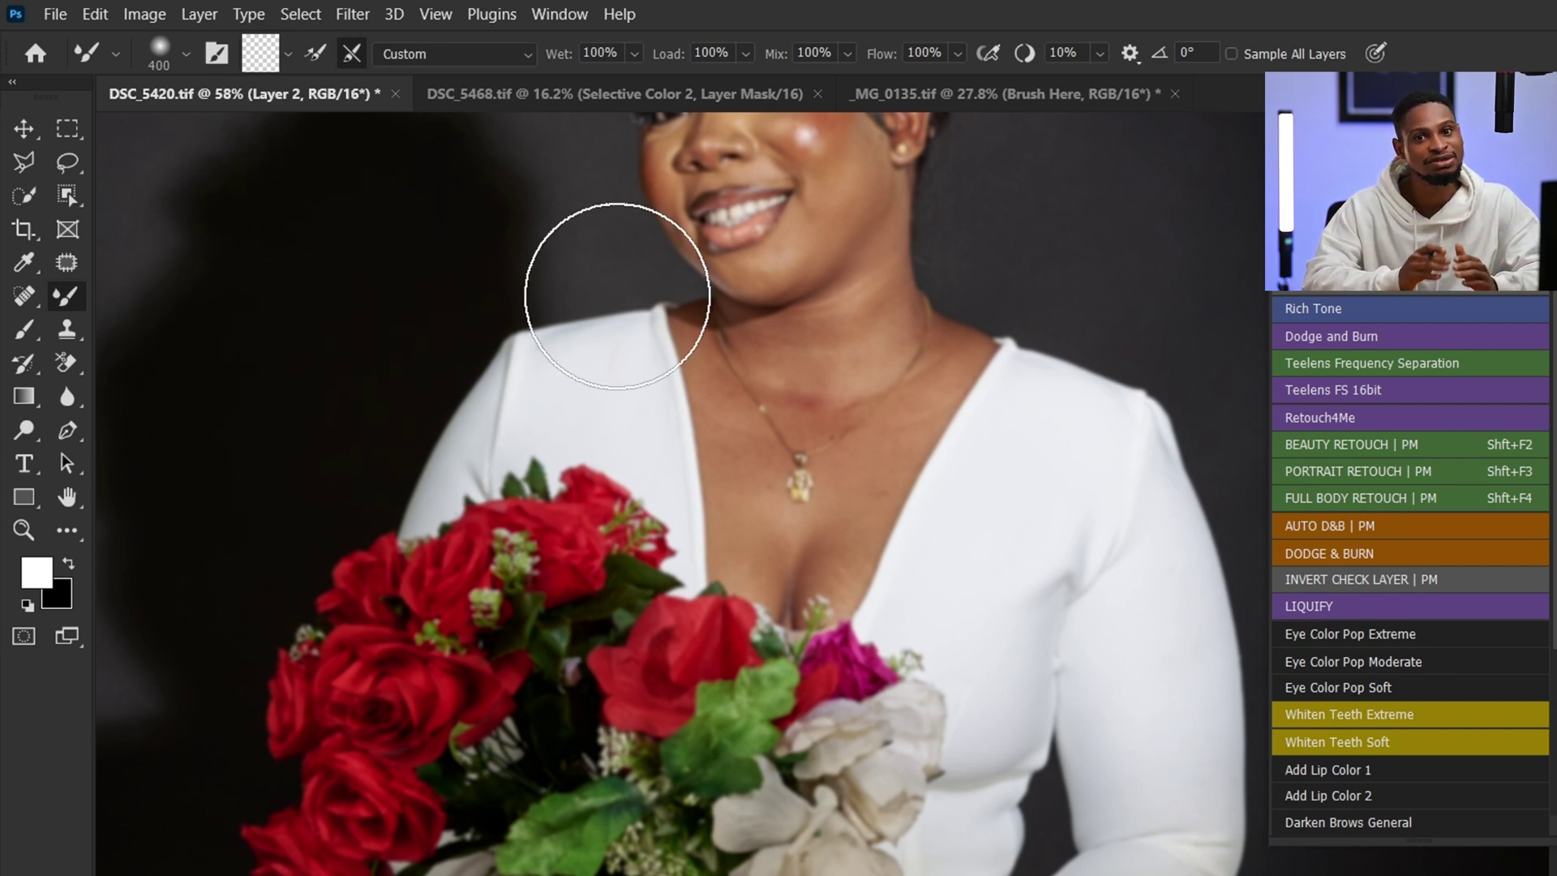
Step: Keep the Custom mixer preset and enter 20% Wet and 30% Load
{"action": "key", "text": "ctrl"}
{"action": "key", "text": "ctrl"}
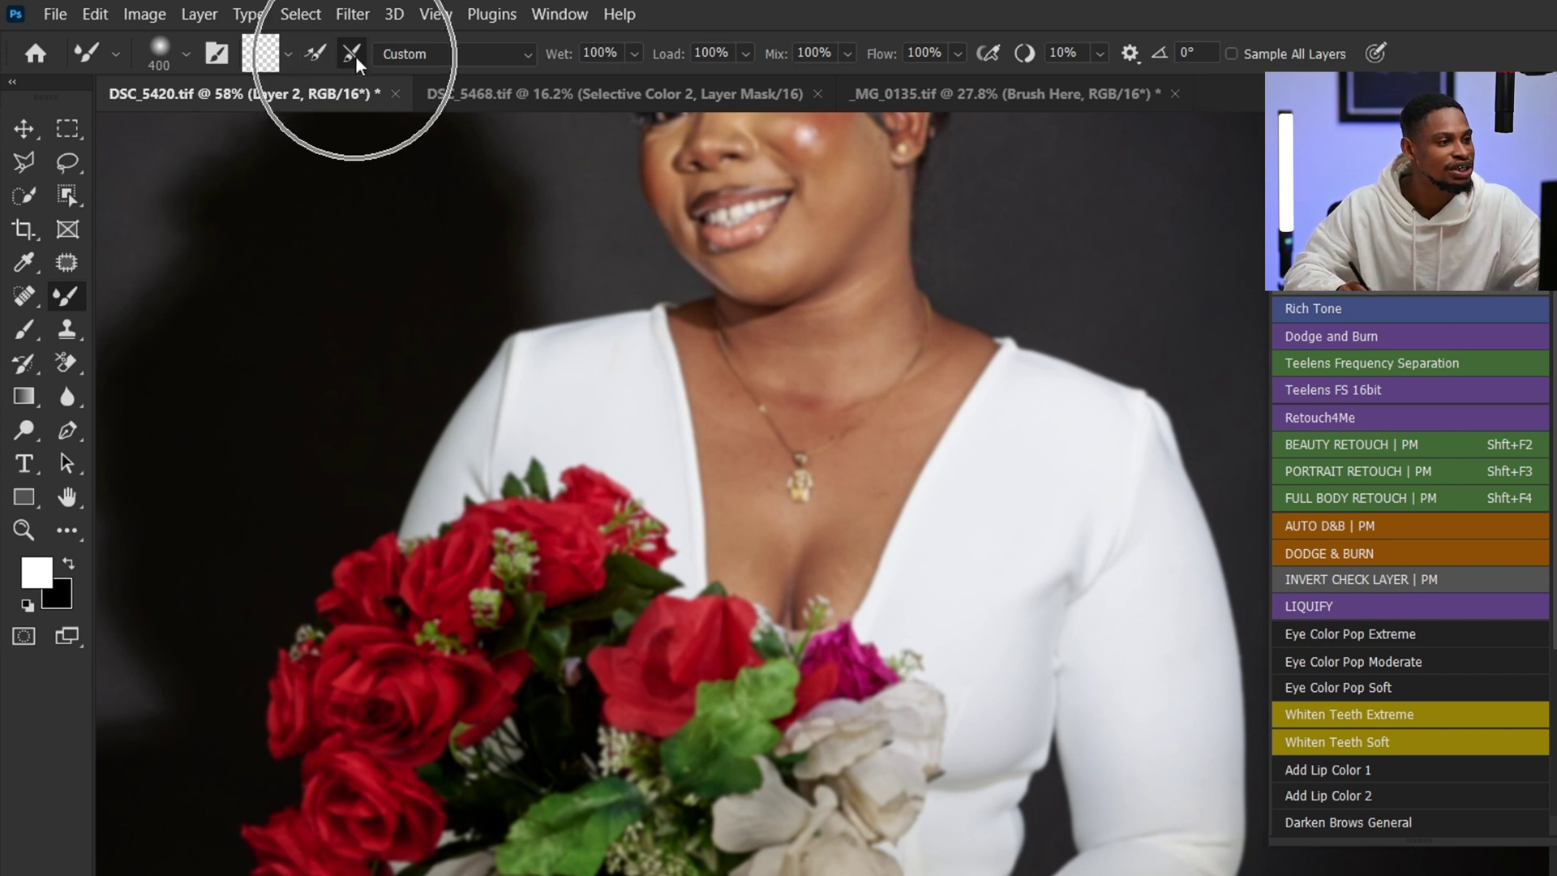
{"action": "key", "text": "ctrl"}
{"action": "key", "text": "ctrl"}
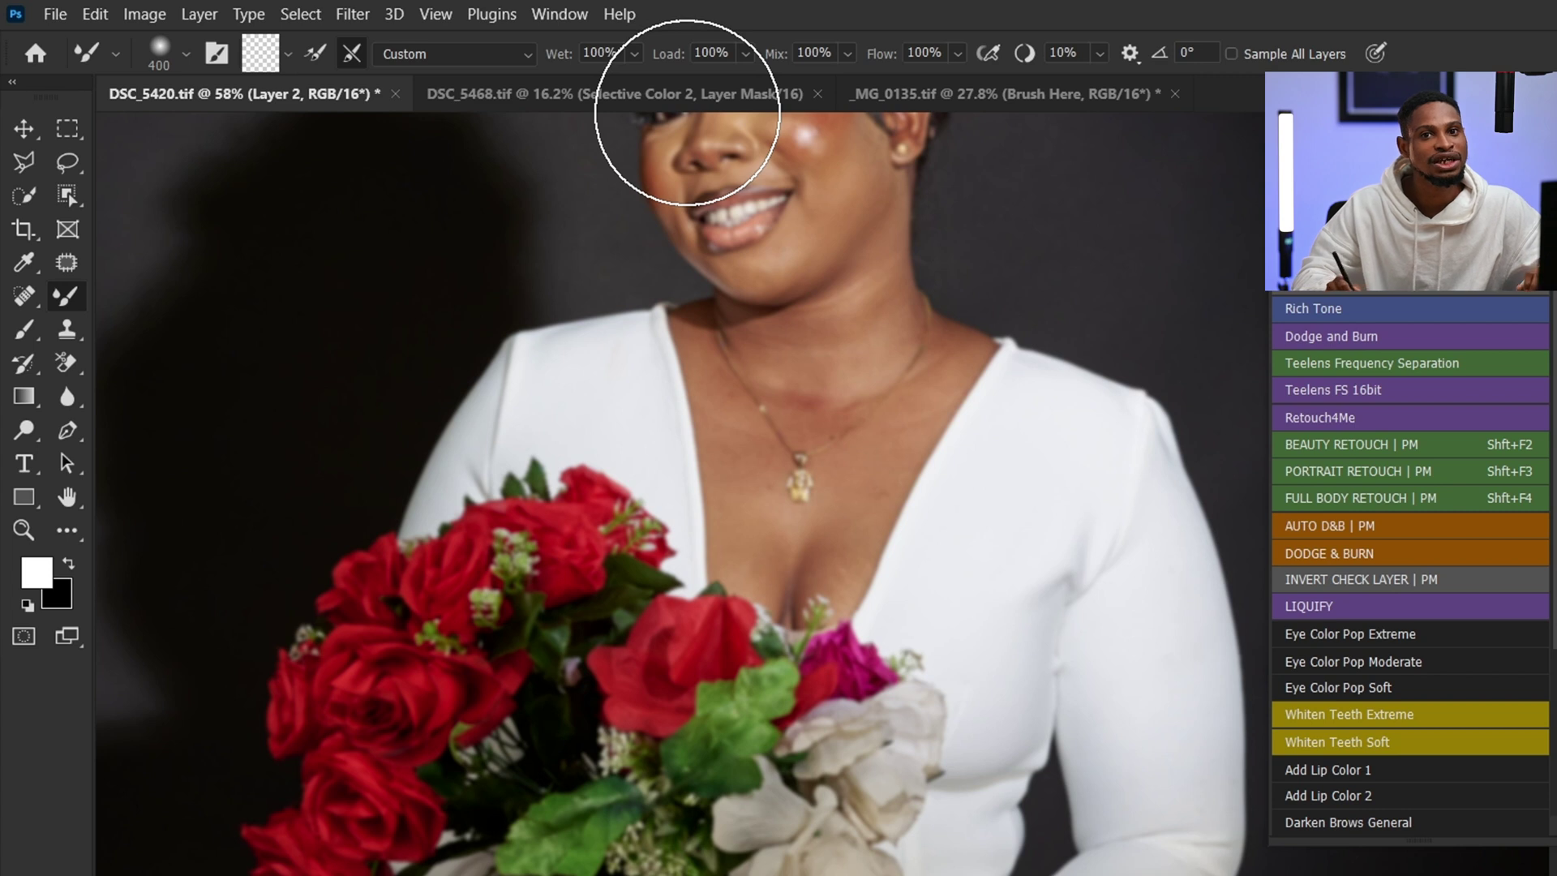
{"action": "left_click", "coordinate": [524, 53]}
{"action": "left_click", "coordinate": [490, 75]}
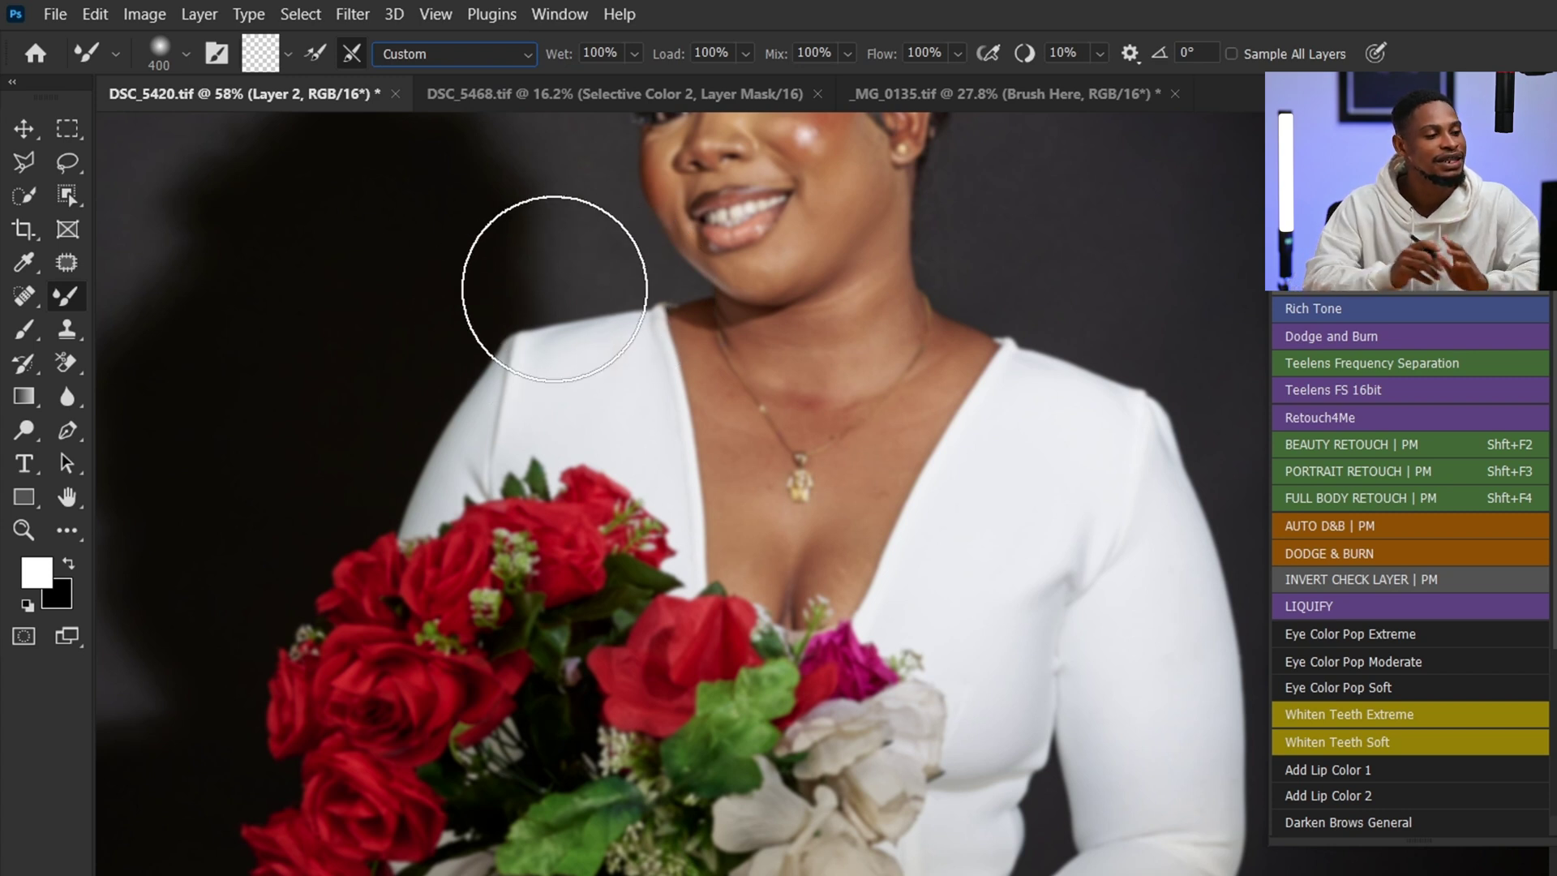
{"action": "left_click", "coordinate": [598, 52]}
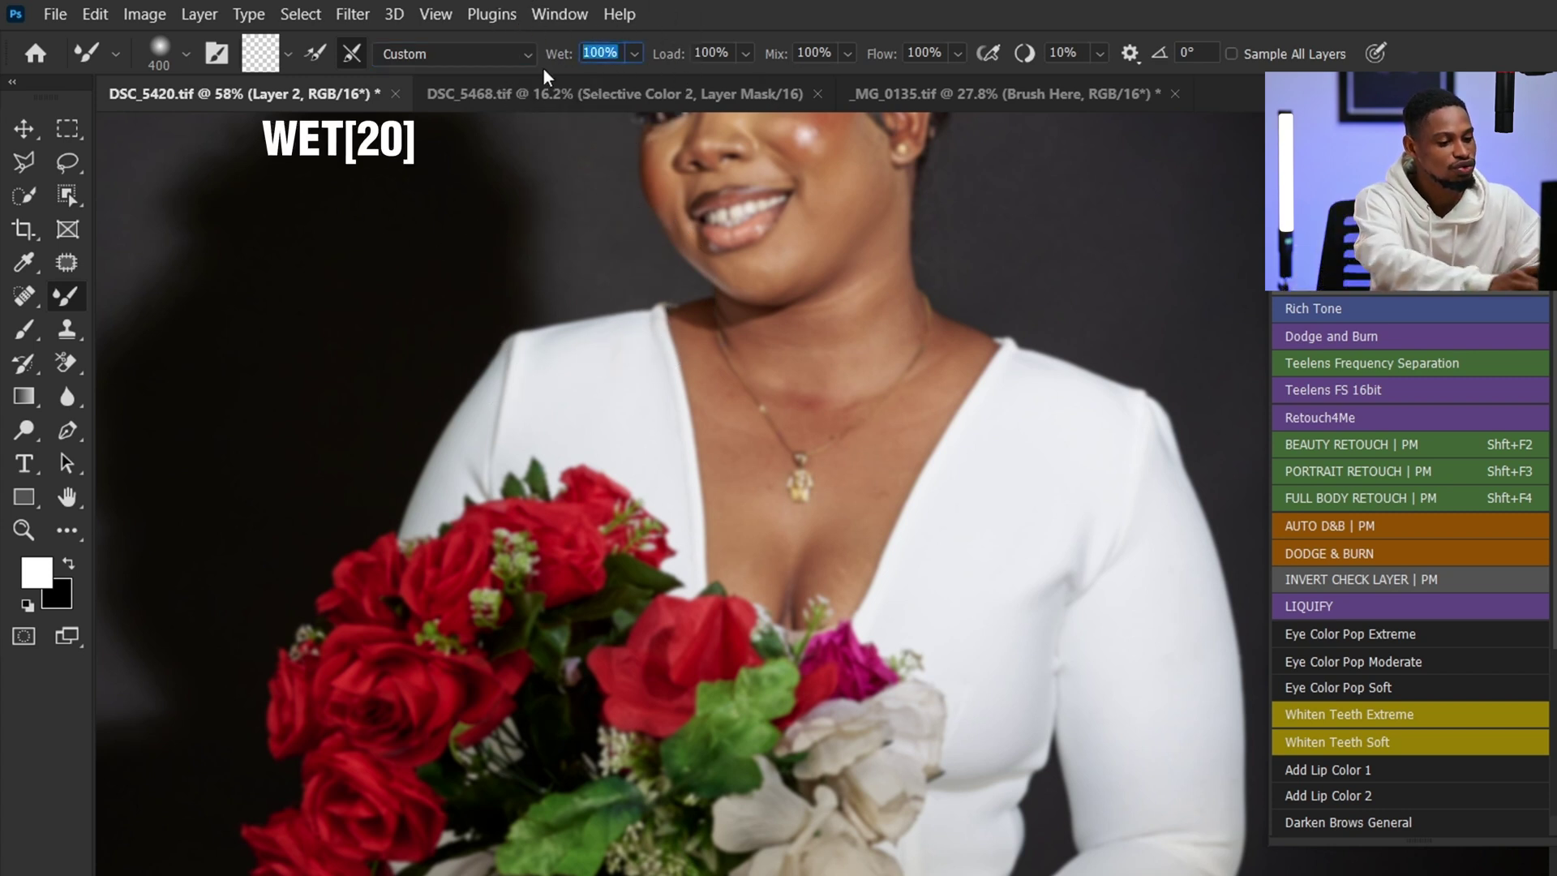
{"action": "type", "text": "20"}
{"action": "key", "text": "Return"}
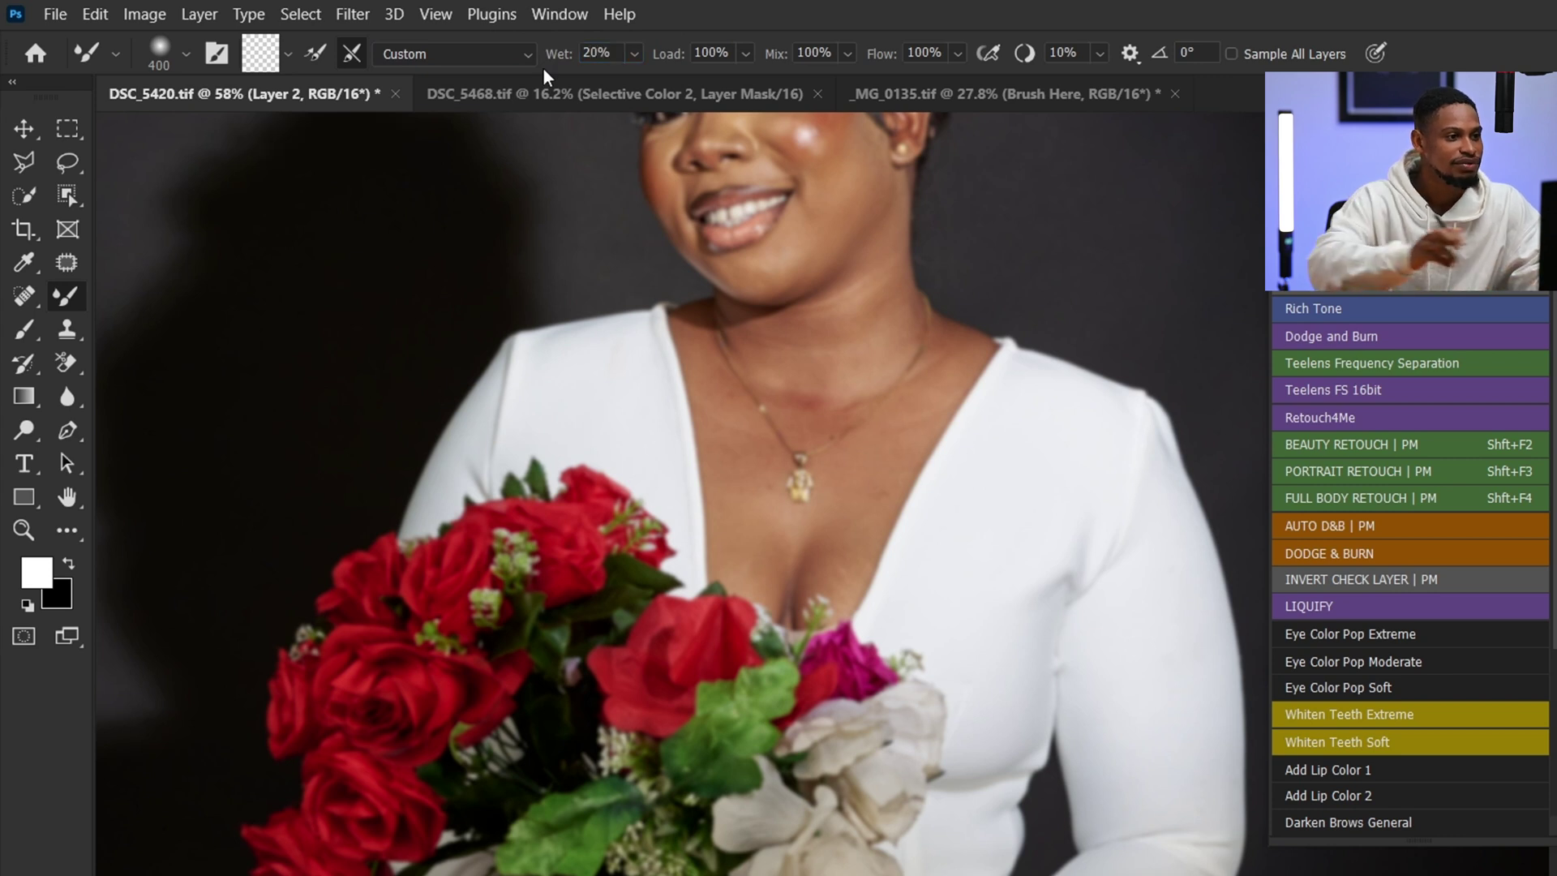
{"action": "left_click", "coordinate": [724, 56]}
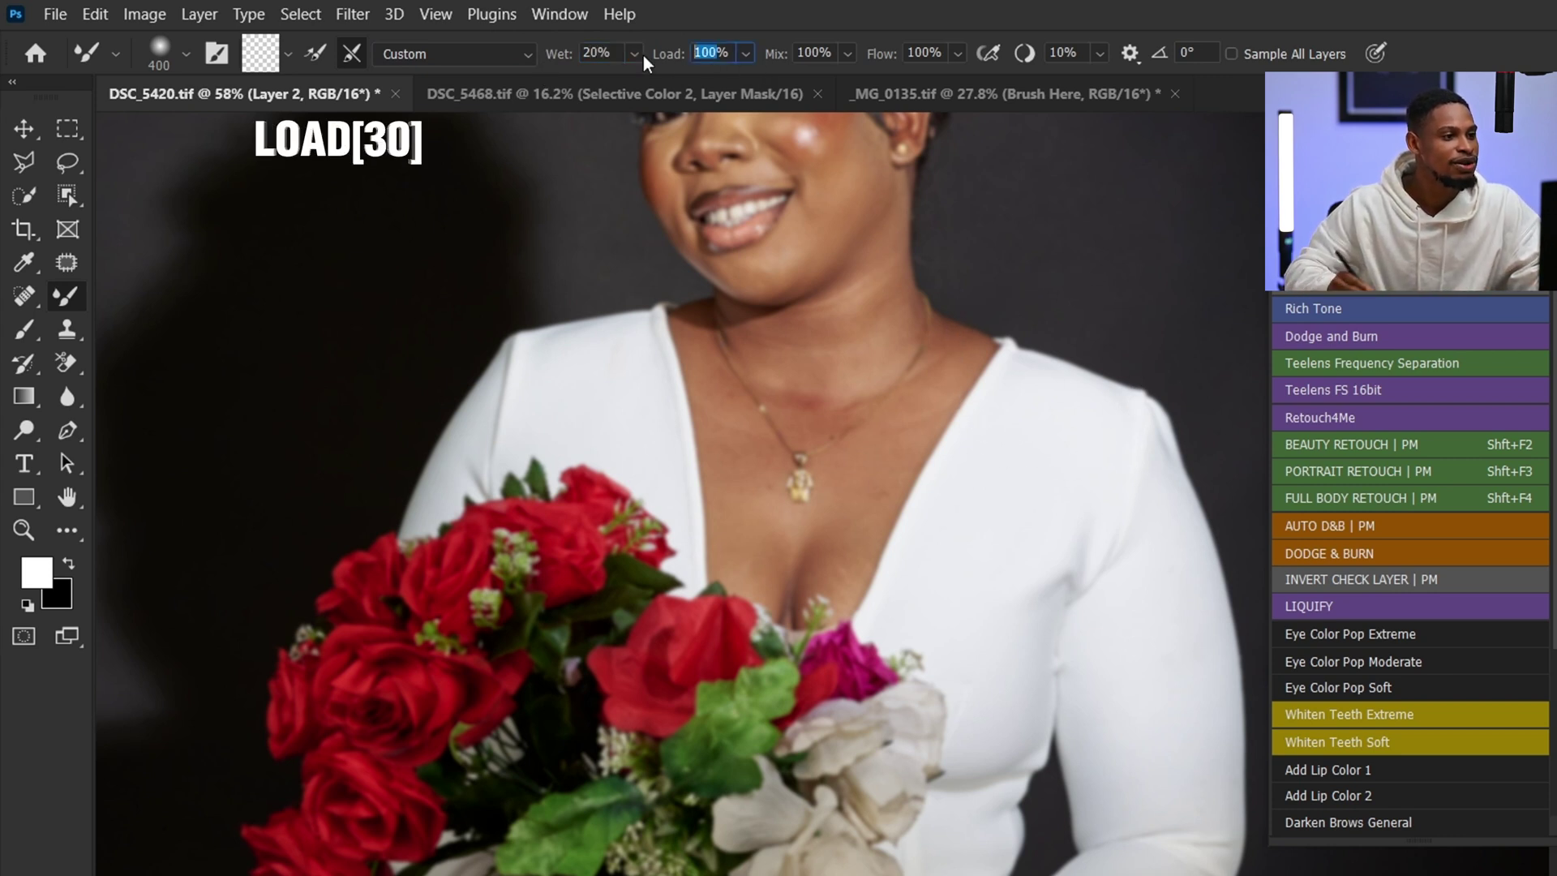
{"action": "type", "text": "30"}
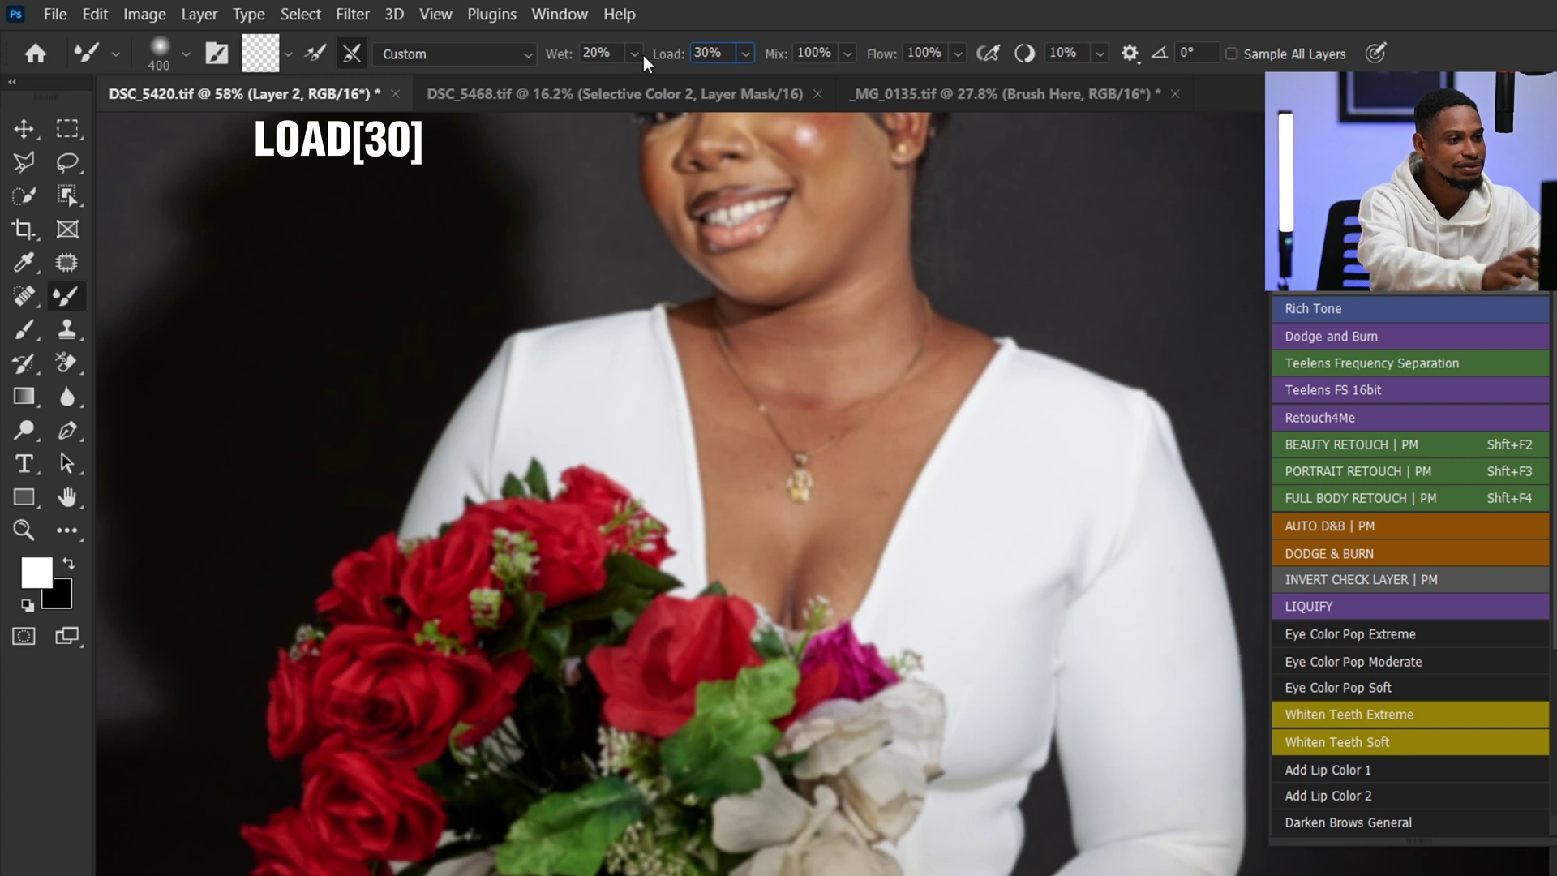
{"action": "key", "text": "Return"}
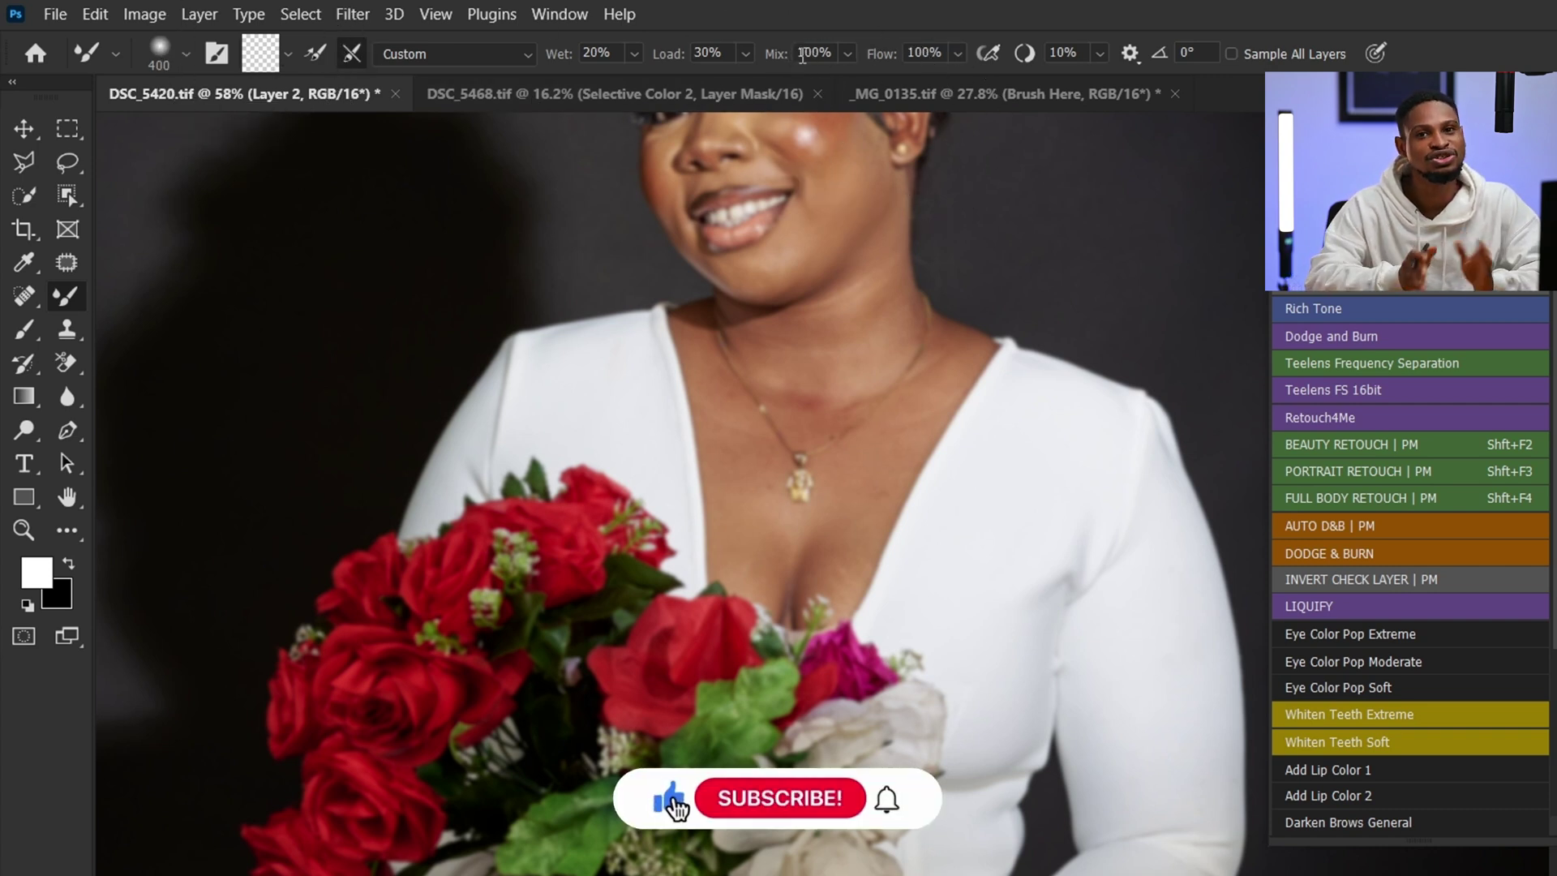
Step: Drag Mix down to 0% and add an empty Layer 3 above the Teelens FS 16bit group
{"action": "left_click_drag", "start_coordinate": [849, 55], "coordinate": [936, 78]}
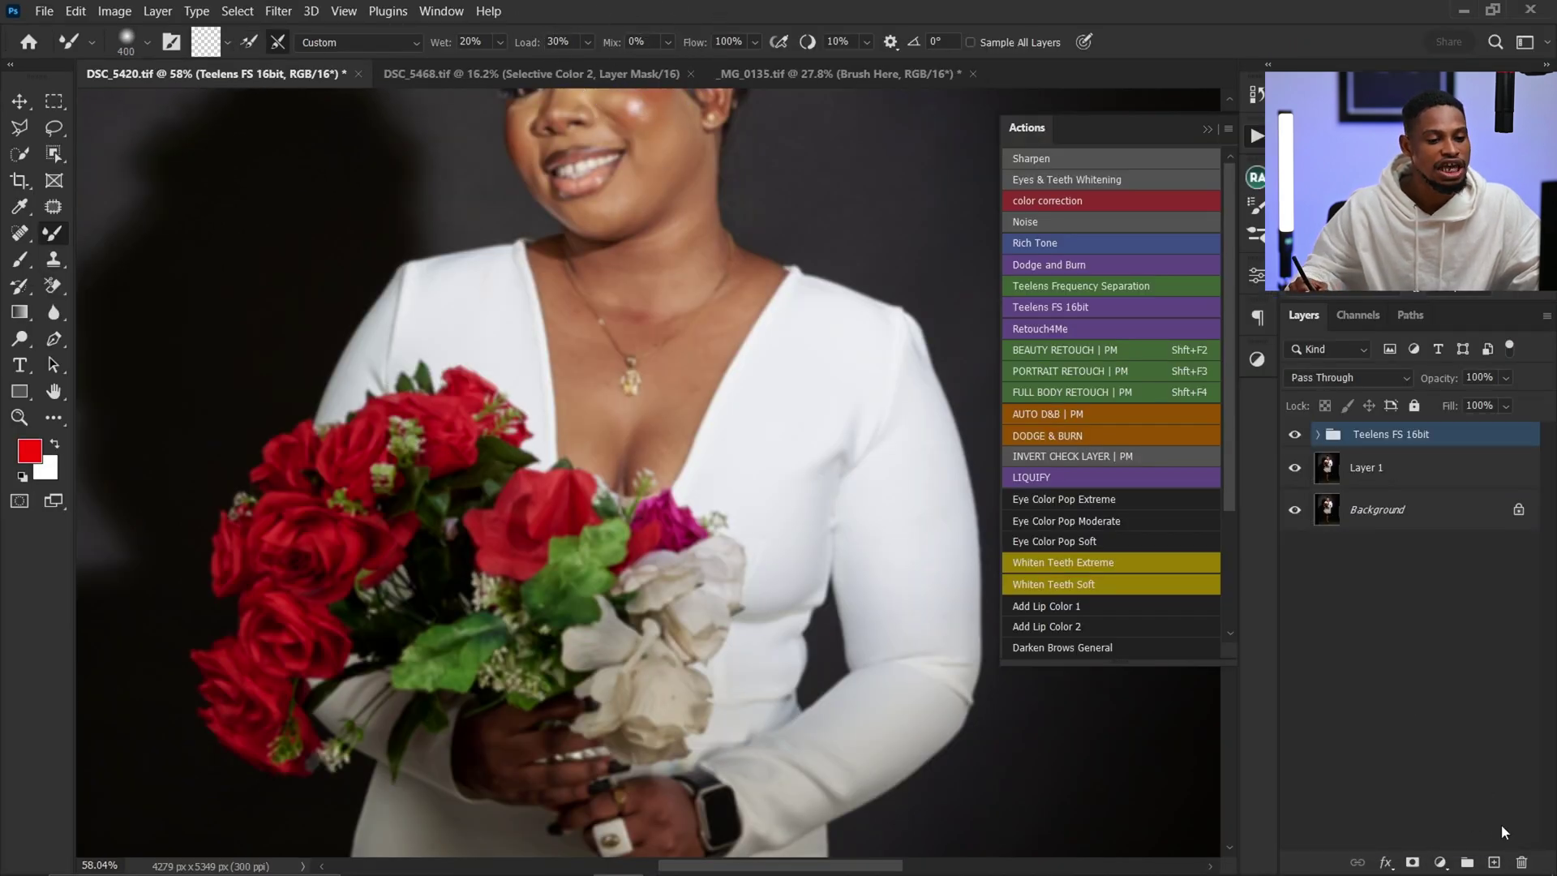
{"action": "left_click", "coordinate": [1496, 864]}
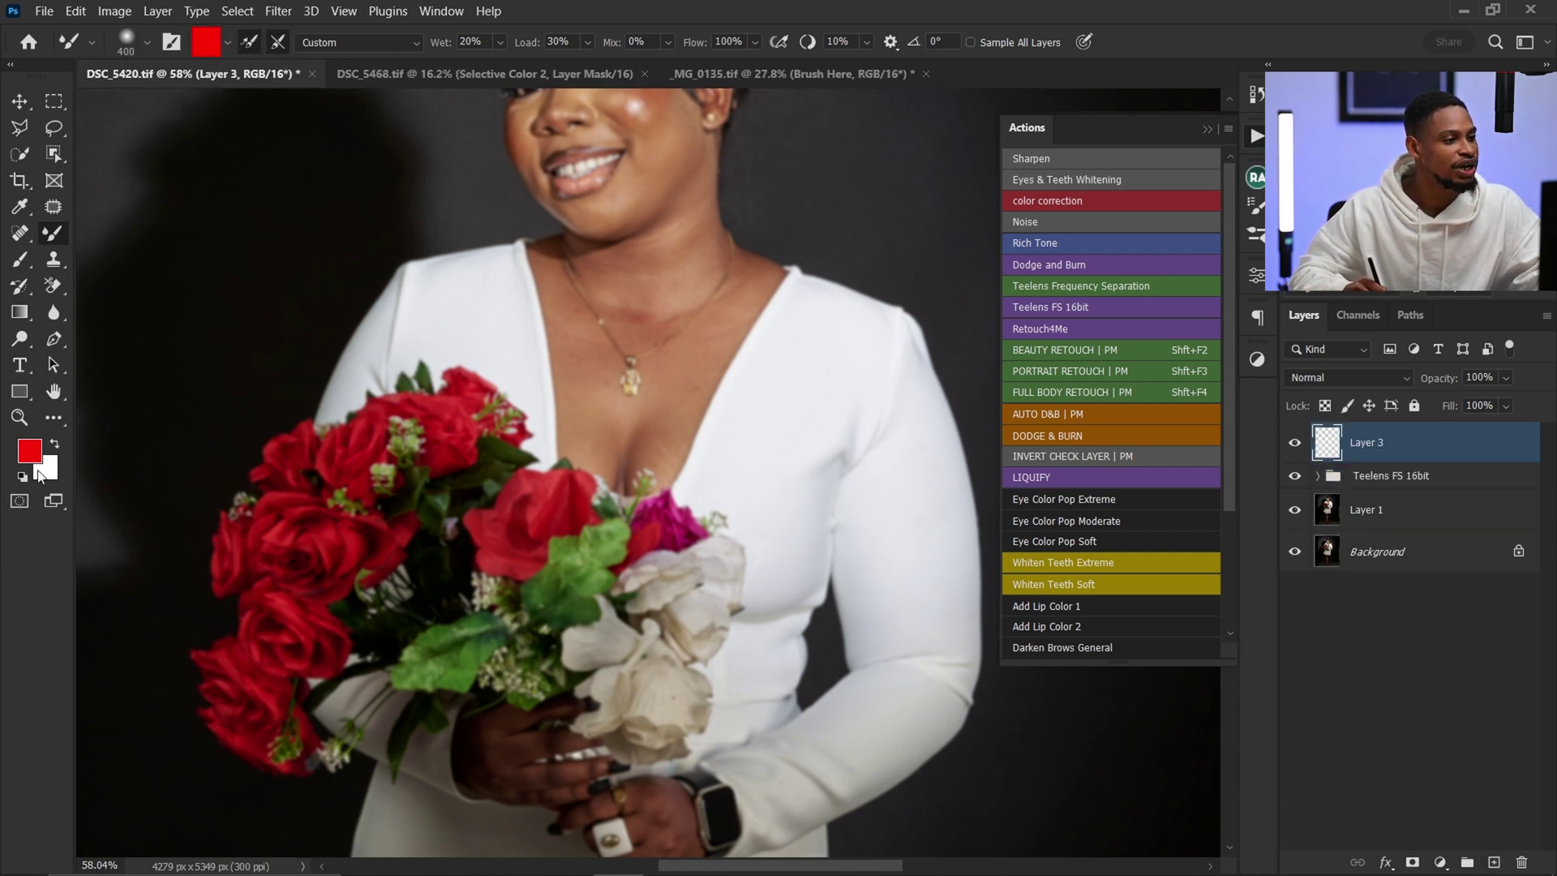
Step: Paint a red test stroke, then pick a saturated green and paint a stroke below it
{"action": "left_click_drag", "start_coordinate": [192, 295], "coordinate": [348, 198]}
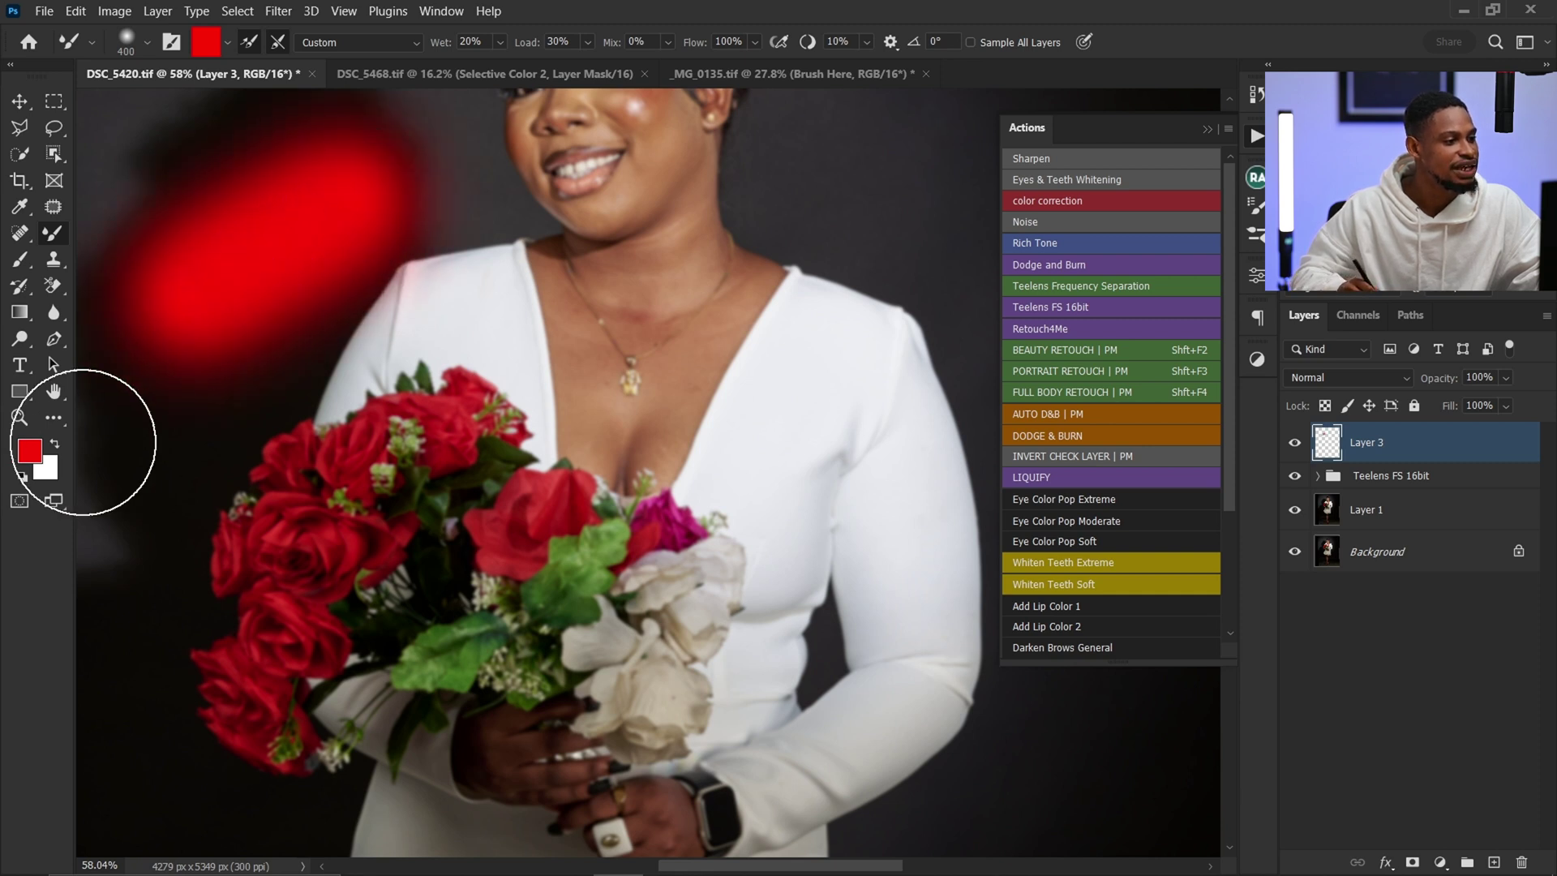
{"action": "key", "text": "x"}
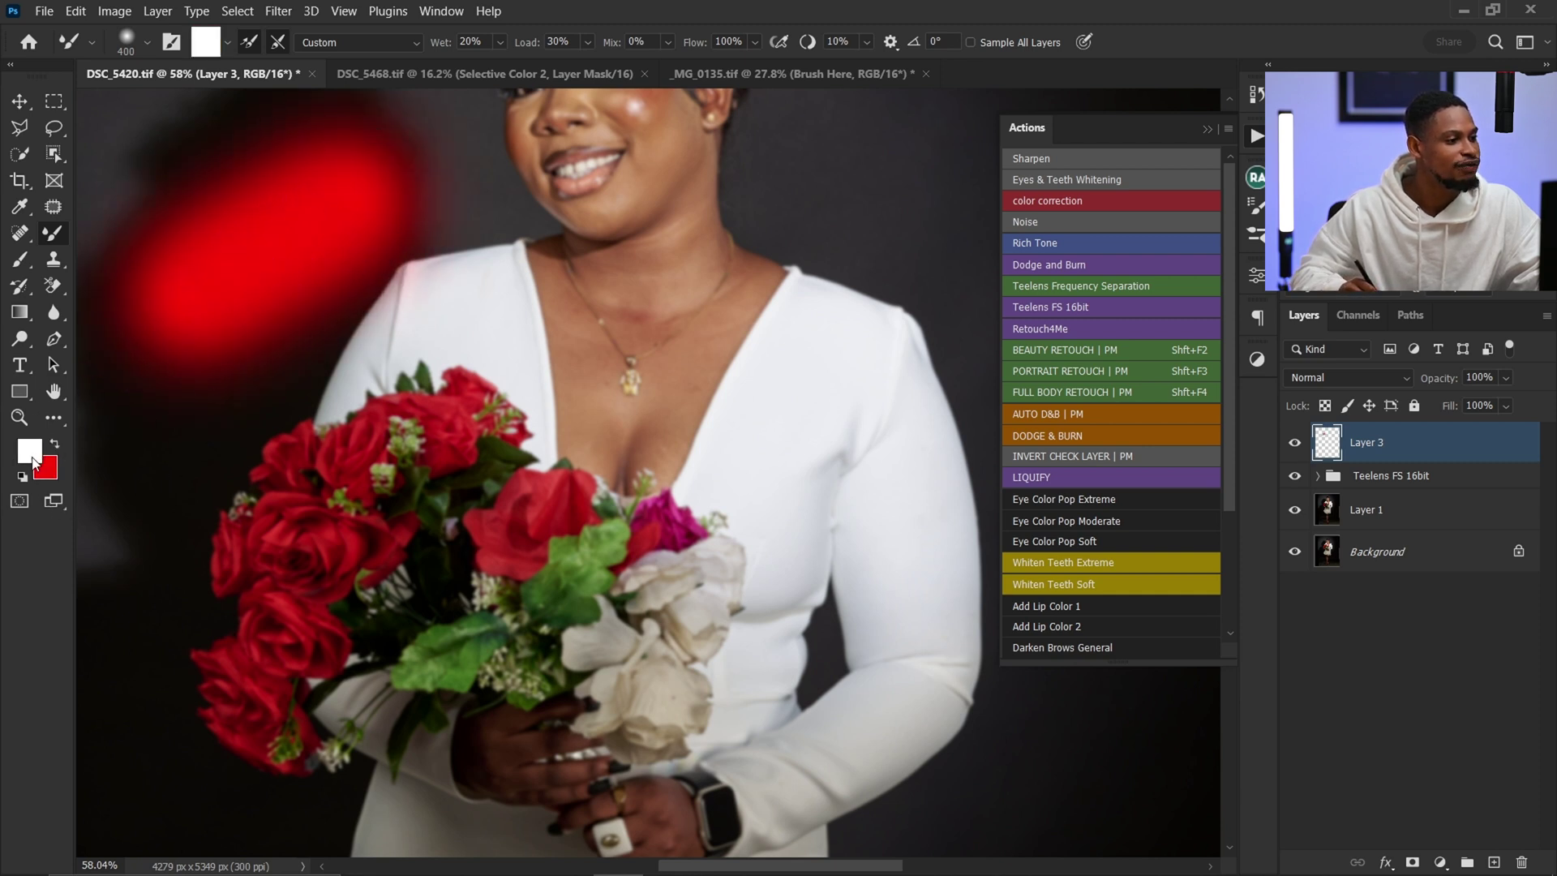
{"action": "left_click", "coordinate": [31, 452]}
{"action": "left_click_drag", "start_coordinate": [1314, 487], "coordinate": [1314, 414]}
{"action": "left_click", "coordinate": [1306, 514]}
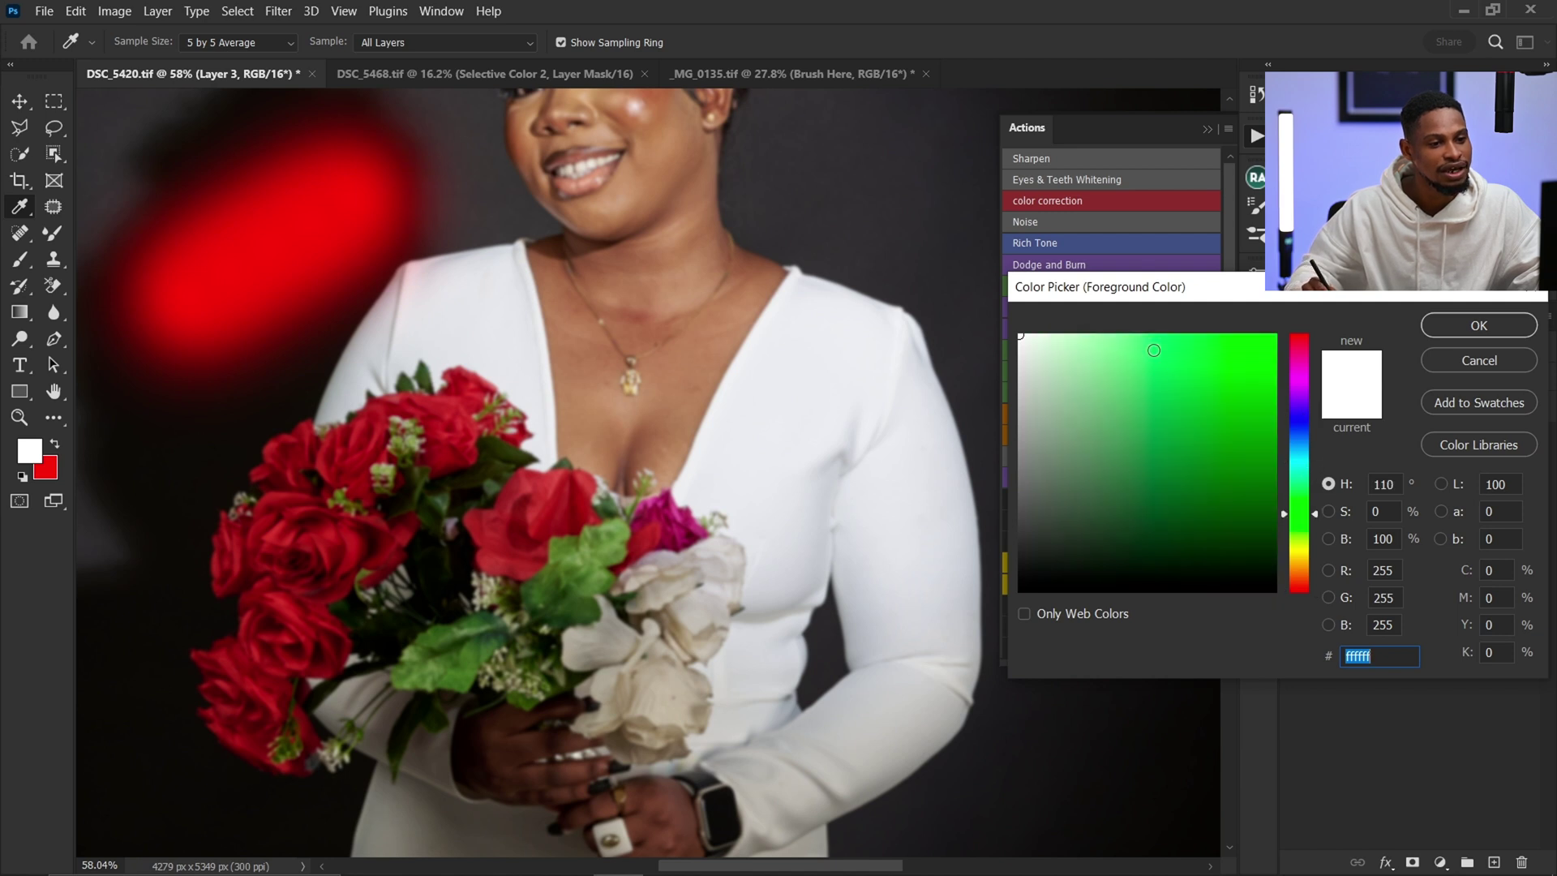
{"action": "left_click_drag", "start_coordinate": [1063, 338], "coordinate": [1265, 348]}
{"action": "left_click", "coordinate": [1460, 333]}
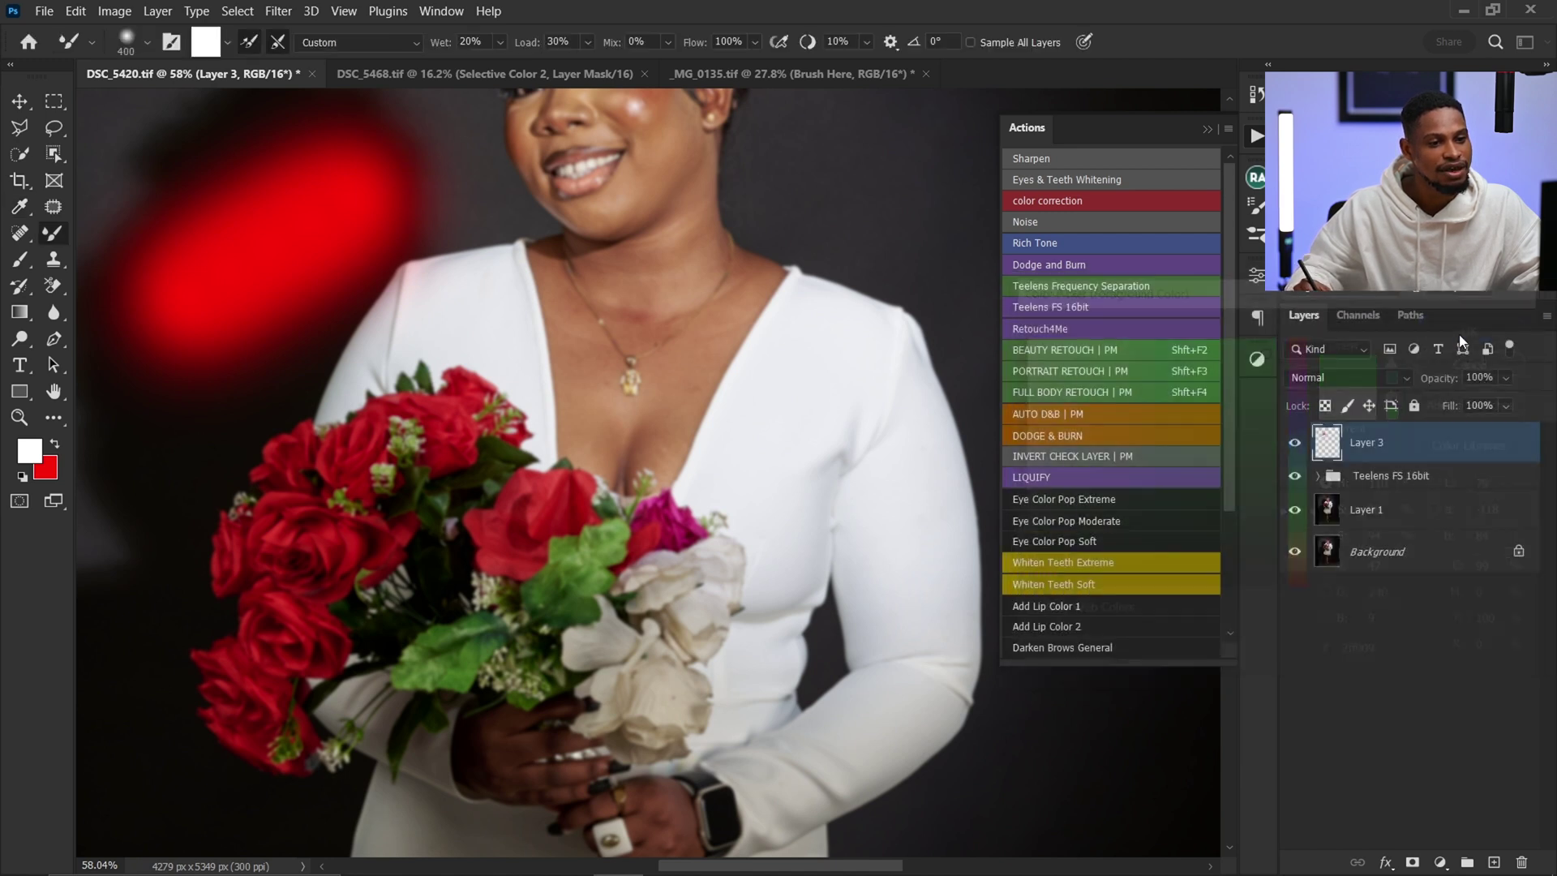
{"action": "left_click_drag", "start_coordinate": [271, 389], "coordinate": [486, 240]}
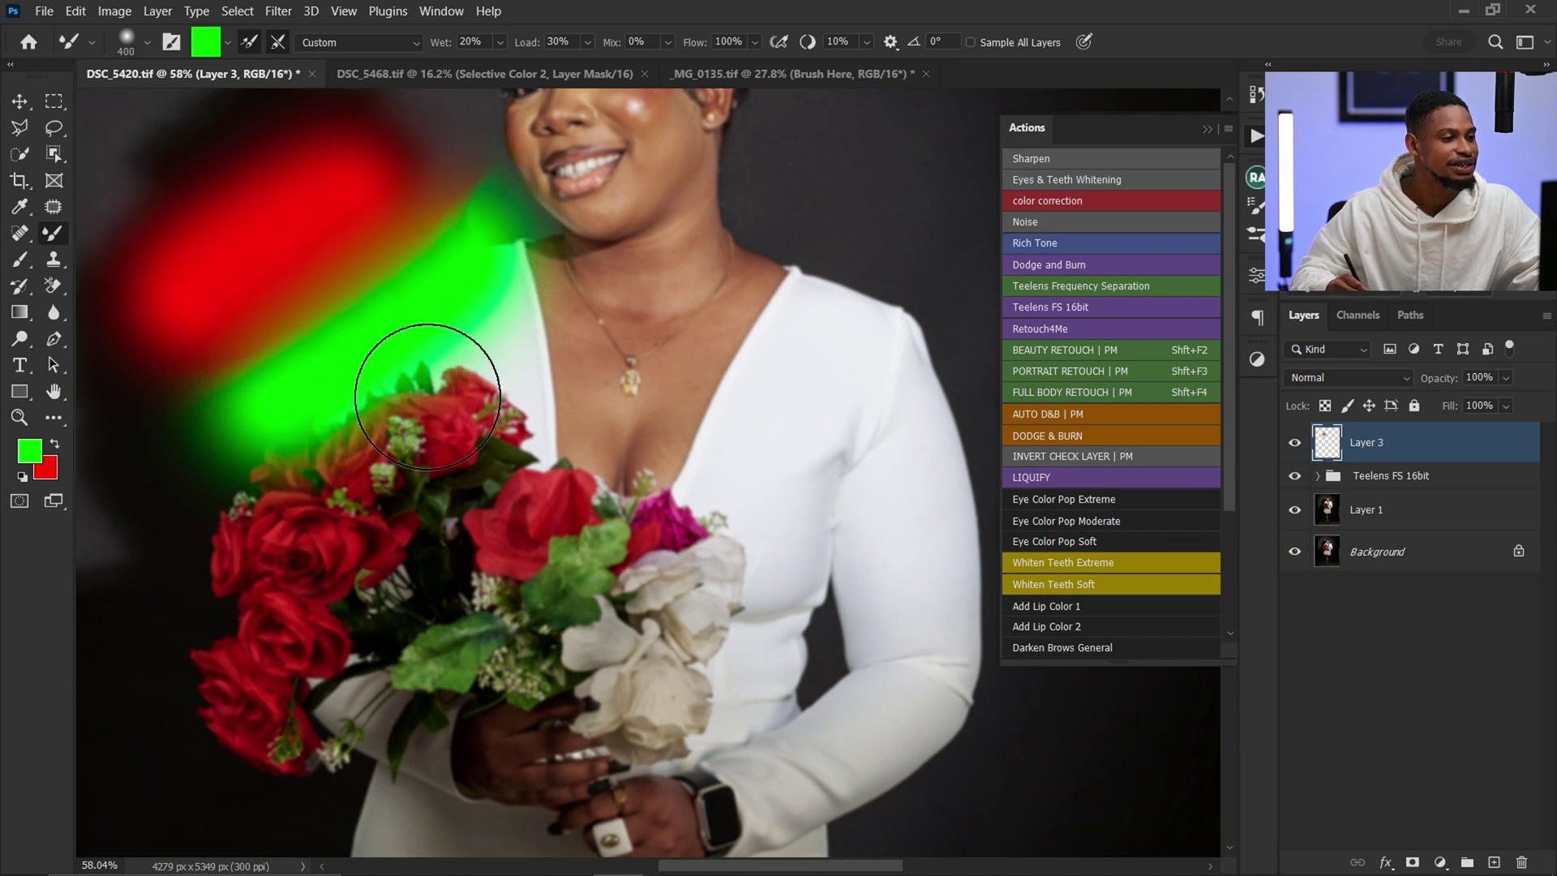
Step: Raise Mix to 100%, blend red into green along their boundary, then undo it
{"action": "left_click", "coordinate": [664, 41]}
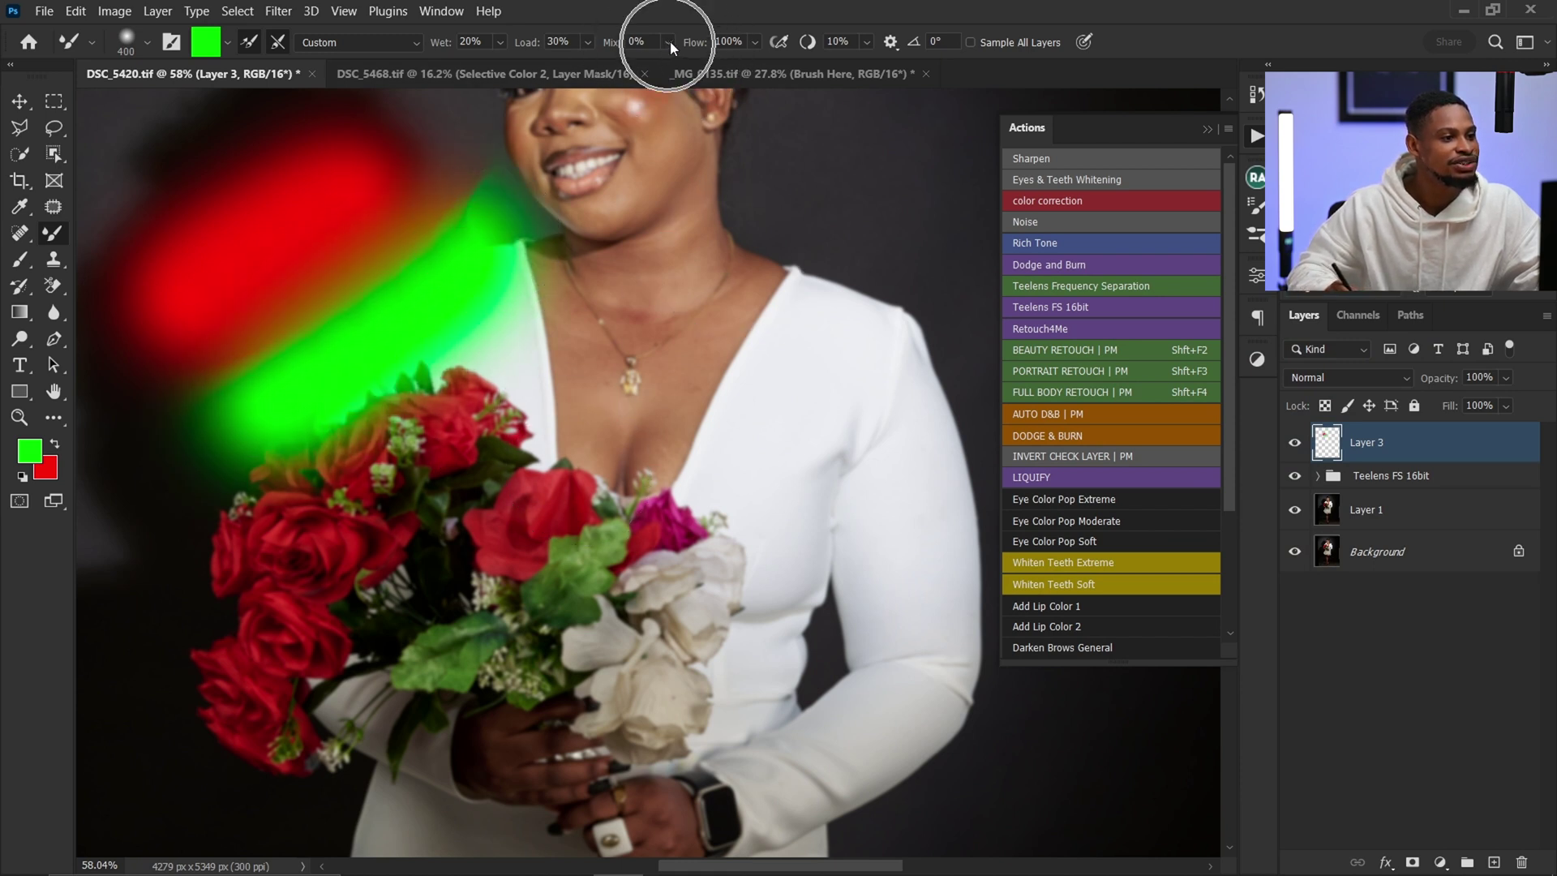
{"action": "left_click_drag", "start_coordinate": [673, 65], "coordinate": [763, 65]}
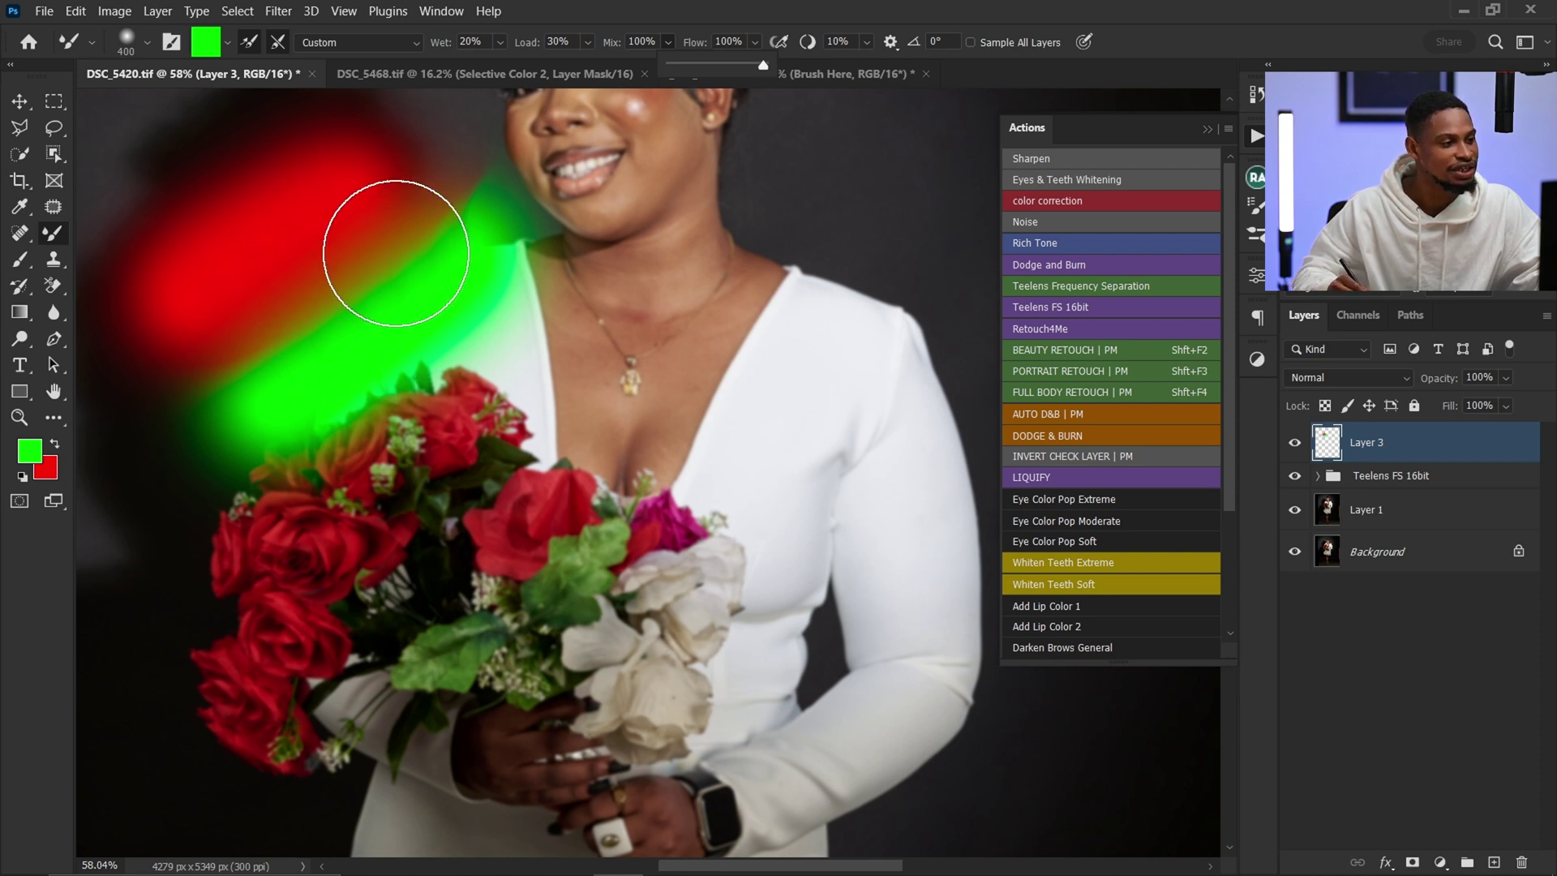
{"action": "mouse_move", "coordinate": [393, 279]}
{"action": "left_mouse_down"}
{"action": "mouse_move", "coordinate": [352, 260]}
{"action": "mouse_move", "coordinate": [366, 283]}
{"action": "mouse_move", "coordinate": [274, 322]}
{"action": "mouse_move", "coordinate": [367, 290]}
{"action": "mouse_move", "coordinate": [278, 259]}
{"action": "mouse_move", "coordinate": [413, 229]}
{"action": "mouse_move", "coordinate": [352, 307]}
{"action": "mouse_move", "coordinate": [259, 337]}
{"action": "mouse_move", "coordinate": [334, 300]}
{"action": "mouse_move", "coordinate": [326, 215]}
{"action": "mouse_move", "coordinate": [226, 278]}
{"action": "mouse_move", "coordinate": [278, 255]}
{"action": "mouse_move", "coordinate": [273, 284]}
{"action": "mouse_move", "coordinate": [369, 218]}
{"action": "left_mouse_up"}
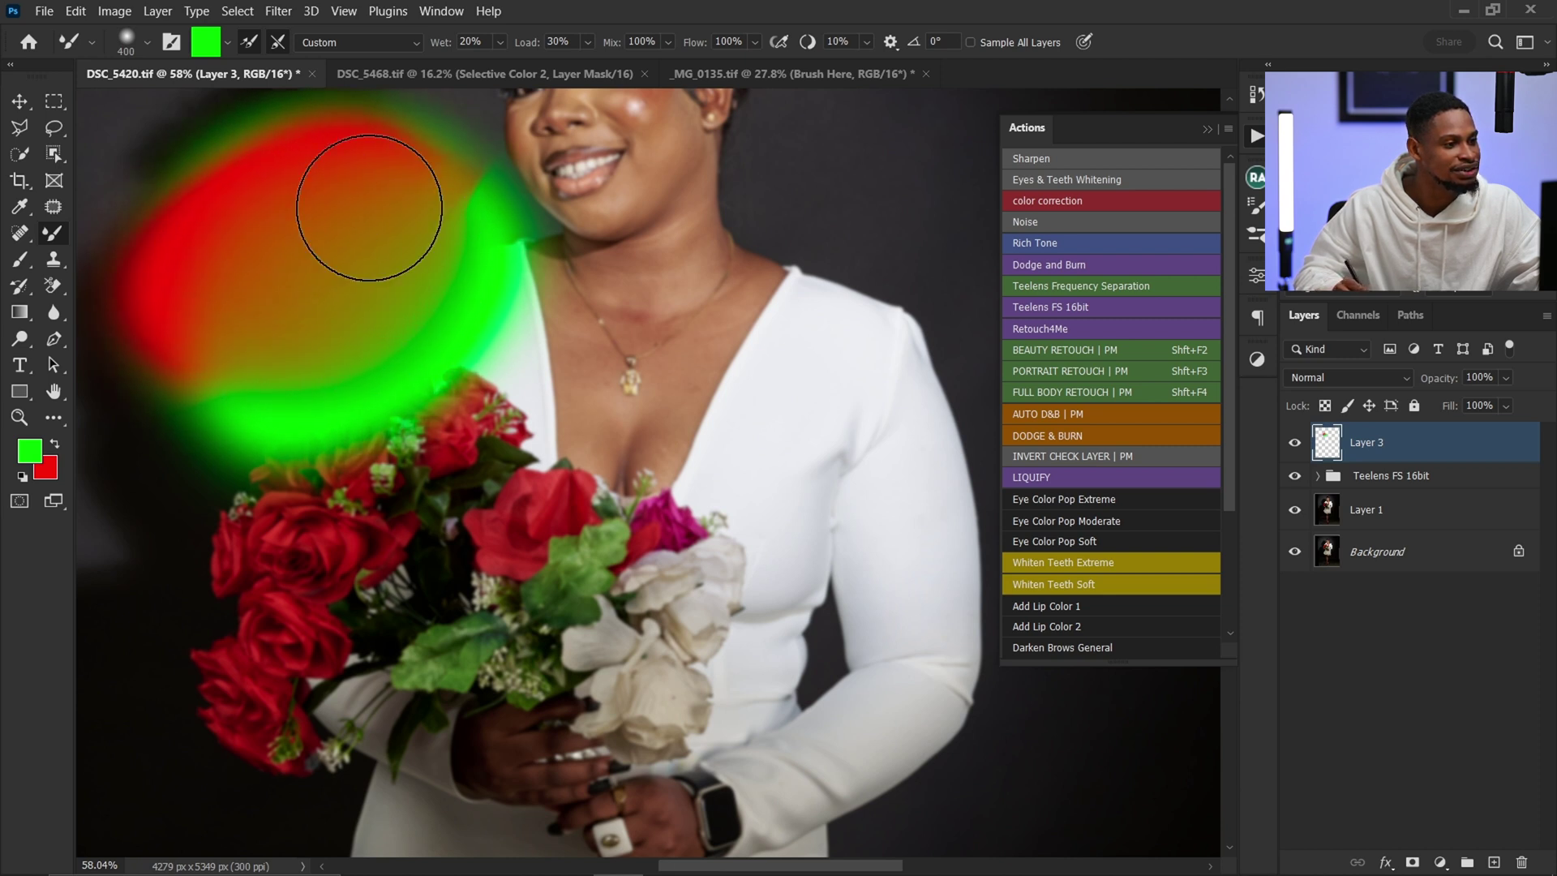
{"action": "key", "text": "ctrl+z"}
{"action": "key", "text": "ctrl+z"}
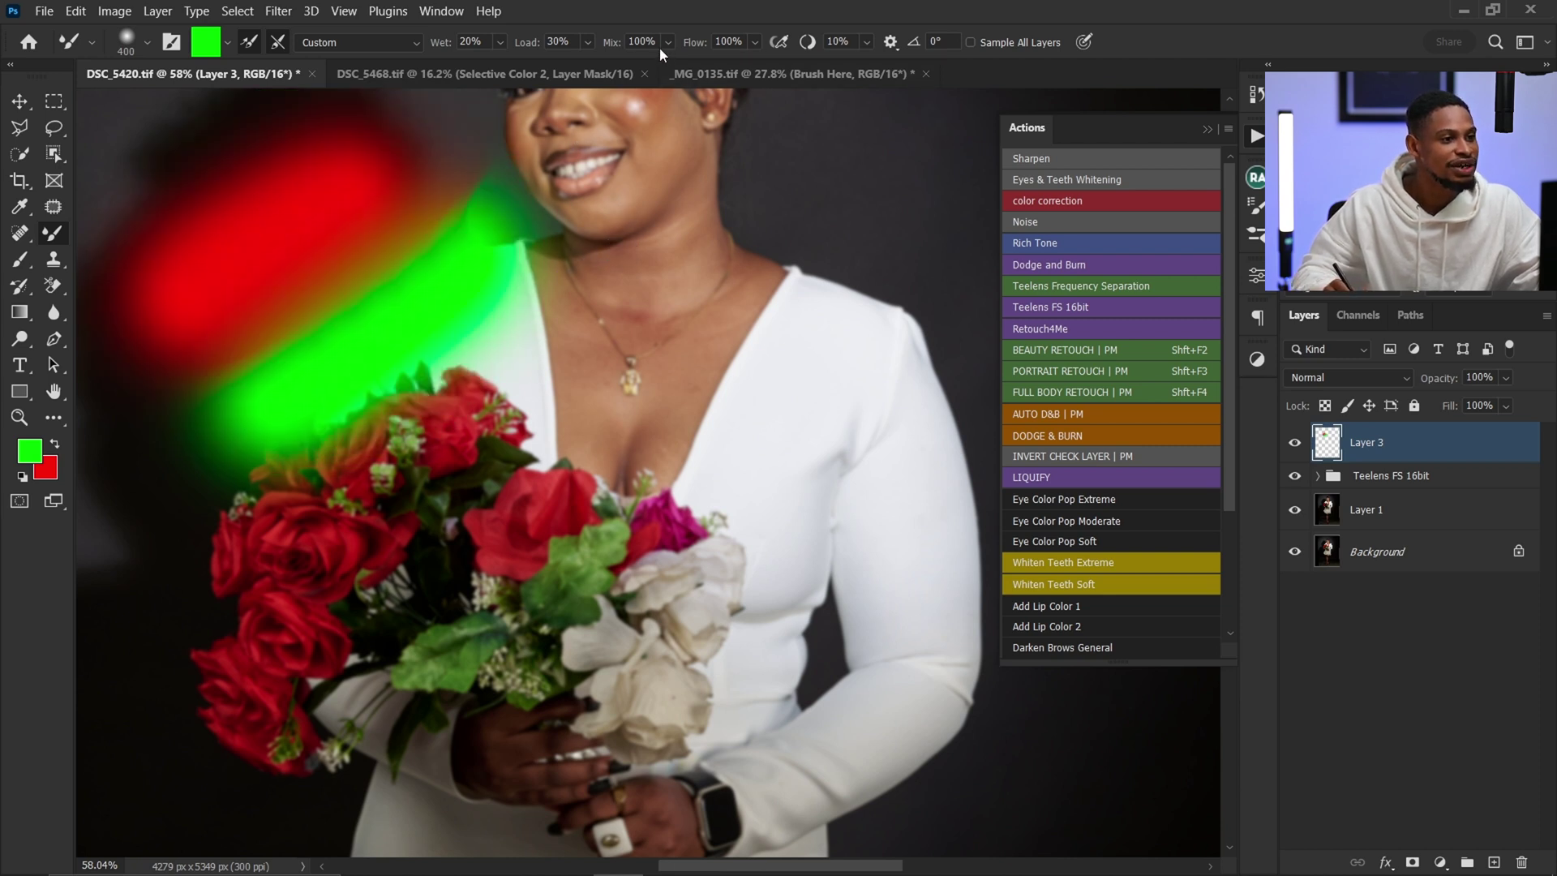
Step: Test green and red Mixer Brush smears at 0% Mix, undoing each stroke
{"action": "left_click", "coordinate": [668, 43]}
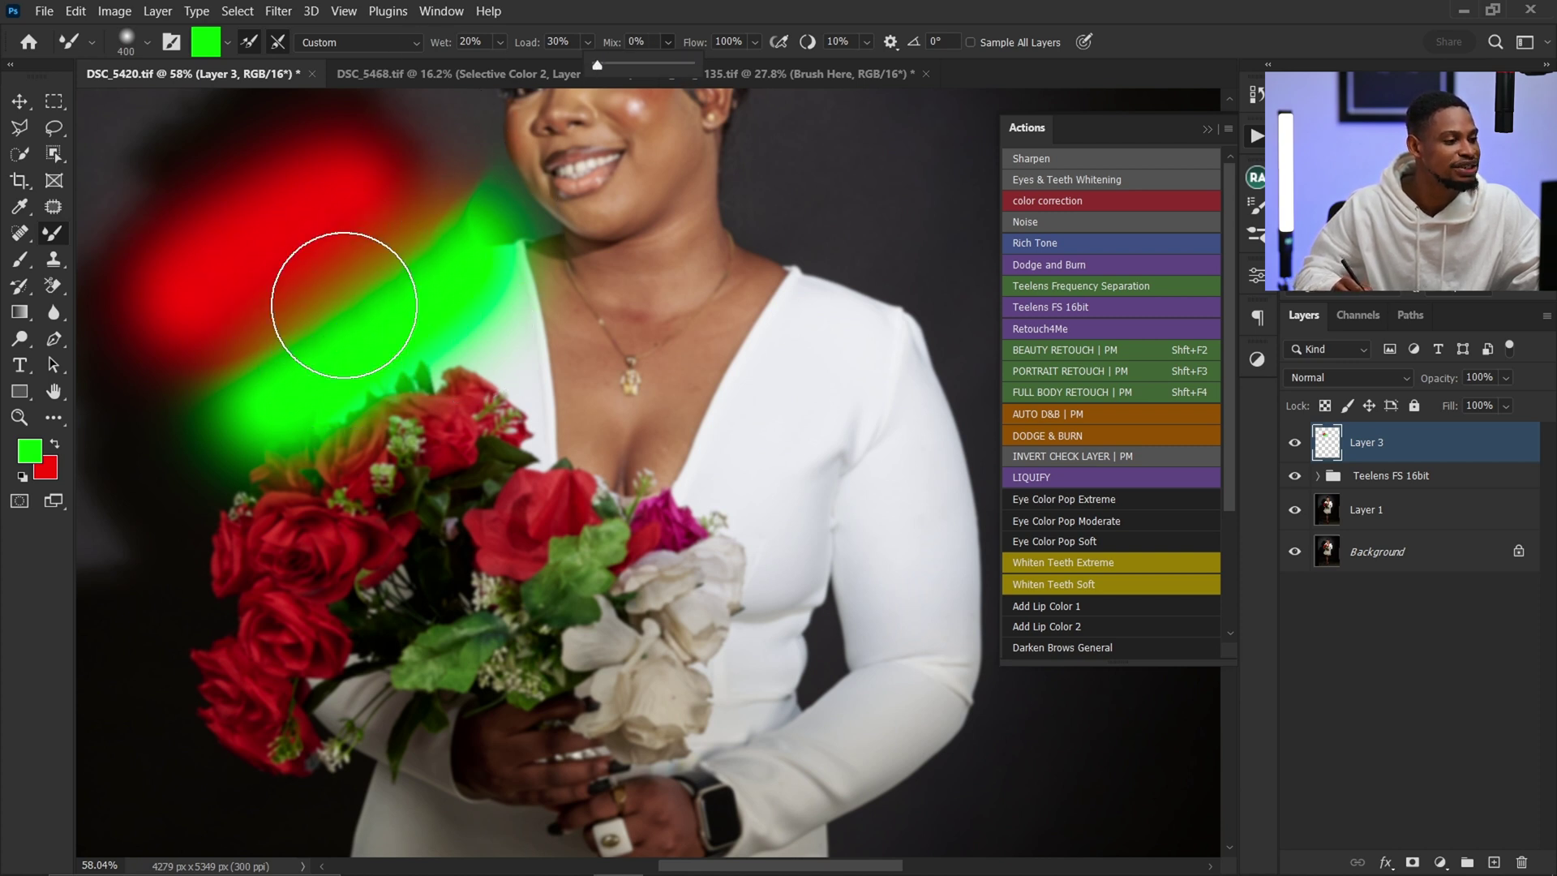
{"action": "mouse_move", "coordinate": [340, 278]}
{"action": "left_mouse_down"}
{"action": "mouse_move", "coordinate": [258, 295]}
{"action": "mouse_move", "coordinate": [378, 268]}
{"action": "mouse_move", "coordinate": [272, 193]}
{"action": "mouse_move", "coordinate": [192, 244]}
{"action": "mouse_move", "coordinate": [243, 245]}
{"action": "left_mouse_up"}
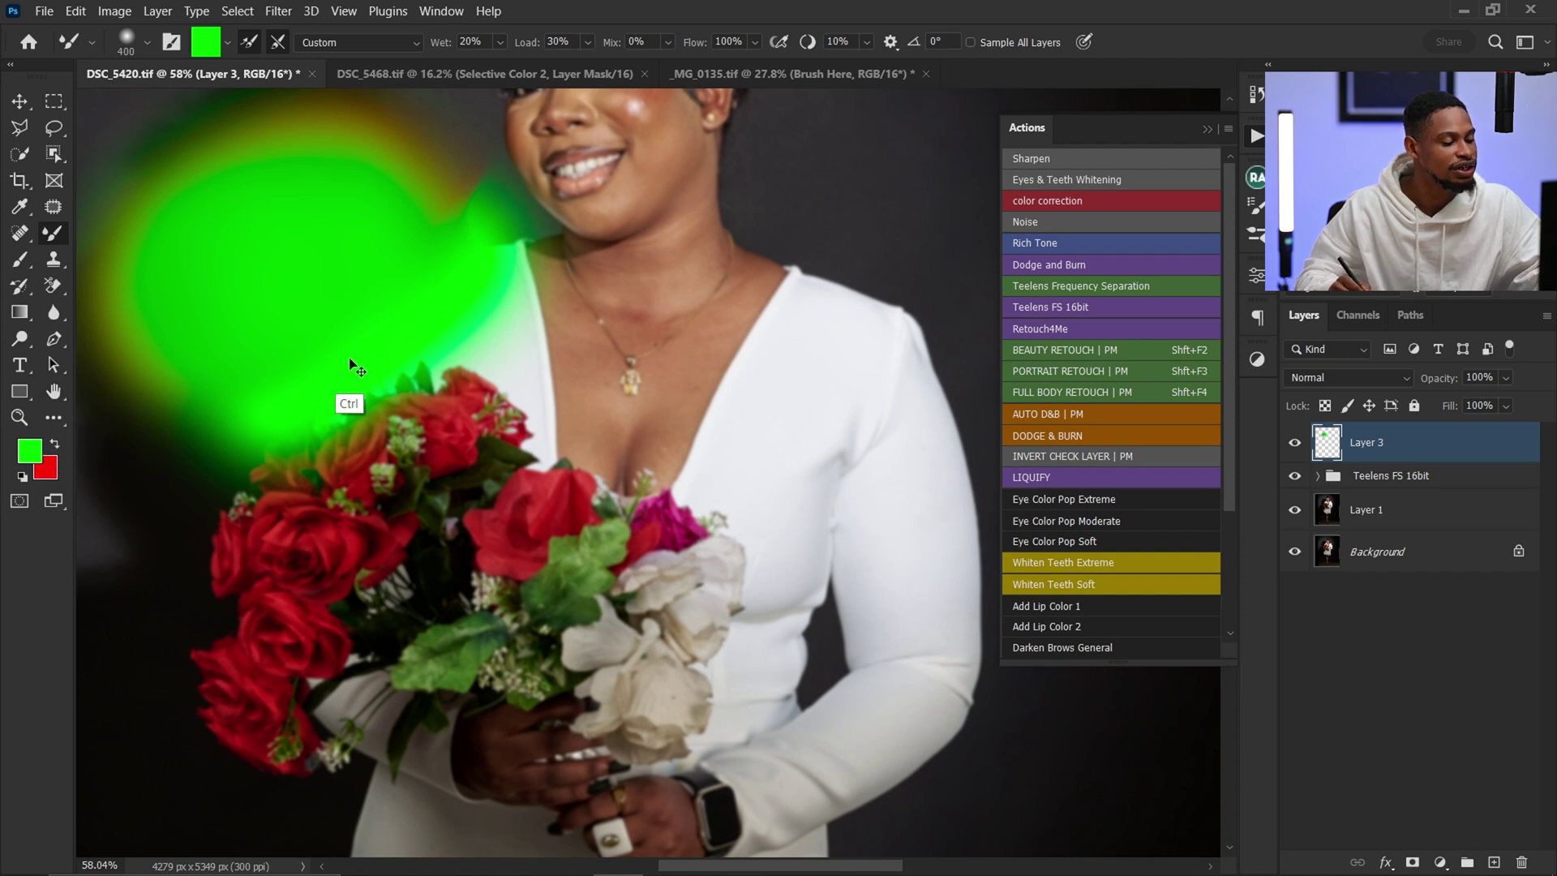
{"action": "key", "text": "ctrl+z"}
{"action": "left_click", "coordinate": [57, 445]}
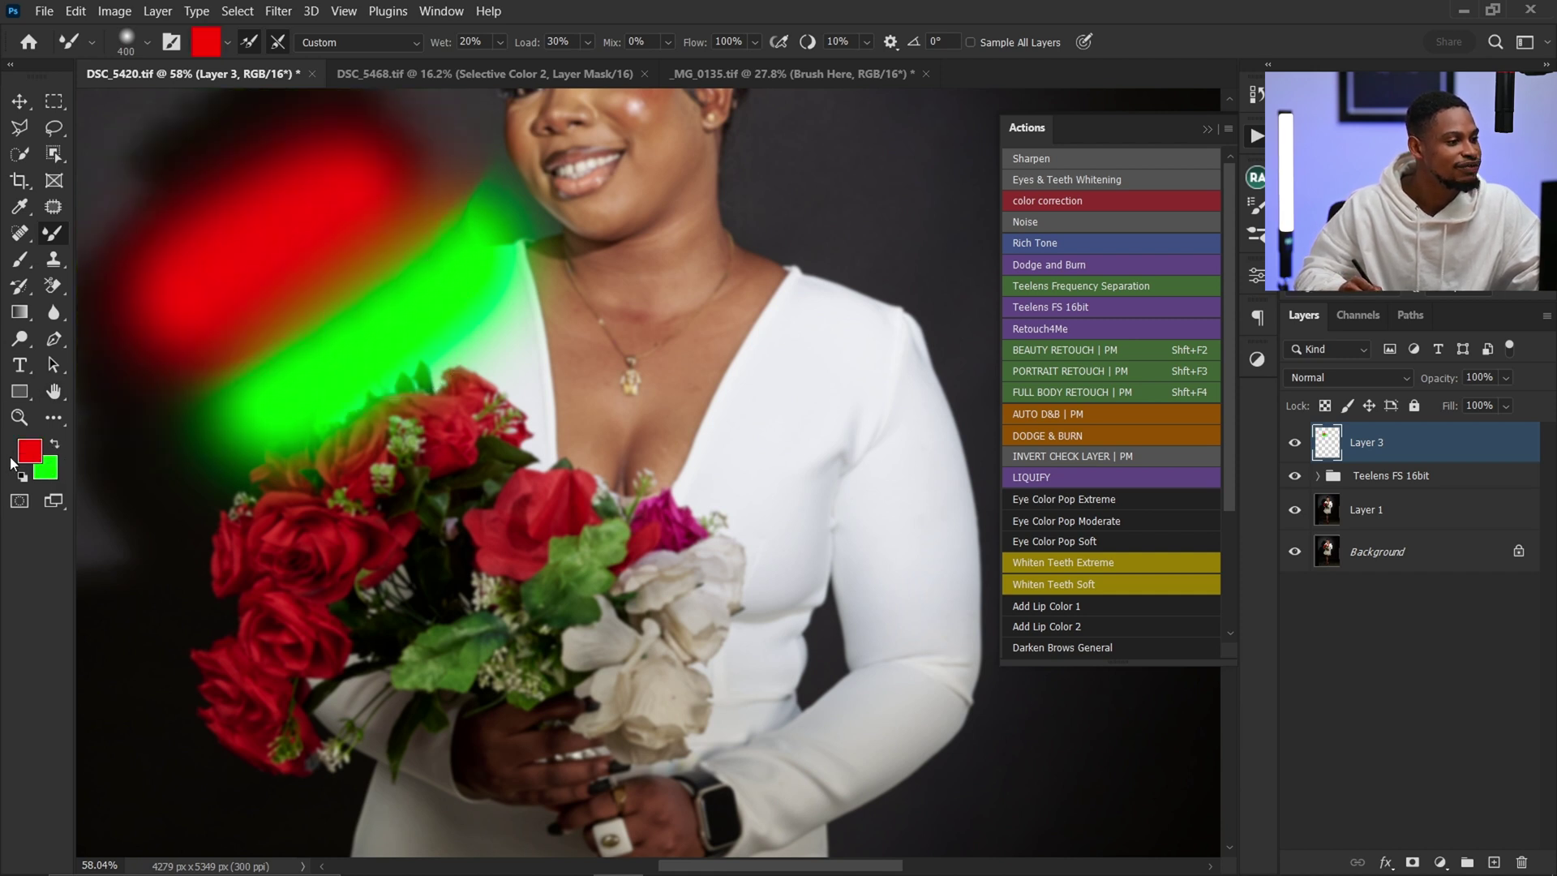
{"action": "mouse_move", "coordinate": [271, 353]}
{"action": "left_mouse_down"}
{"action": "mouse_move", "coordinate": [251, 317]}
{"action": "mouse_move", "coordinate": [411, 264]}
{"action": "mouse_move", "coordinate": [269, 339]}
{"action": "mouse_move", "coordinate": [264, 391]}
{"action": "mouse_move", "coordinate": [424, 280]}
{"action": "mouse_move", "coordinate": [400, 313]}
{"action": "mouse_move", "coordinate": [467, 242]}
{"action": "mouse_move", "coordinate": [238, 366]}
{"action": "mouse_move", "coordinate": [434, 279]}
{"action": "mouse_move", "coordinate": [477, 327]}
{"action": "mouse_move", "coordinate": [407, 215]}
{"action": "left_mouse_up"}
{"action": "key", "text": "ctrl+z"}
{"action": "key", "text": "ctrl+z"}
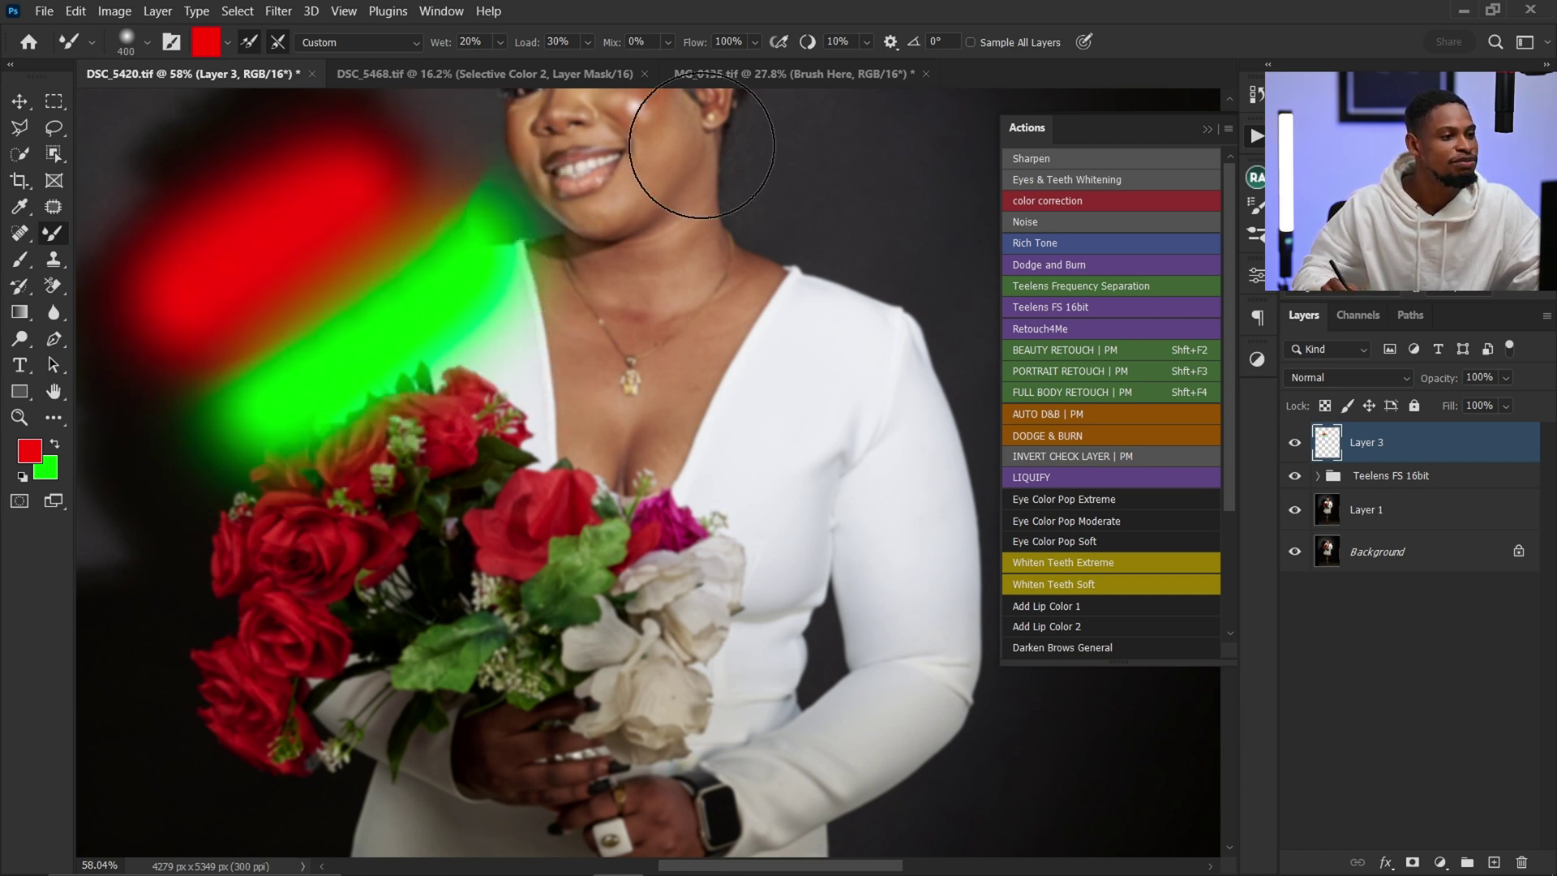
Step: Spread red into the green band at 50% Mix, then delete the test Layer 3
{"action": "left_click", "coordinate": [648, 41]}
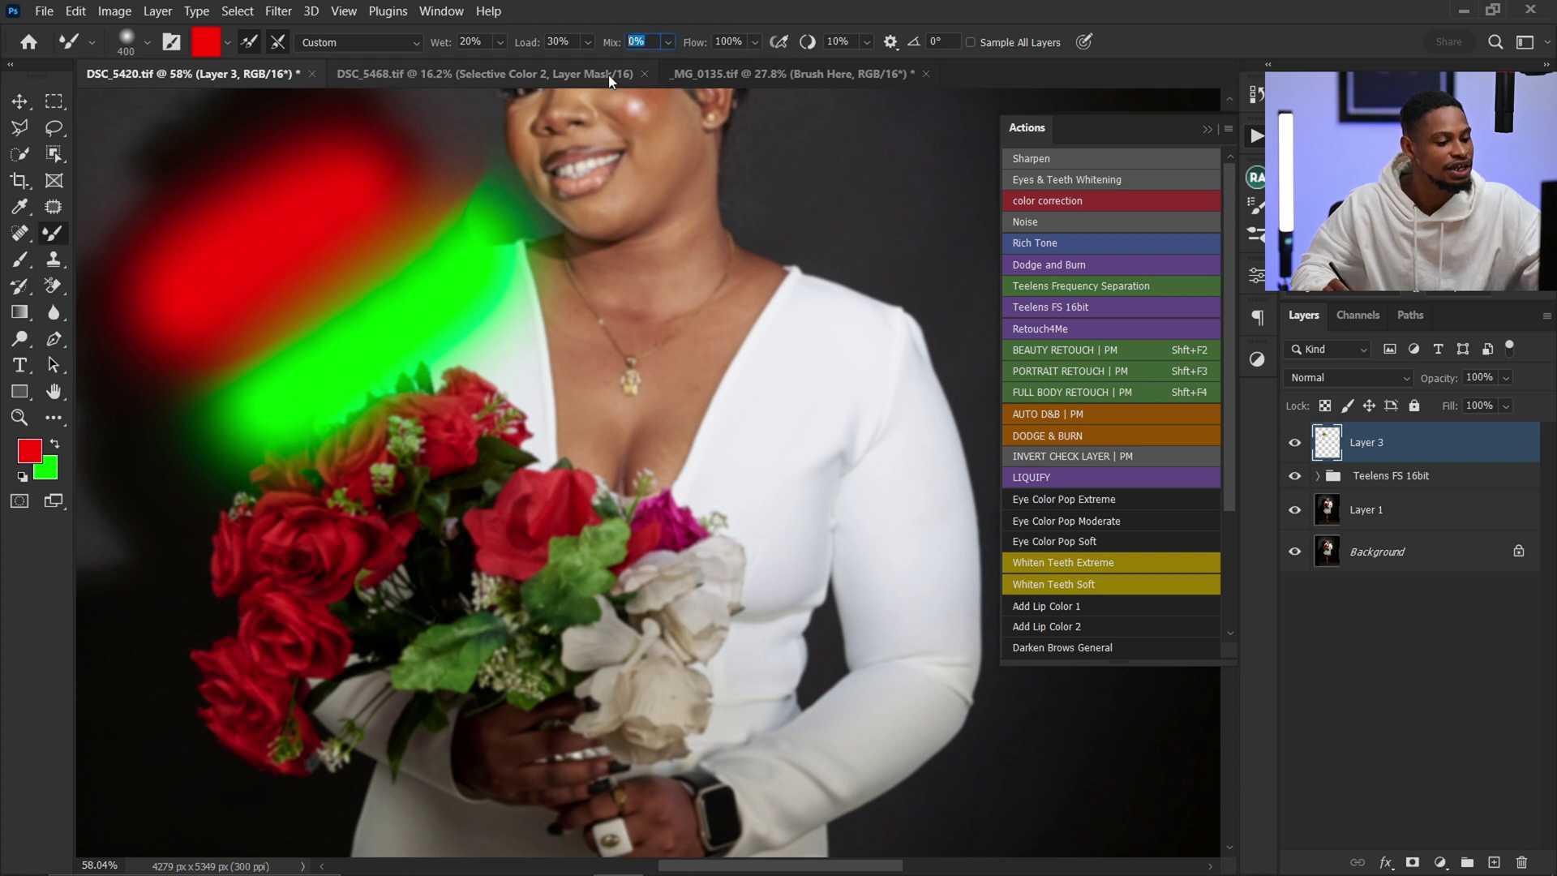
{"action": "type", "text": "50"}
{"action": "mouse_move", "coordinate": [411, 261]}
{"action": "left_mouse_down"}
{"action": "mouse_move", "coordinate": [394, 295]}
{"action": "mouse_move", "coordinate": [300, 346]}
{"action": "mouse_move", "coordinate": [338, 247]}
{"action": "mouse_move", "coordinate": [309, 334]}
{"action": "mouse_move", "coordinate": [288, 231]}
{"action": "mouse_move", "coordinate": [329, 263]}
{"action": "mouse_move", "coordinate": [322, 215]}
{"action": "mouse_move", "coordinate": [353, 229]}
{"action": "mouse_move", "coordinate": [325, 242]}
{"action": "mouse_move", "coordinate": [317, 277]}
{"action": "mouse_move", "coordinate": [405, 267]}
{"action": "left_mouse_up"}
{"action": "key", "text": "Delete"}
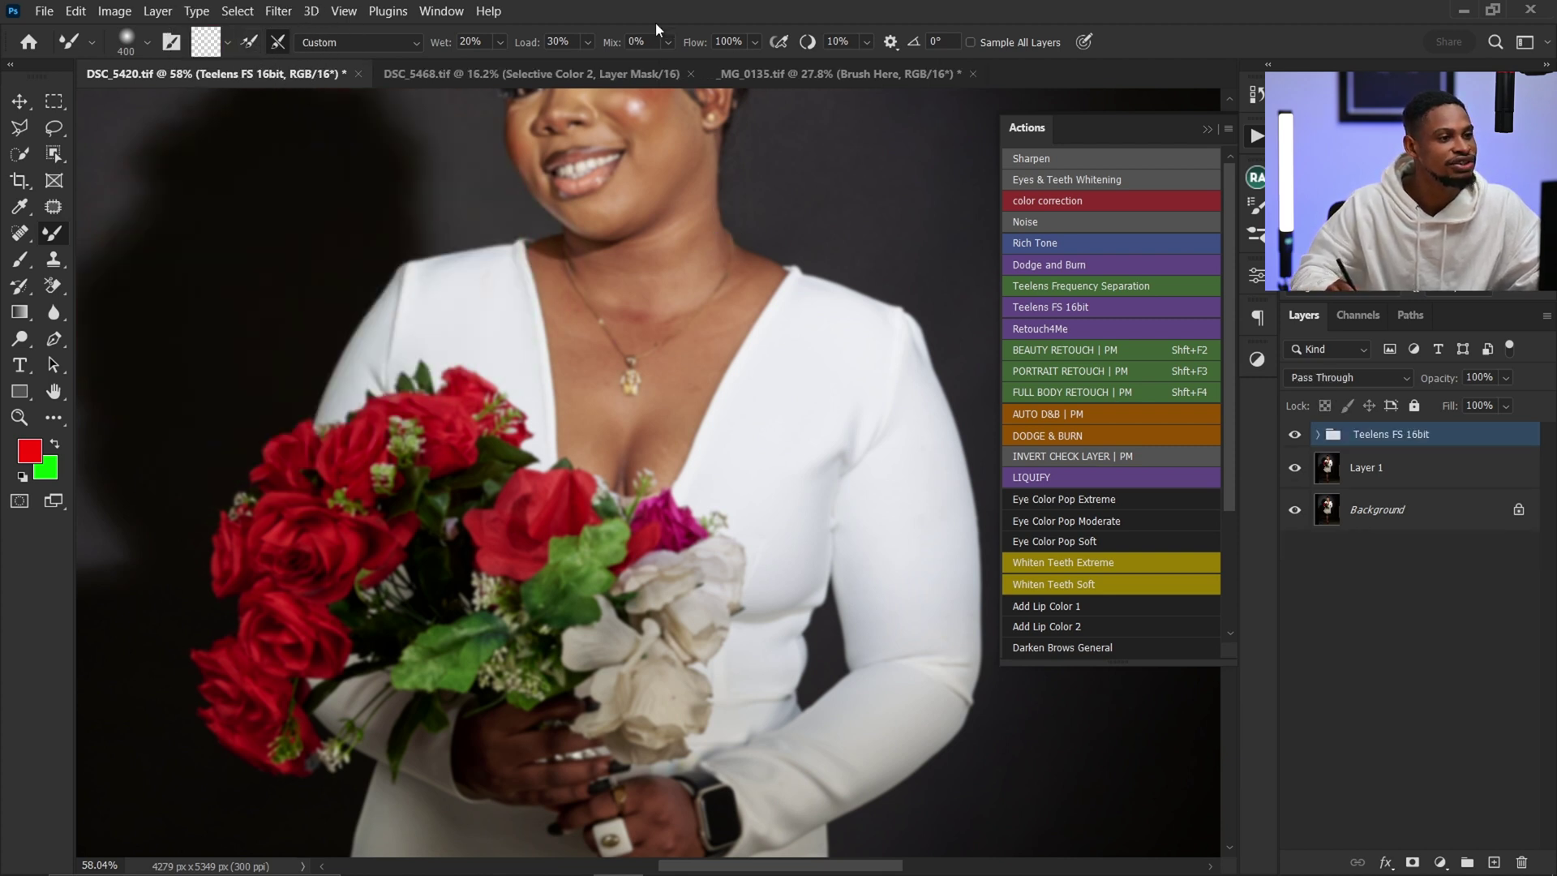
Step: Set the Mixer Brush Flow to 20%
{"action": "left_click", "coordinate": [668, 43]}
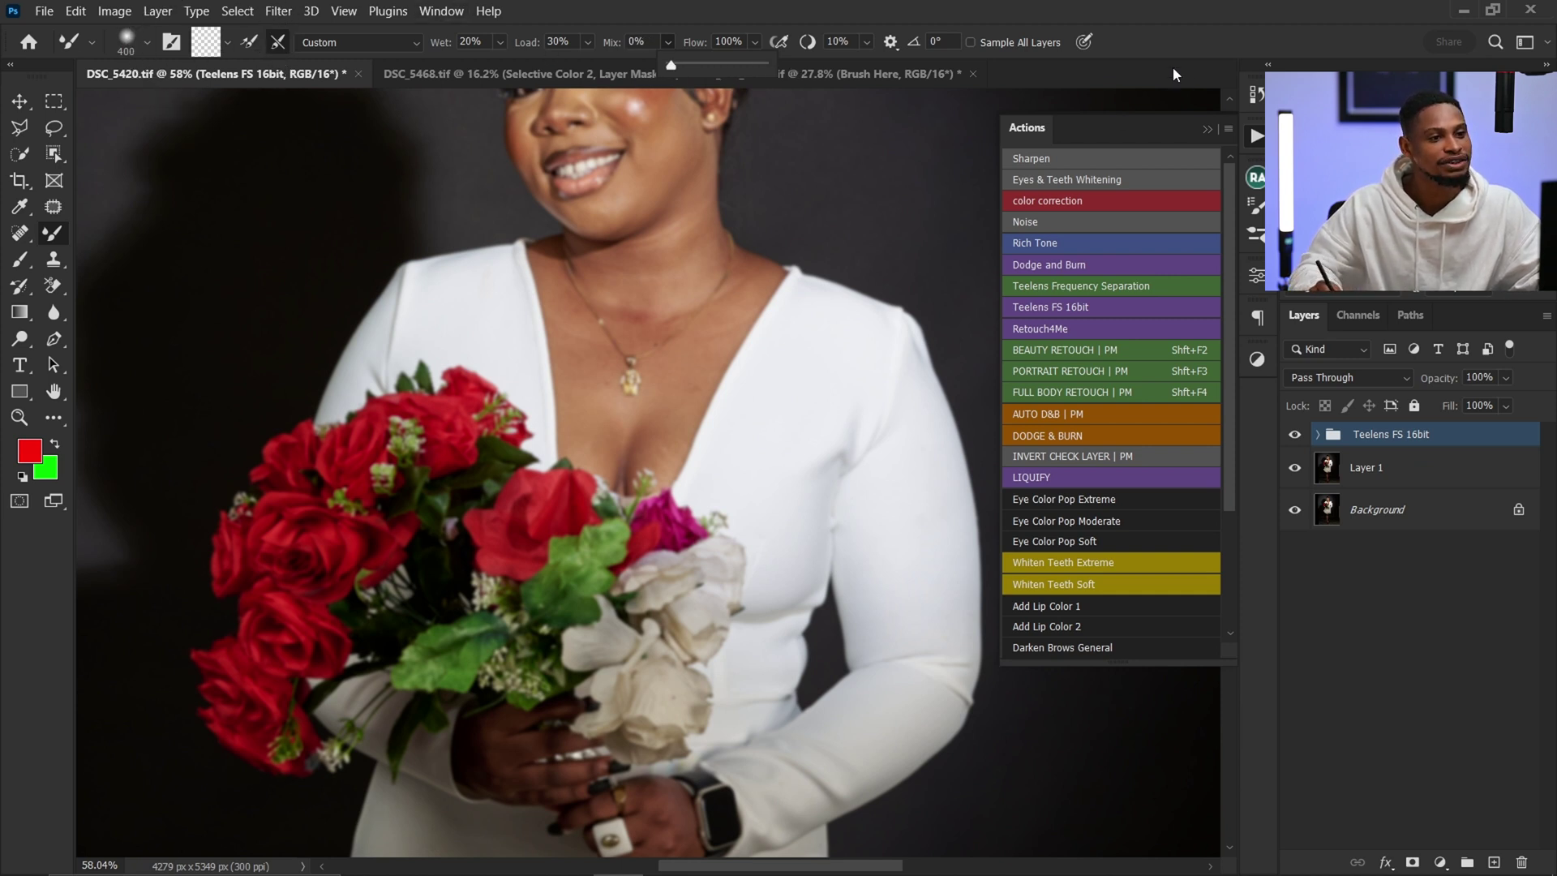
{"action": "key", "text": "Tab"}
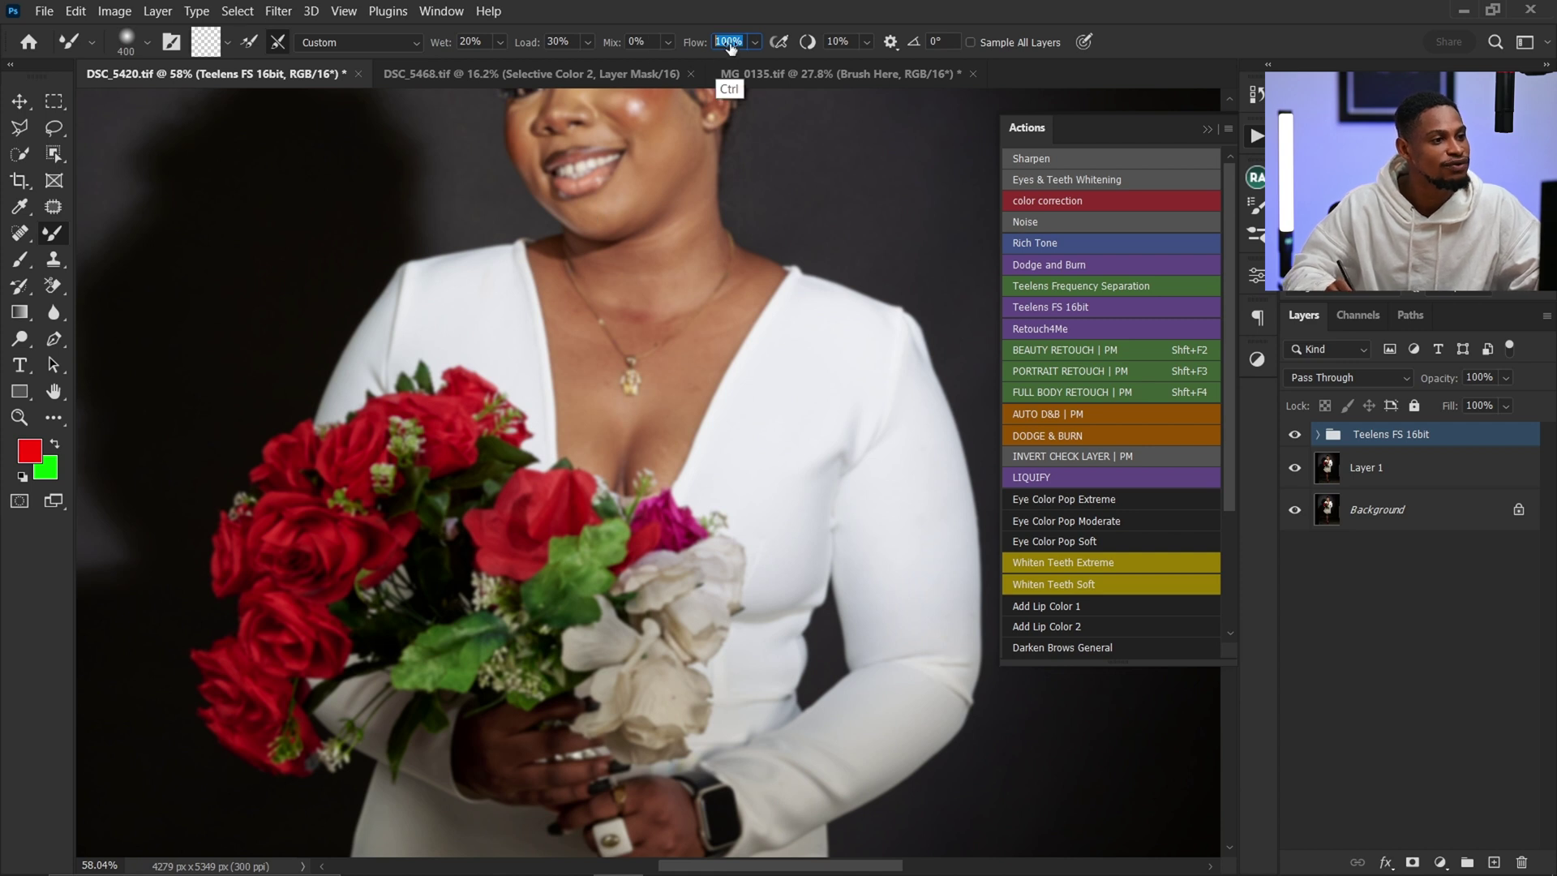
{"action": "type", "text": "20"}
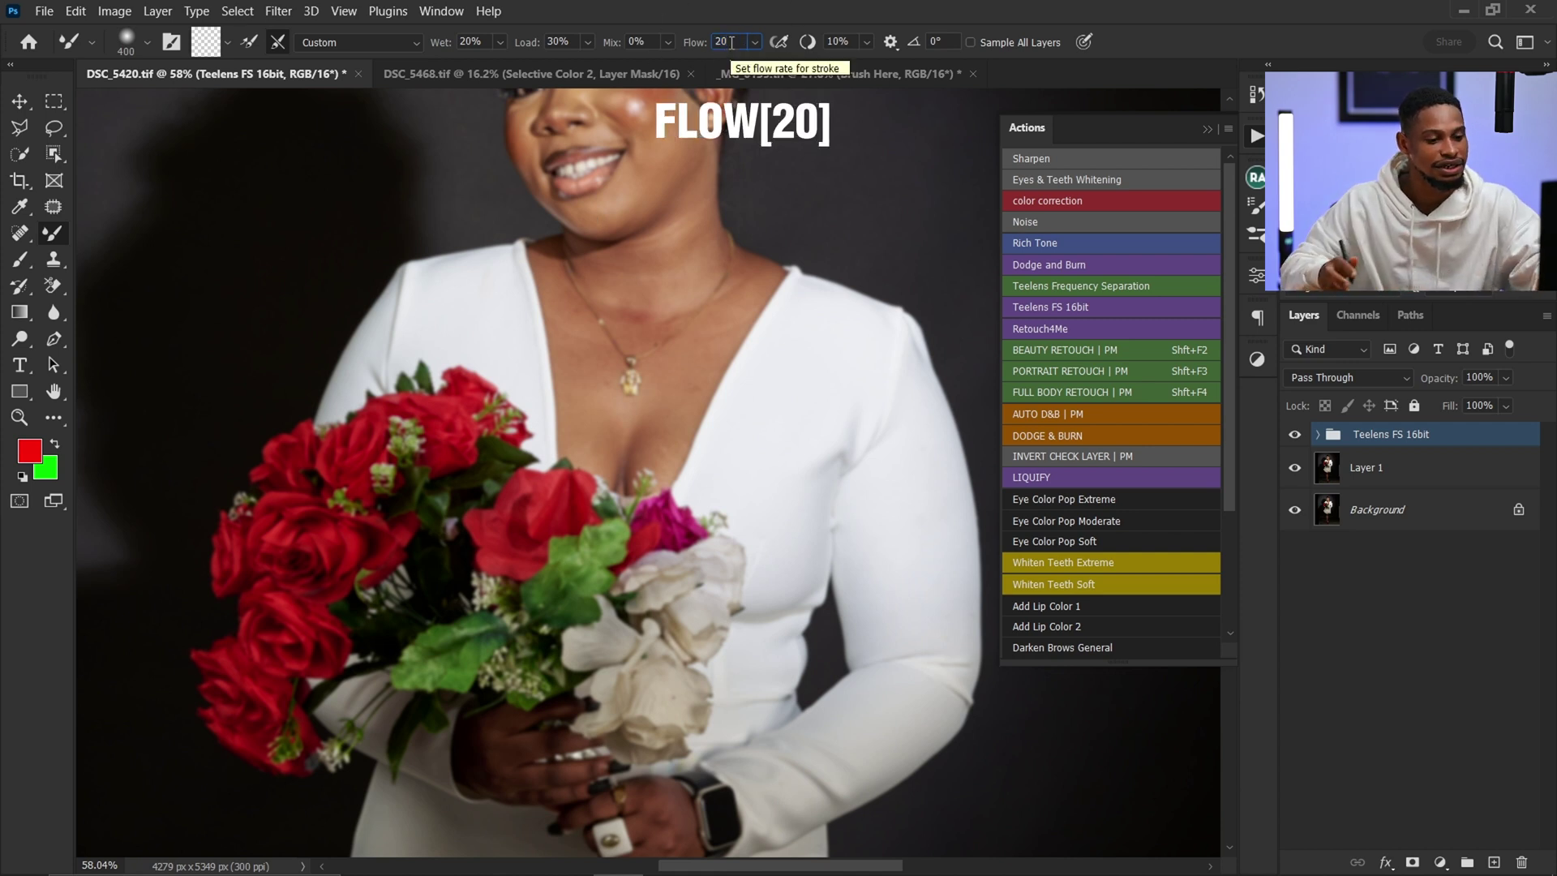
{"action": "key", "text": "Return"}
{"action": "key", "text": "ctrl"}
{"action": "key", "text": "ctrl"}
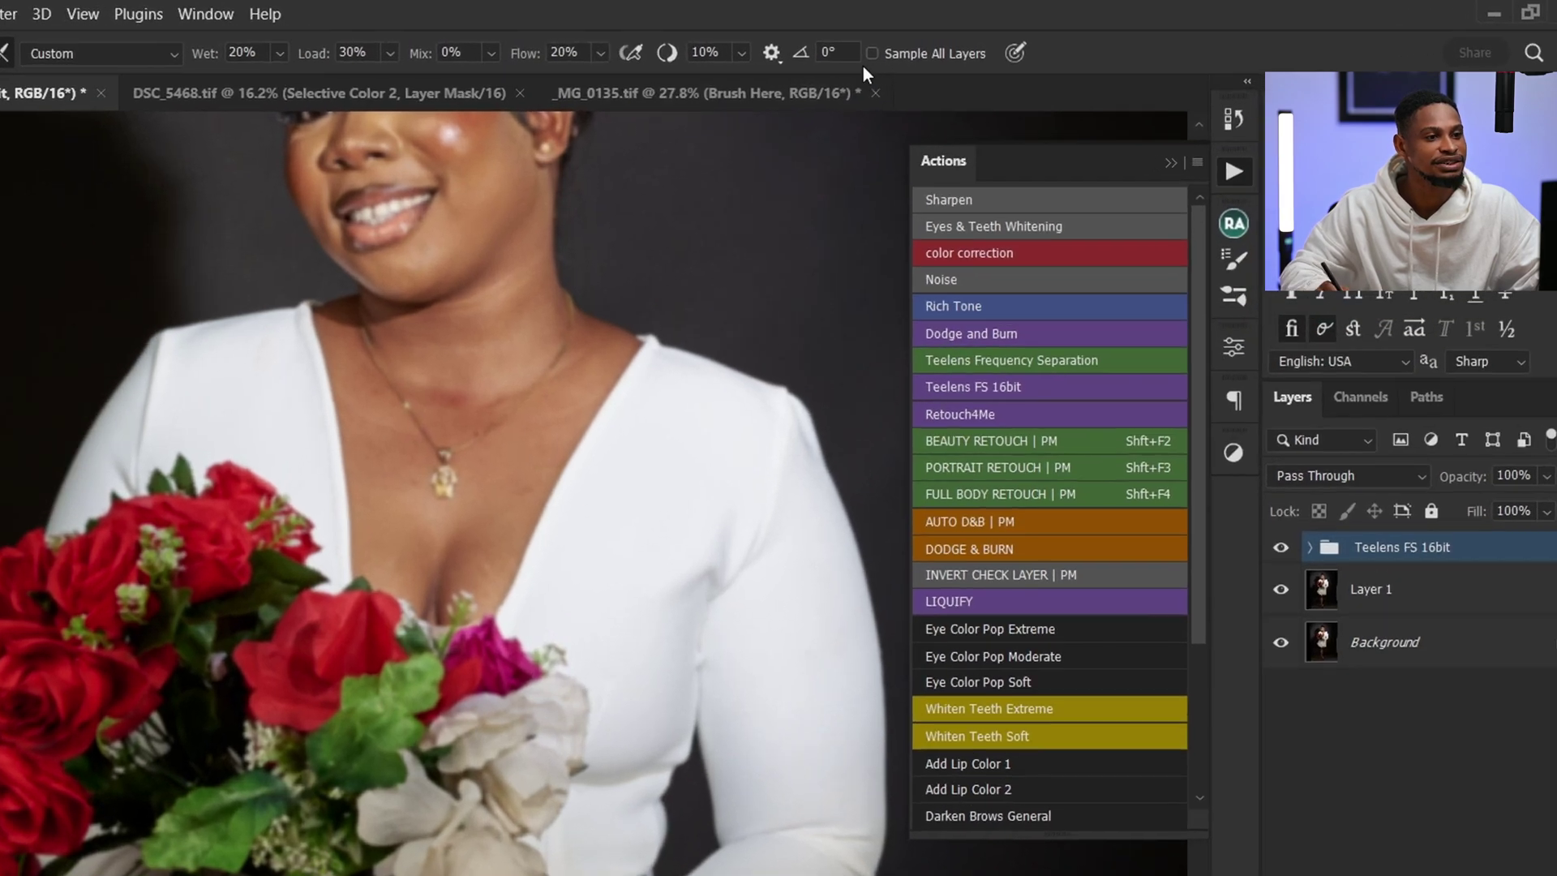
Step: Enable Sample All Layers, expand the Teelens FS 16bit group, and confirm Mix is at 0%
{"action": "left_click", "coordinate": [873, 52]}
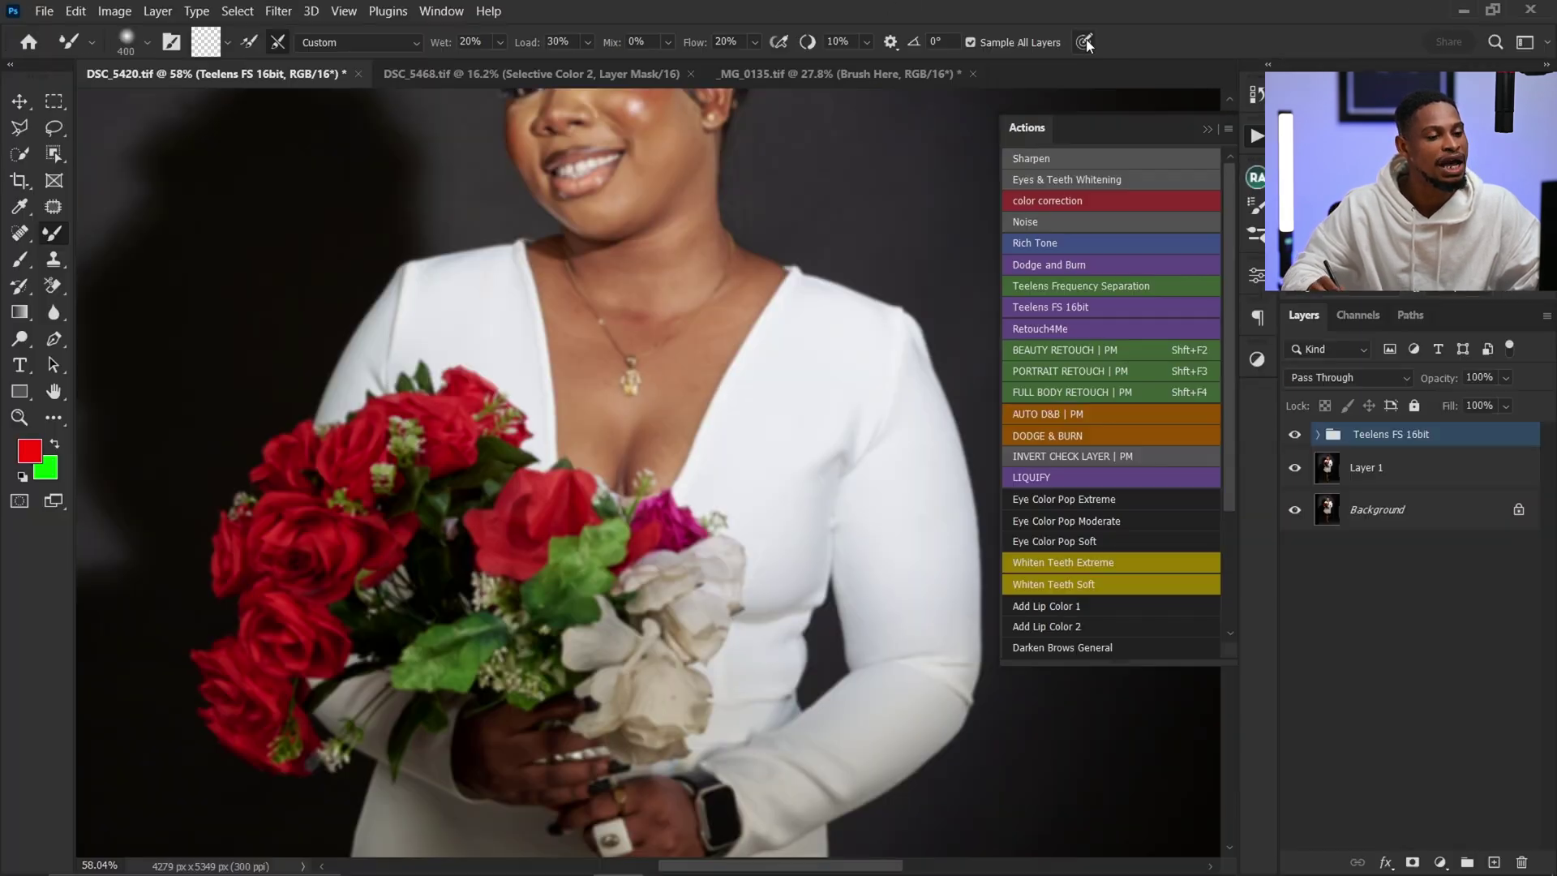
{"action": "left_click", "coordinate": [872, 54]}
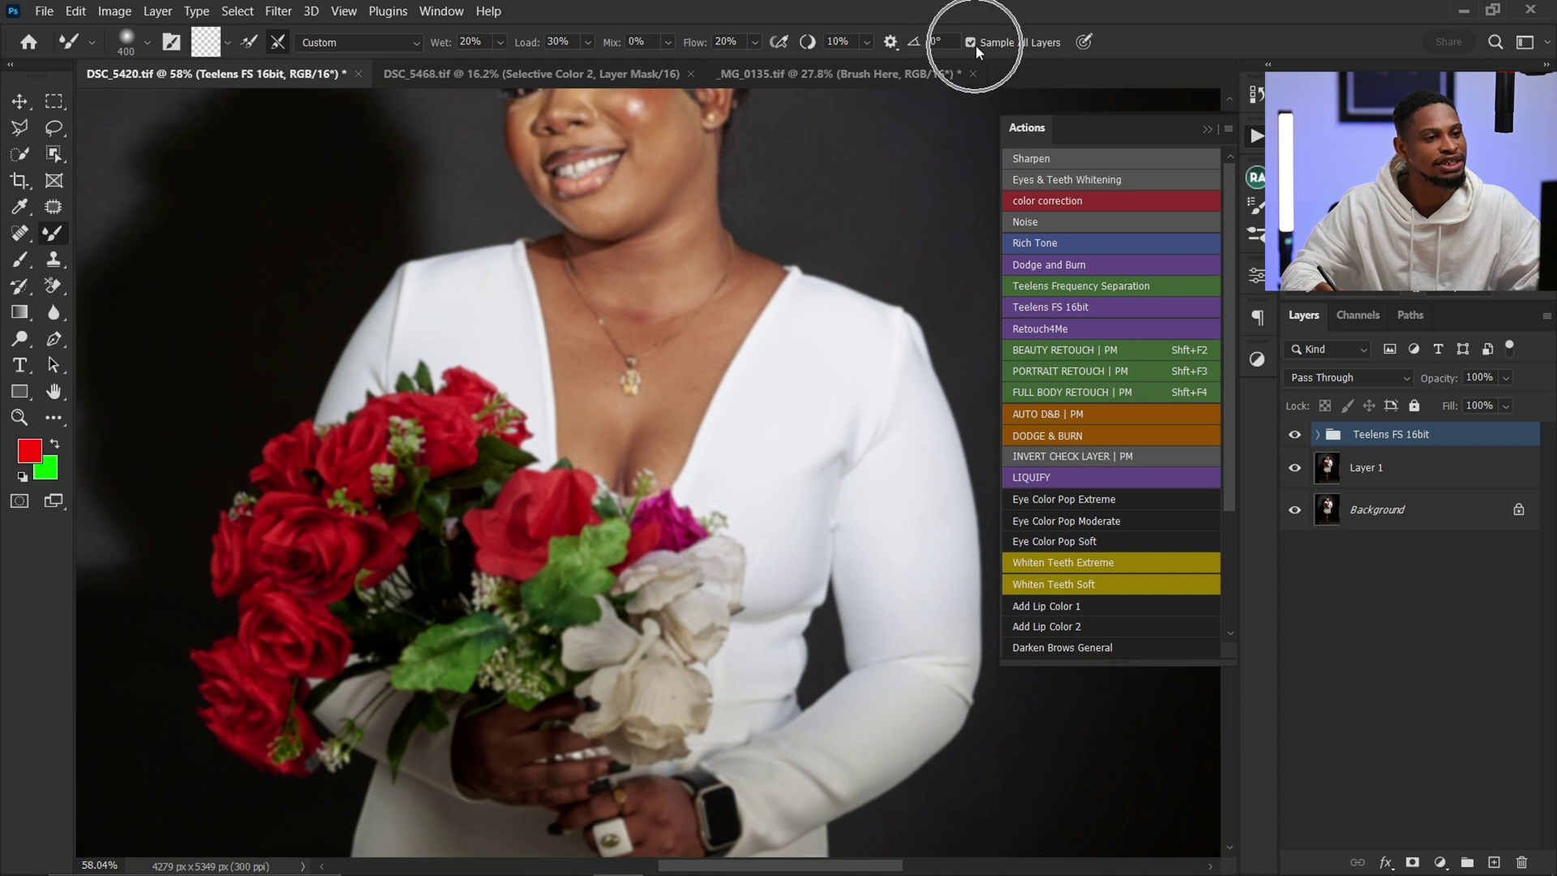
{"action": "left_click", "coordinate": [1319, 436]}
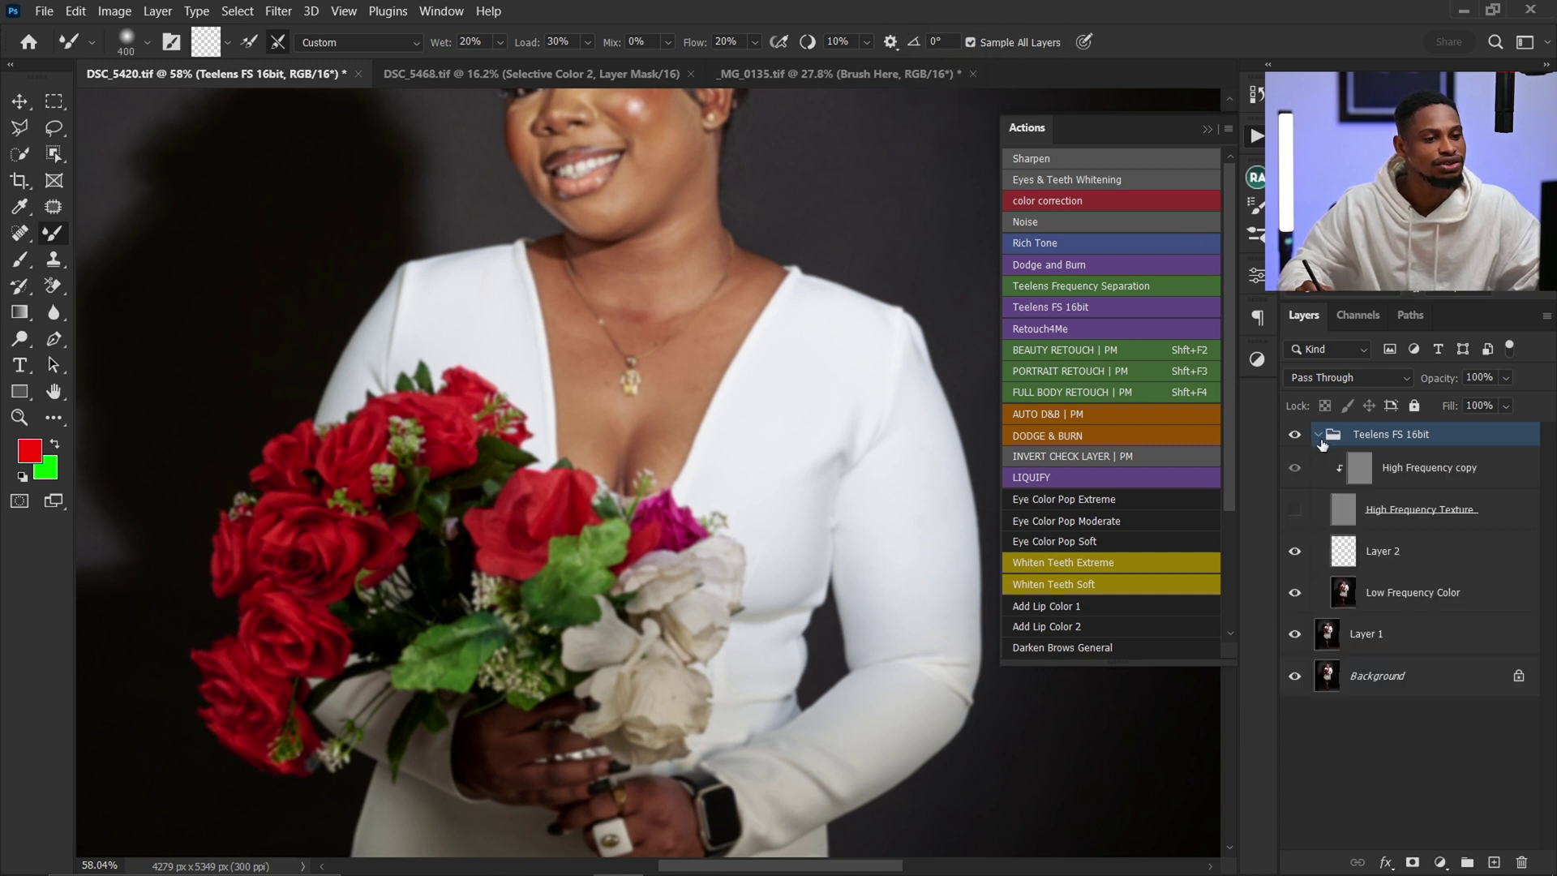
{"action": "left_click", "coordinate": [276, 45]}
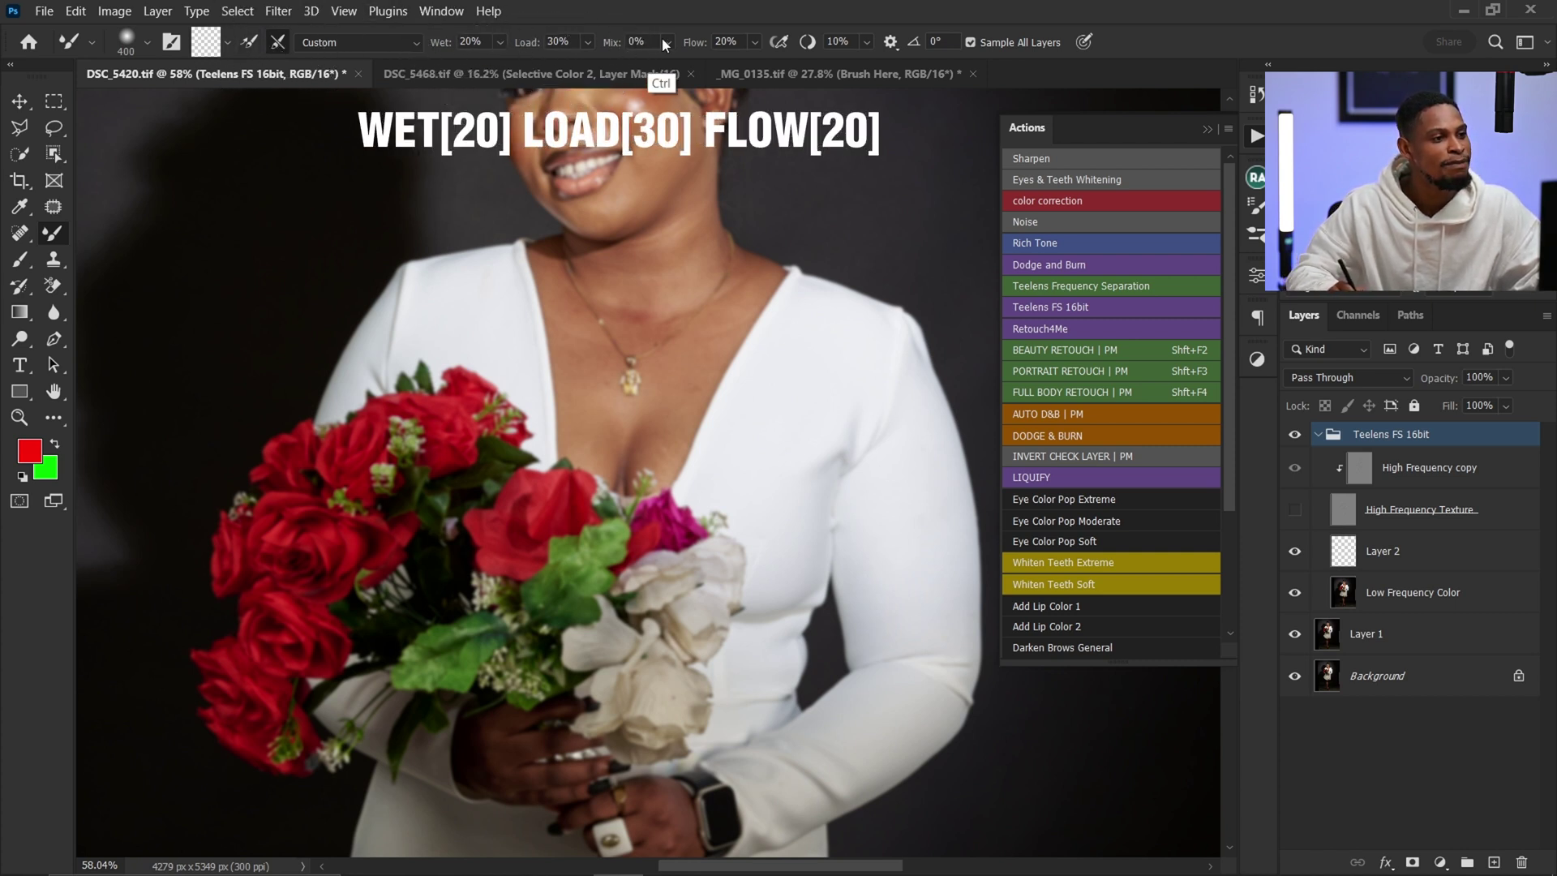
{"action": "left_click", "coordinate": [622, 48]}
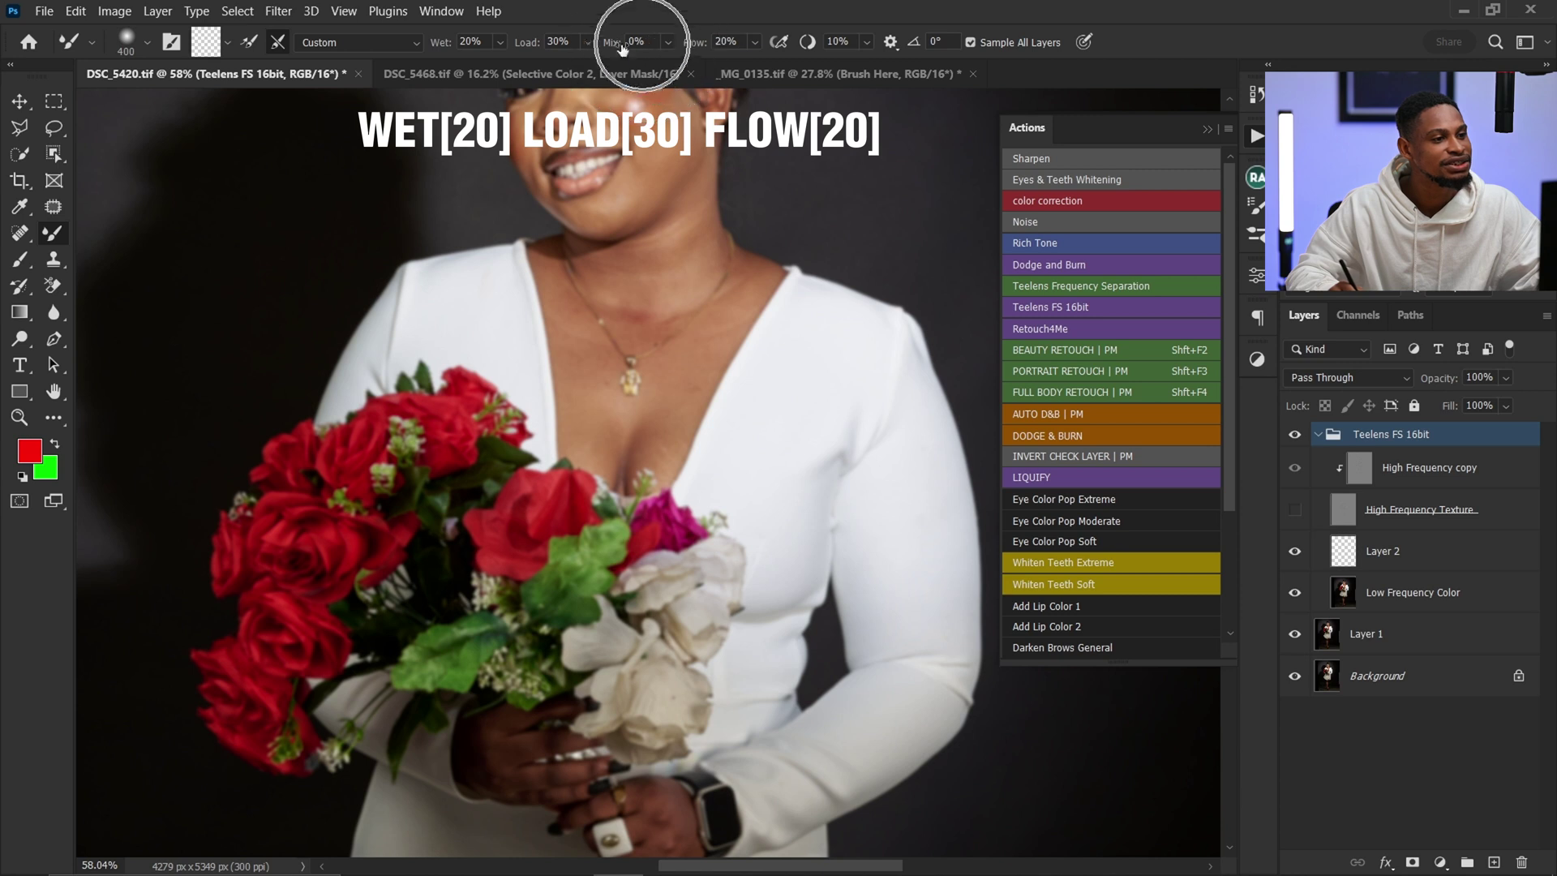
{"action": "left_click", "coordinate": [669, 41]}
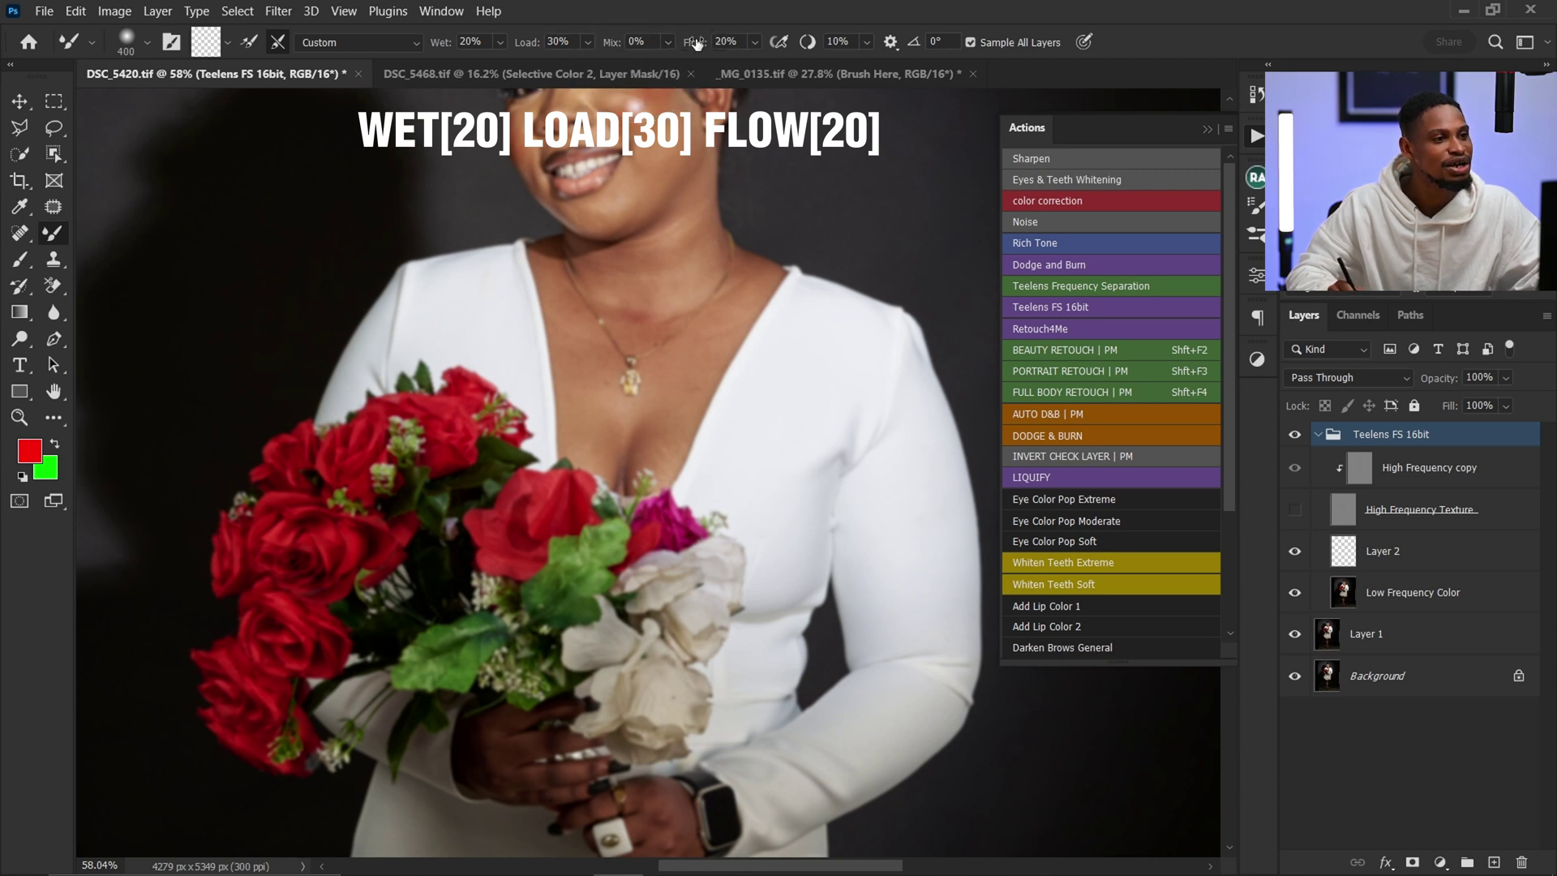
{"action": "left_click", "coordinate": [721, 42]}
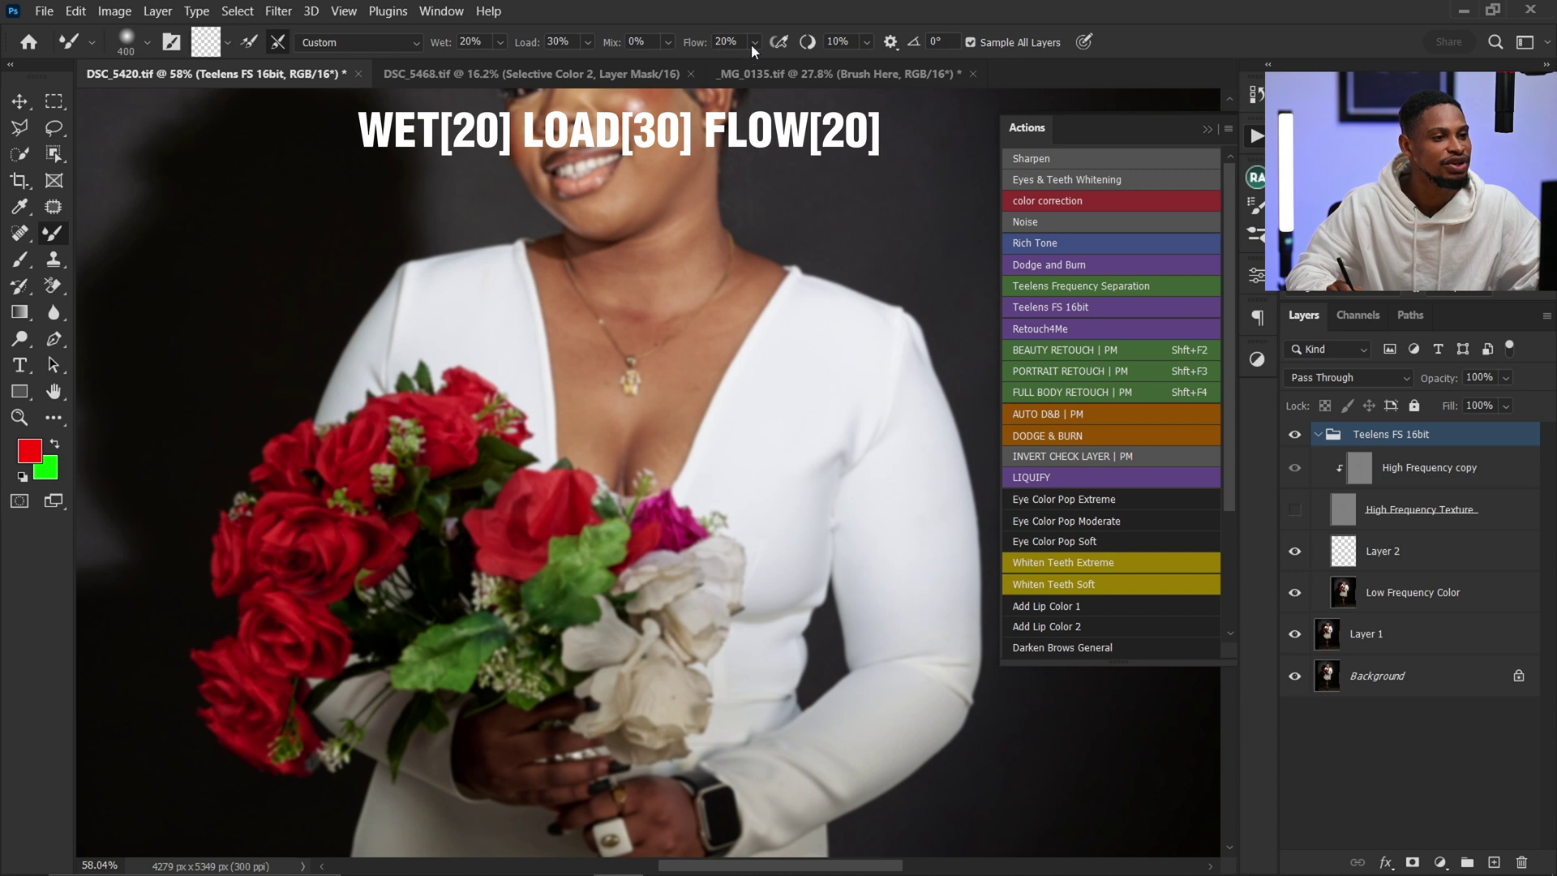
{"action": "key", "text": "ctrl"}
{"action": "key", "text": "ctrl"}
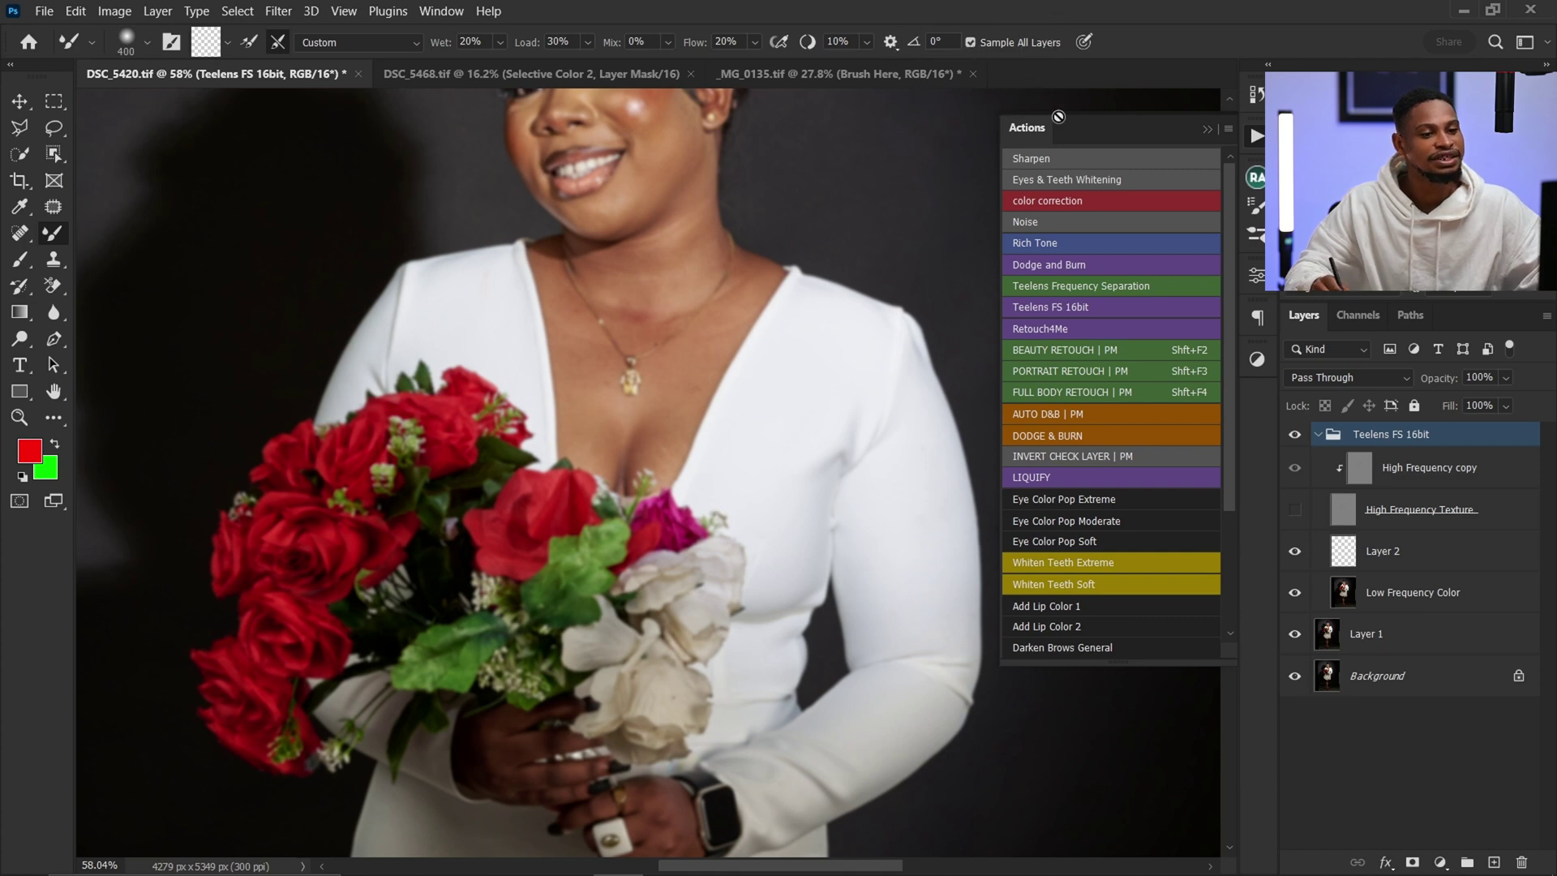
Step: Make Layer 2 active and hide the High Frequency Texture layer to preview smoothed skin
{"action": "left_click", "coordinate": [1338, 547]}
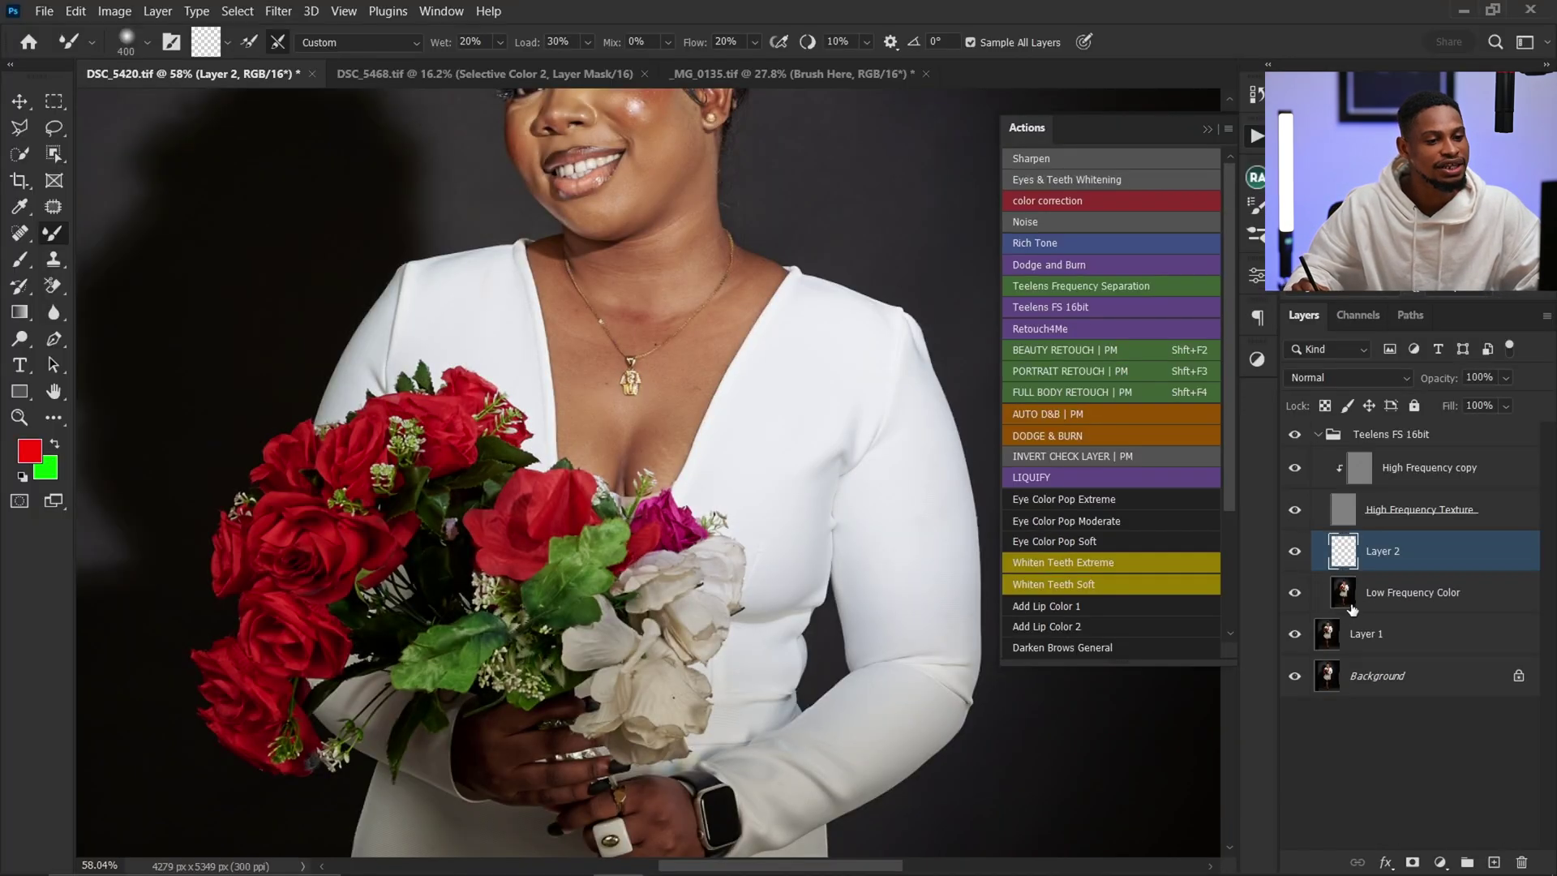
{"action": "left_click", "coordinate": [1338, 598]}
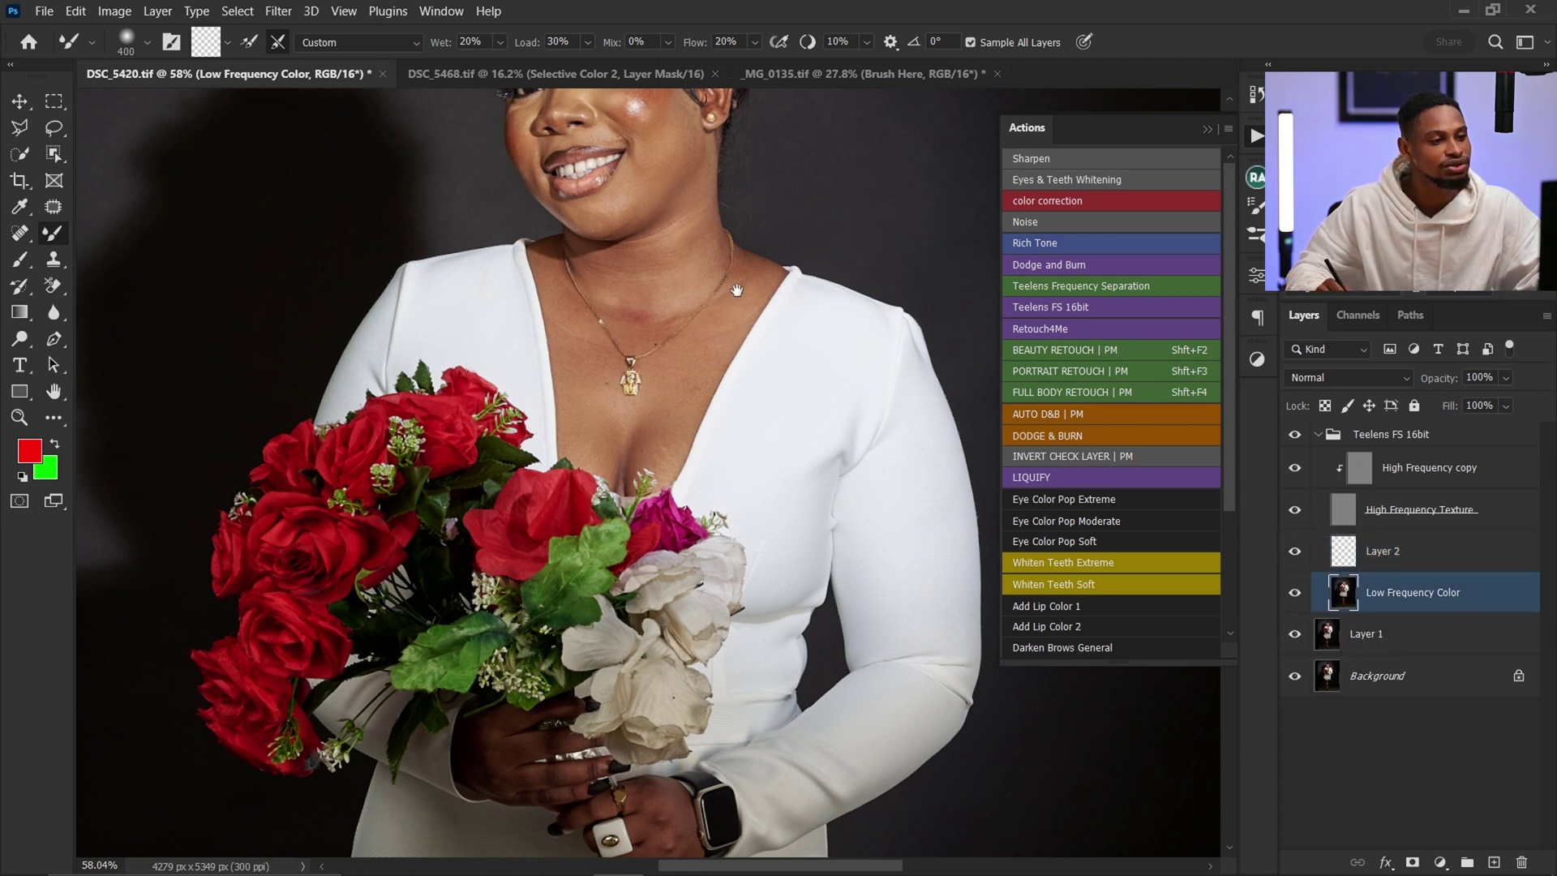
{"action": "left_click_drag", "start_coordinate": [733, 288], "coordinate": [772, 350]}
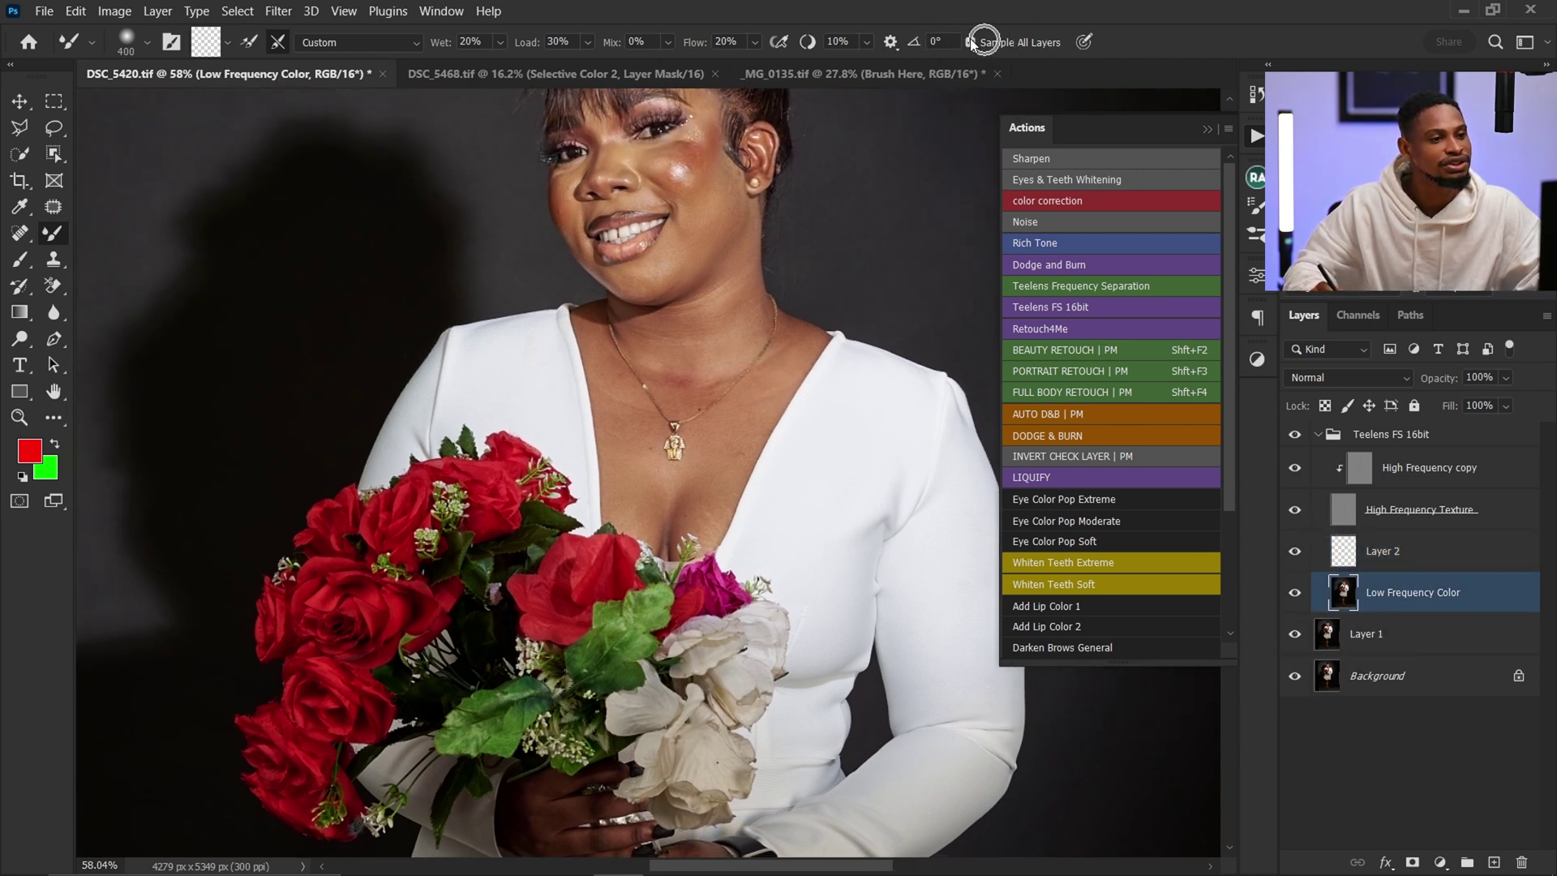
{"action": "key", "text": "ctrl"}
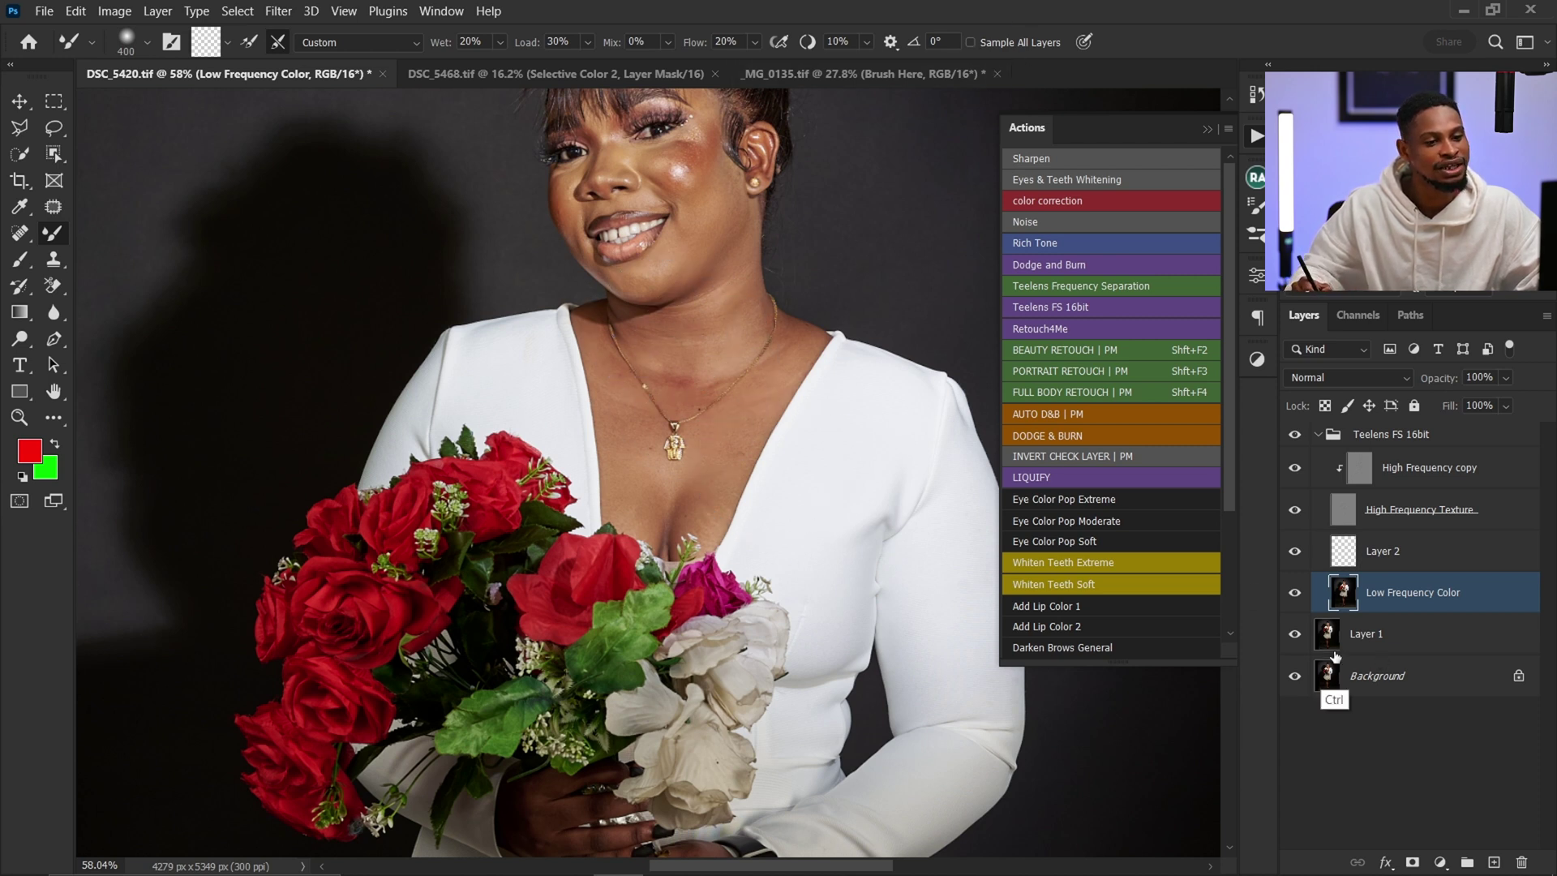
{"action": "left_click", "coordinate": [1343, 550]}
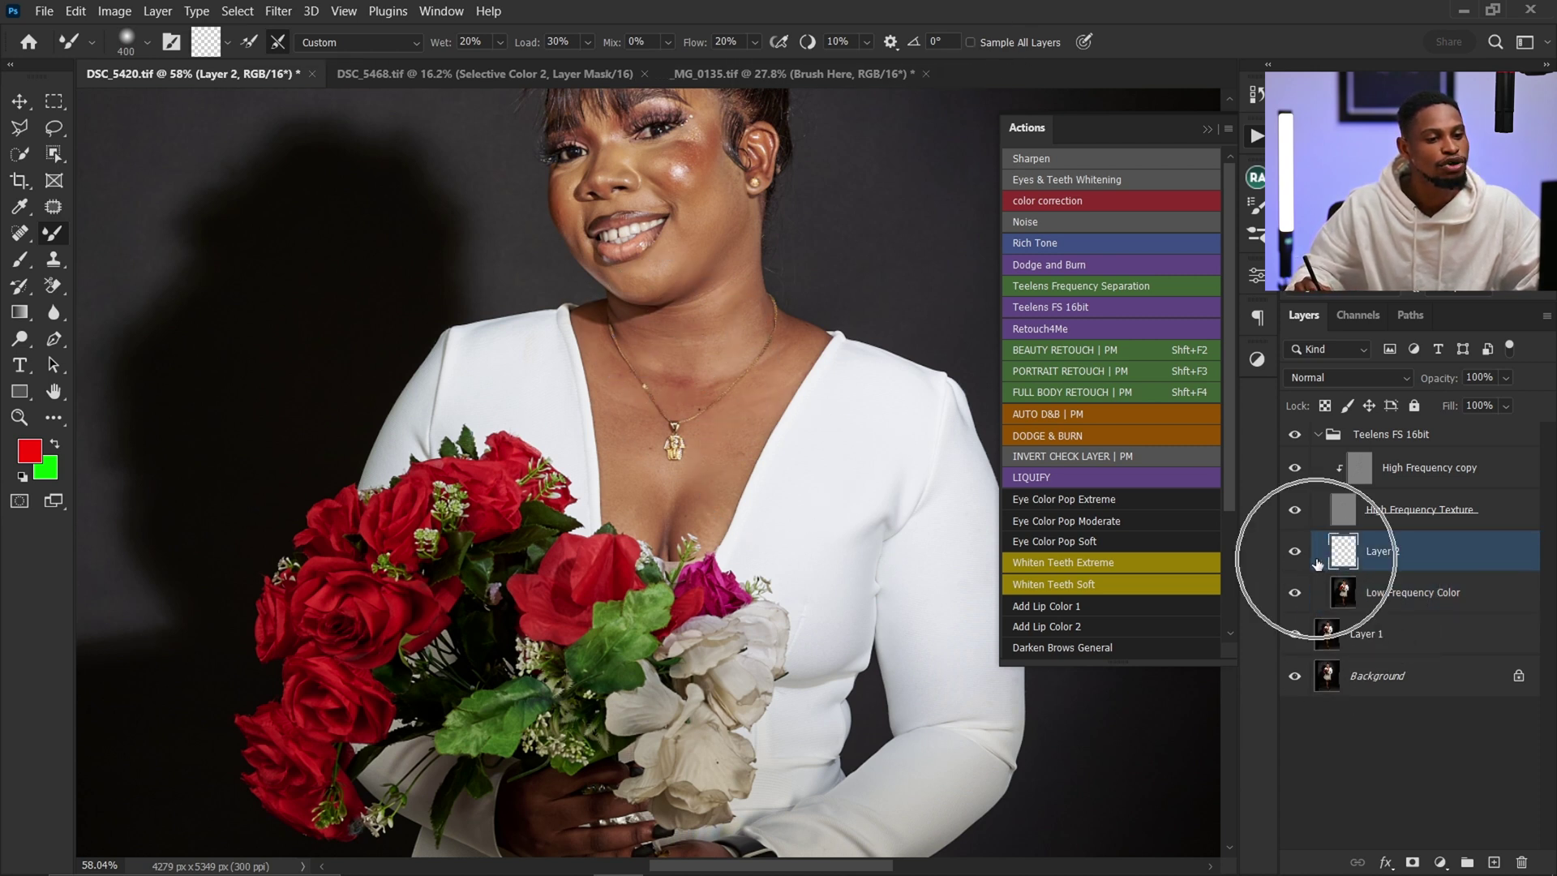
{"action": "left_click", "coordinate": [1296, 553]}
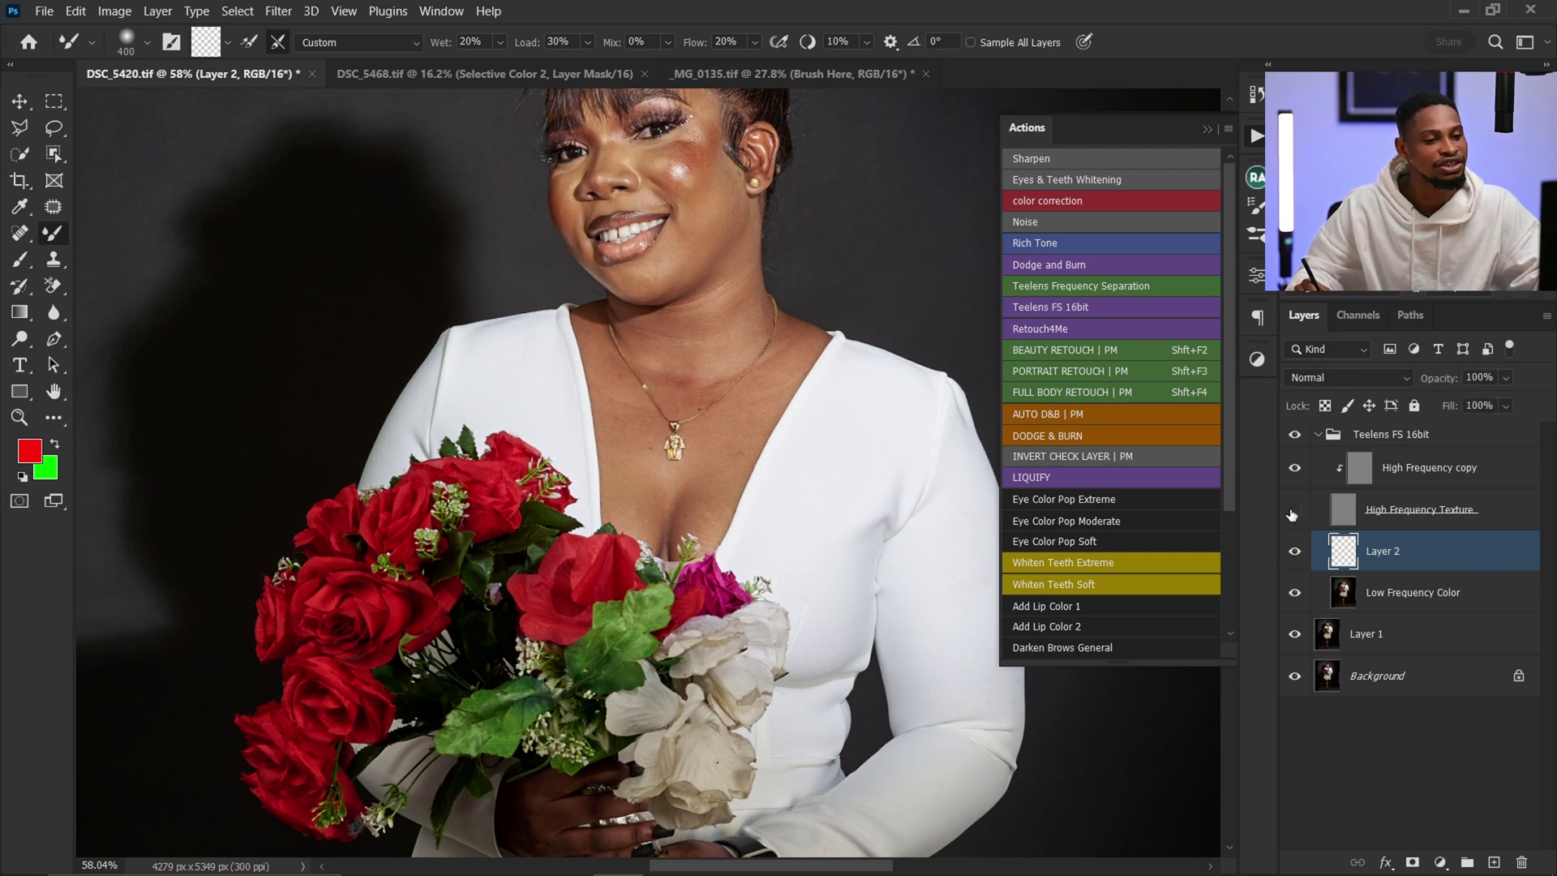
{"action": "left_click", "coordinate": [1293, 511]}
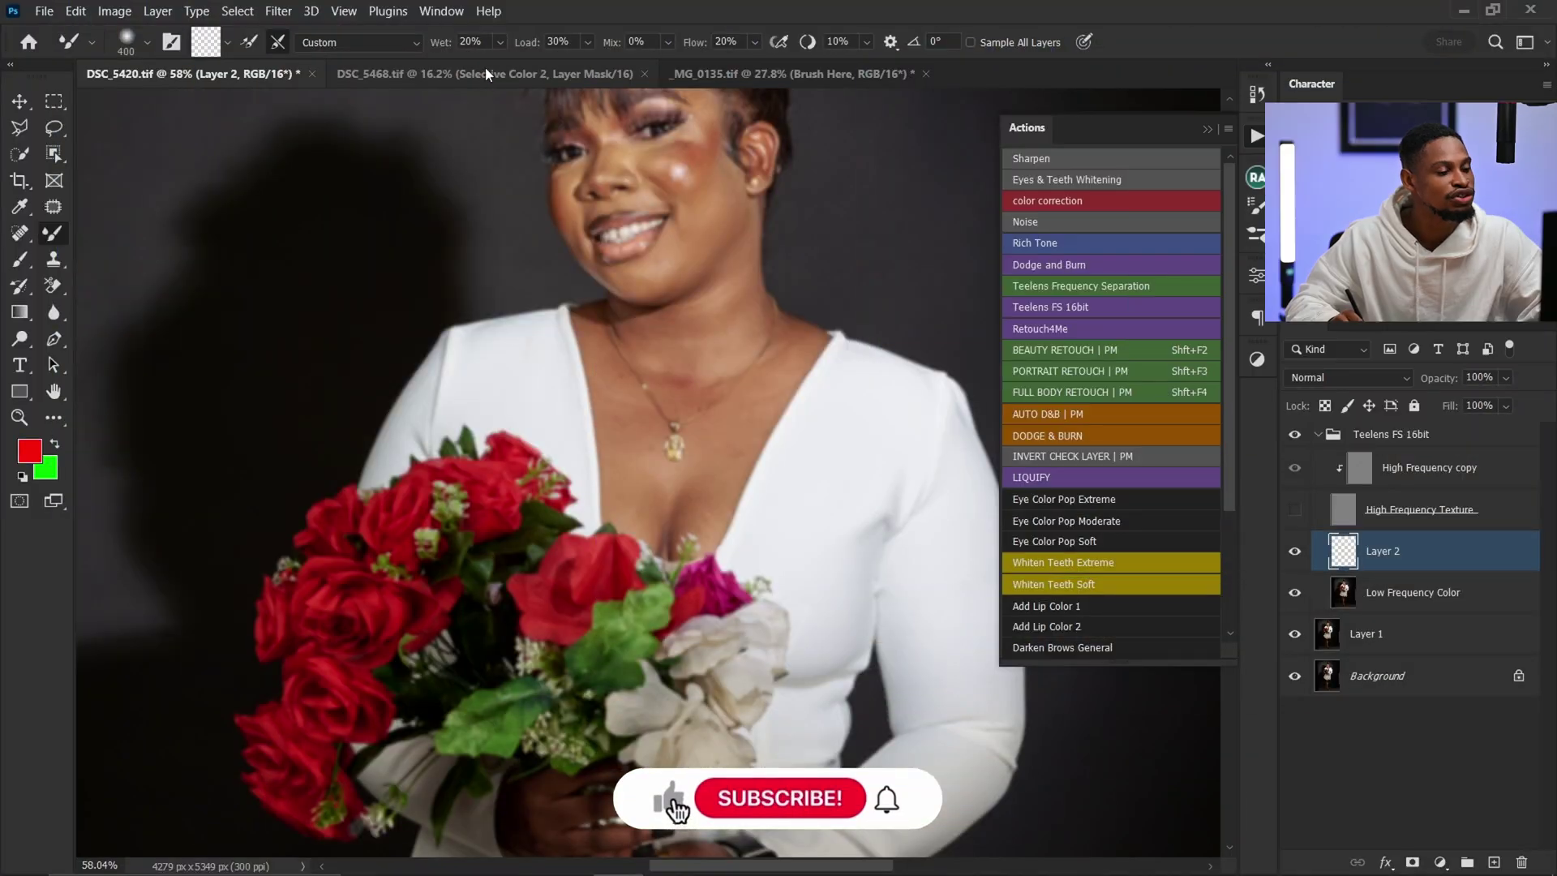
Step: On _MG_0135, run the Teelens FS 16bit action with a 12-pixel Gaussian Blur radius
{"action": "left_click", "coordinate": [487, 74]}
{"action": "left_click", "coordinate": [717, 76]}
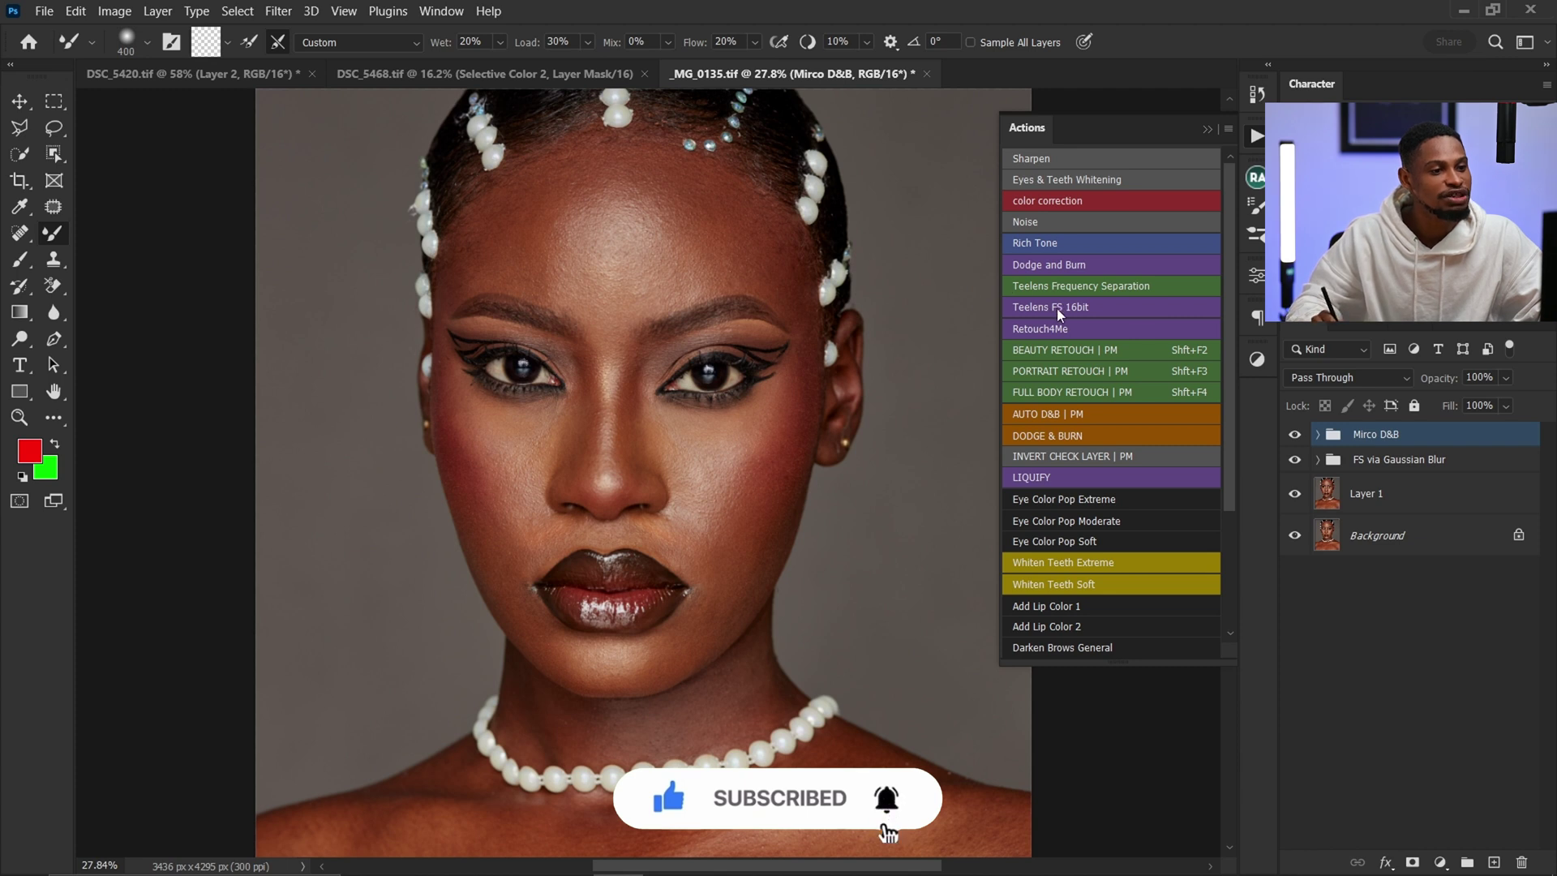
{"action": "left_click", "coordinate": [1058, 308]}
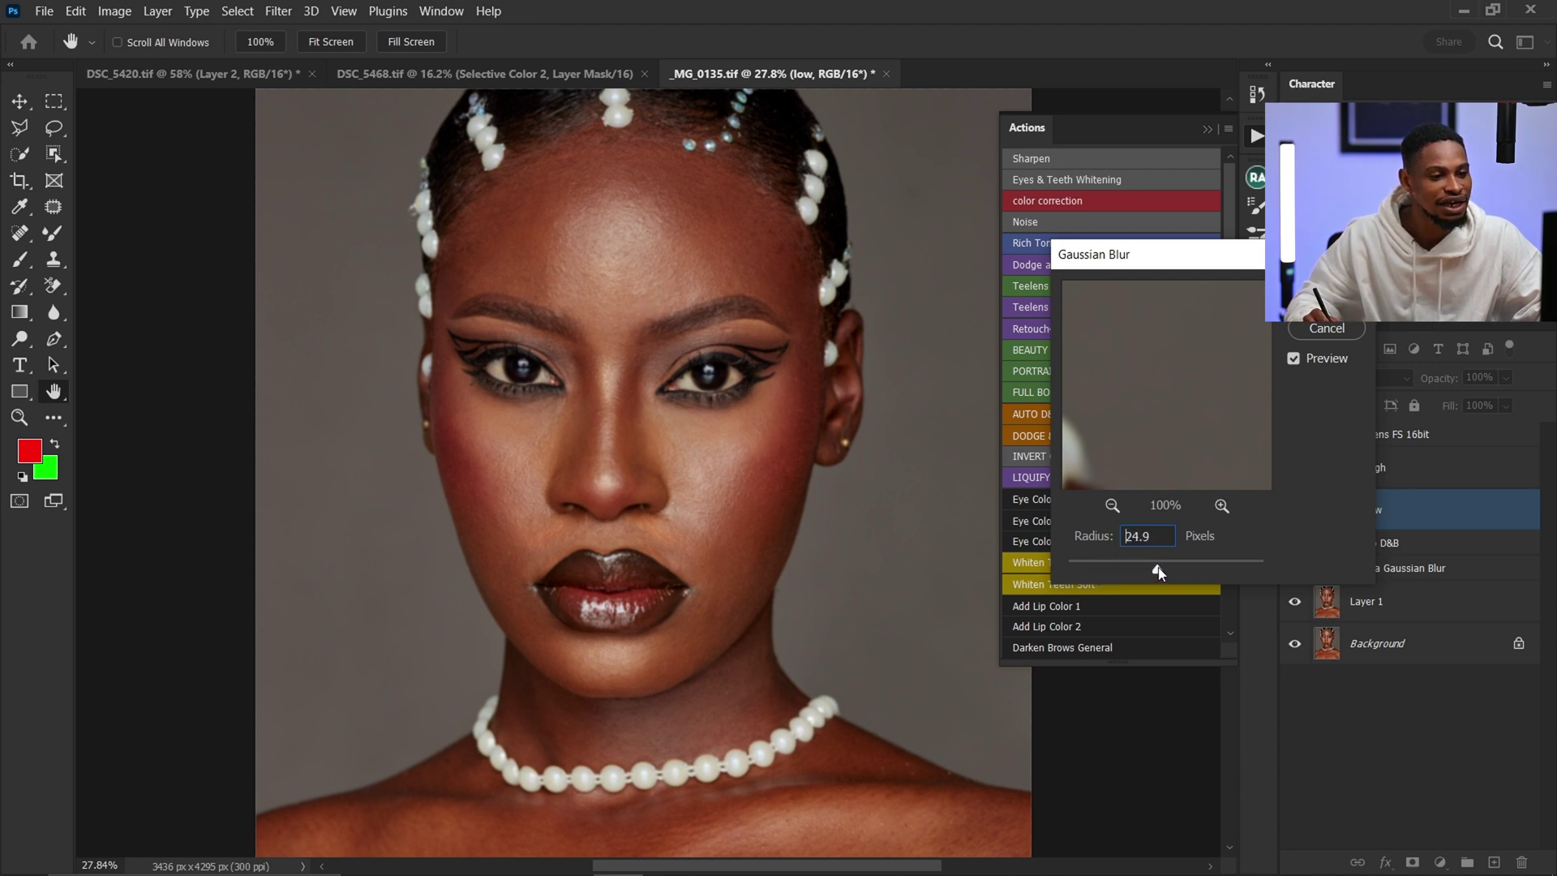
{"action": "left_click_drag", "start_coordinate": [1160, 572], "coordinate": [1139, 568]}
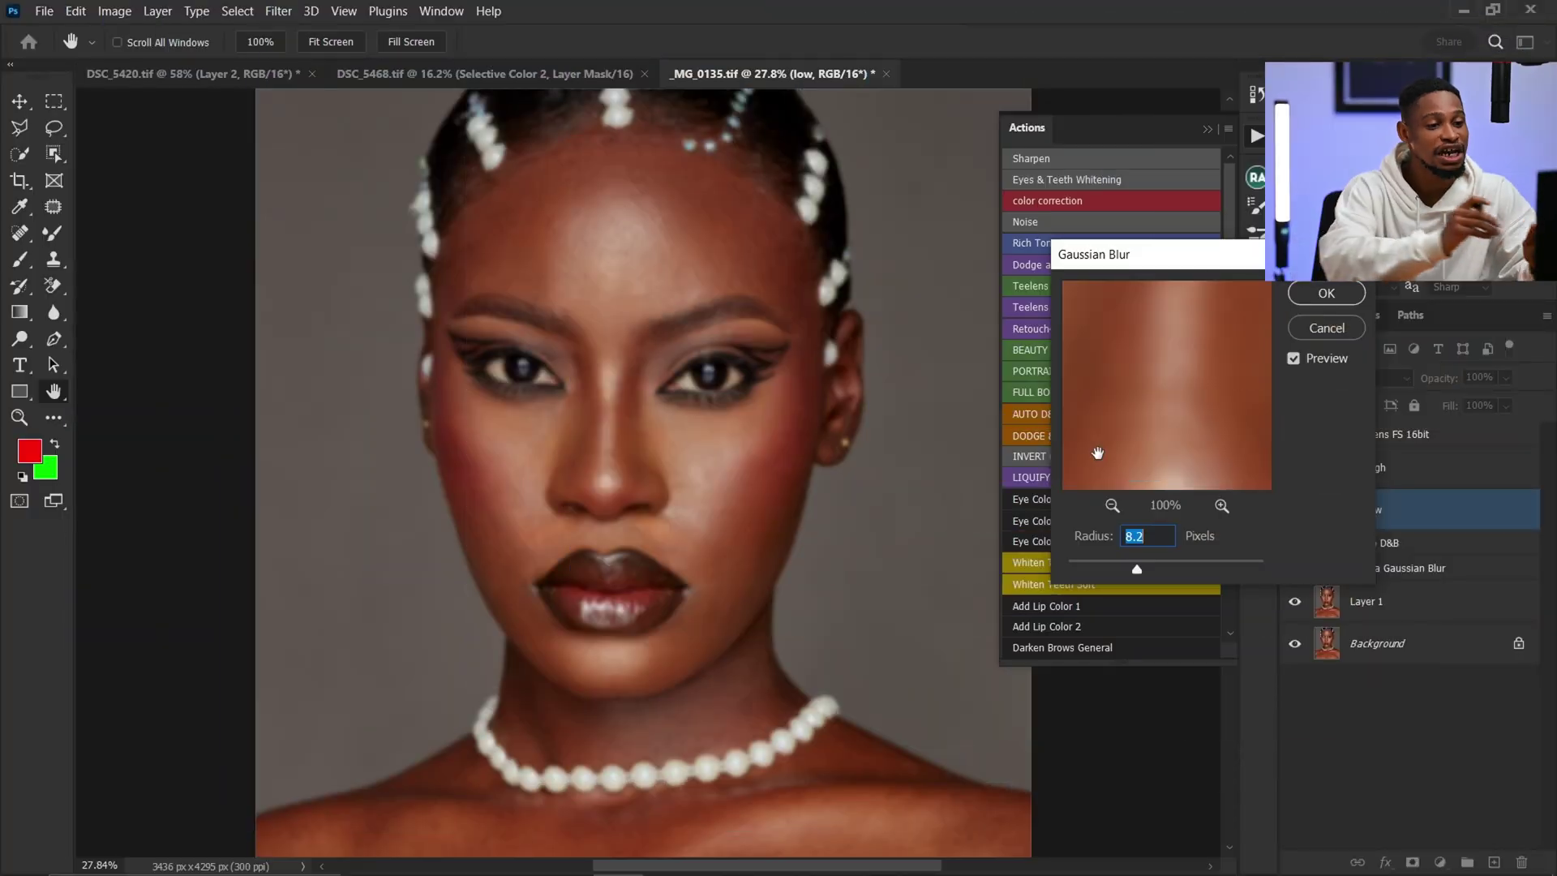
{"action": "type", "text": "2"}
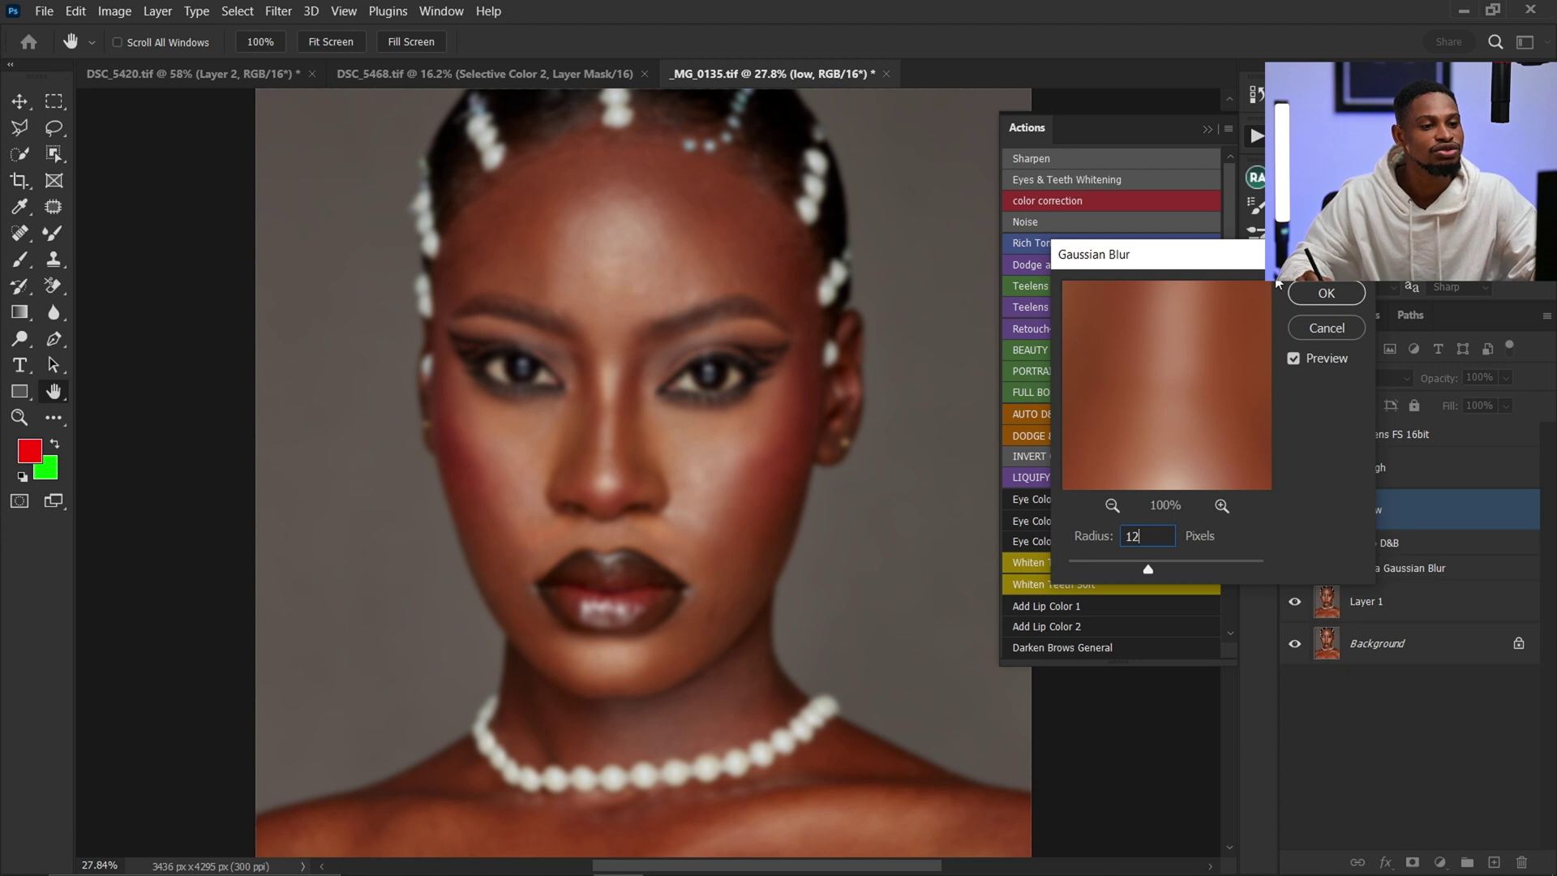
{"action": "left_click", "coordinate": [1330, 293]}
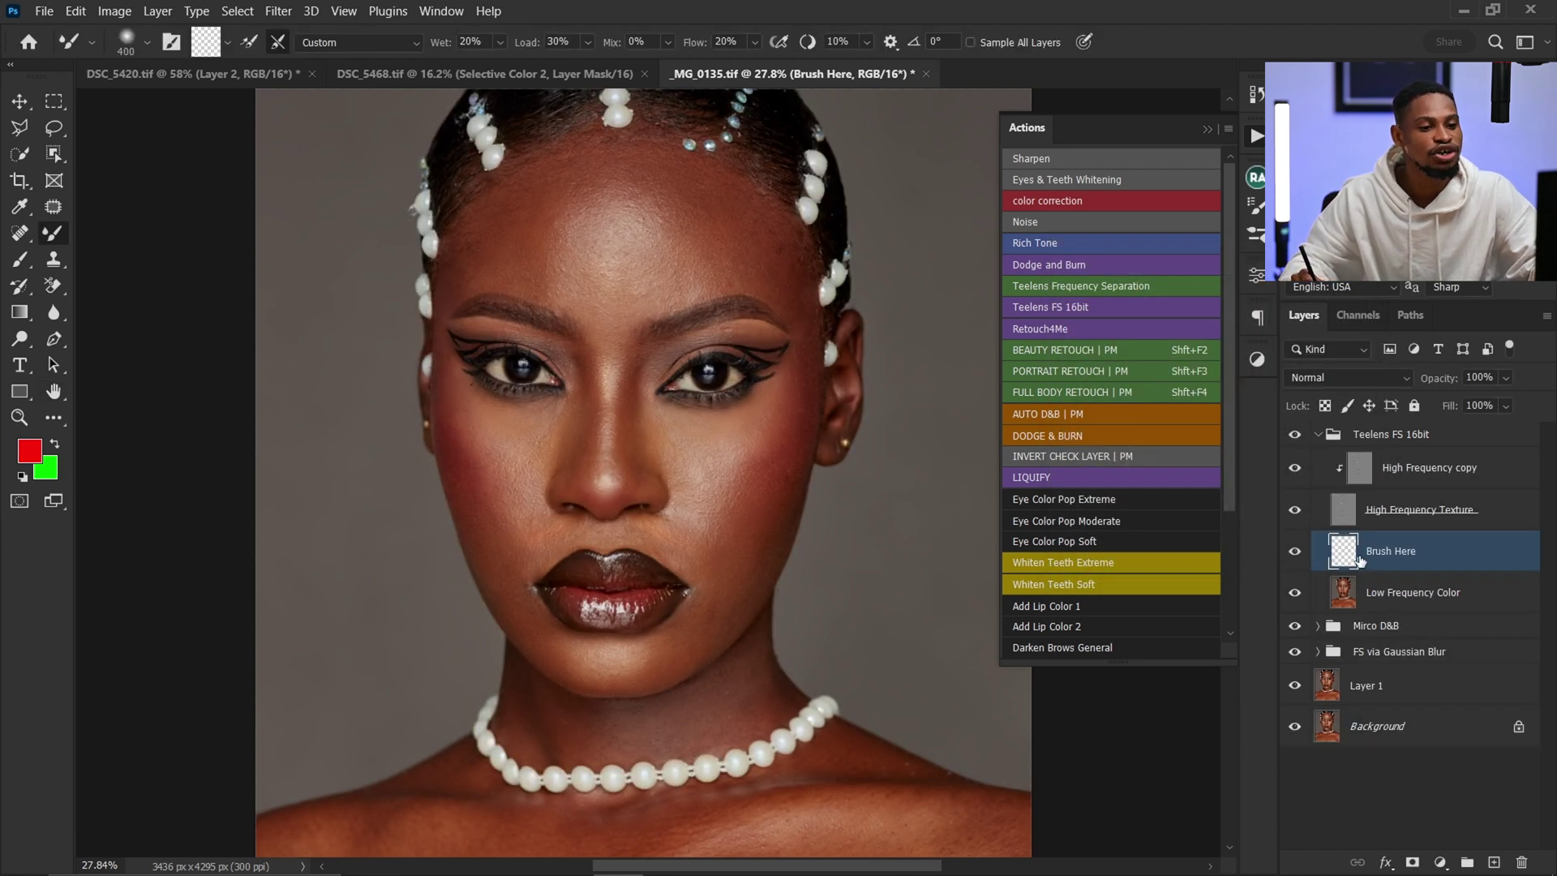
Step: Hide High Frequency Texture, enable Sample All Layers, and zoom in on the forehead
{"action": "left_click", "coordinate": [1295, 512]}
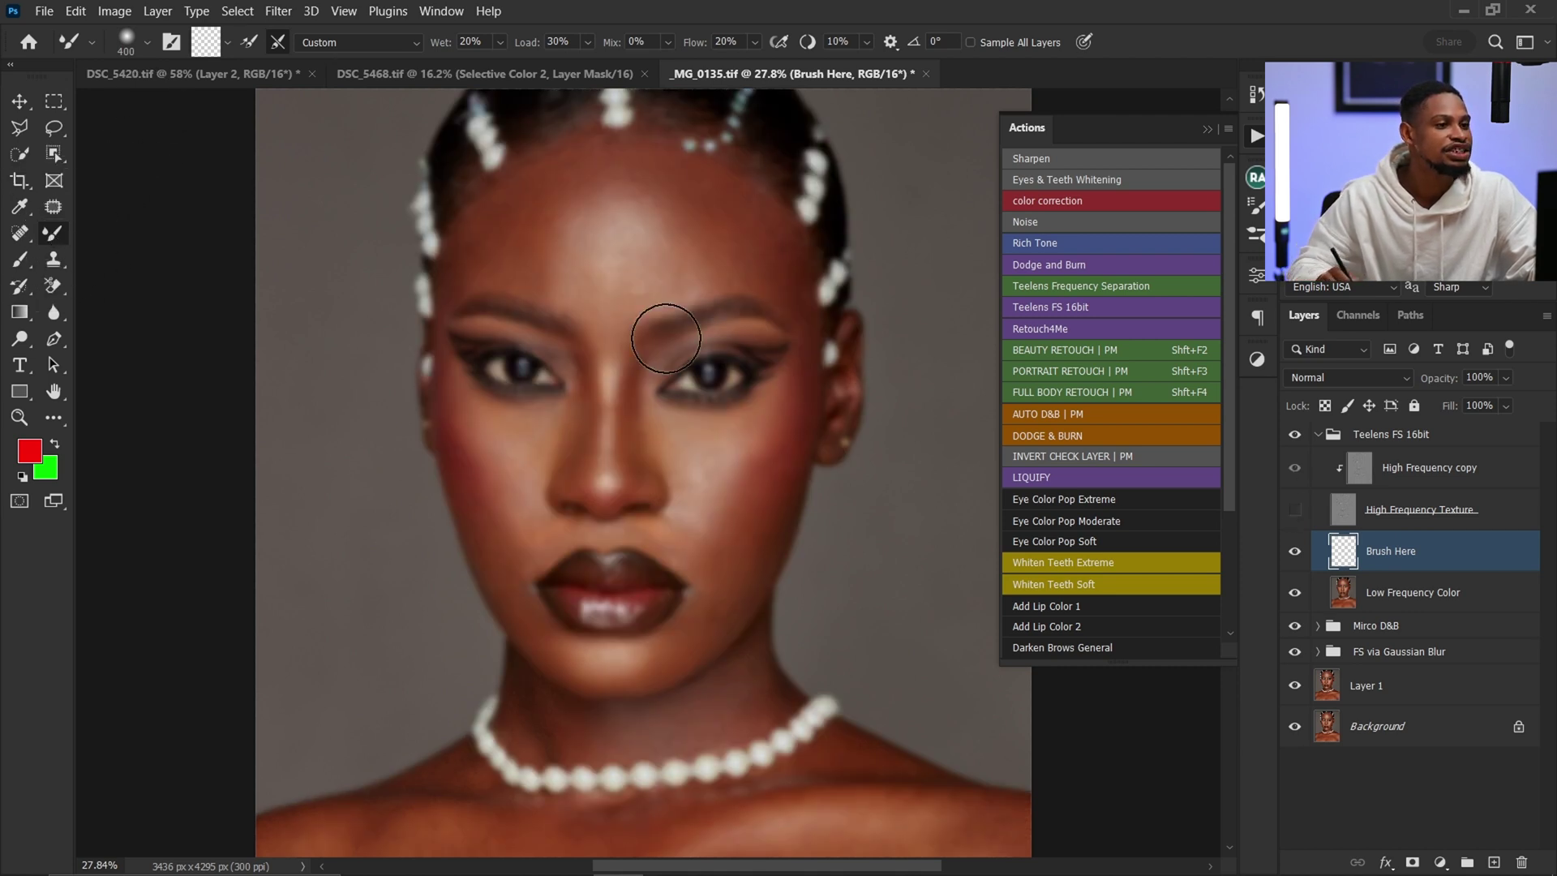
{"action": "key", "text": "ctrl"}
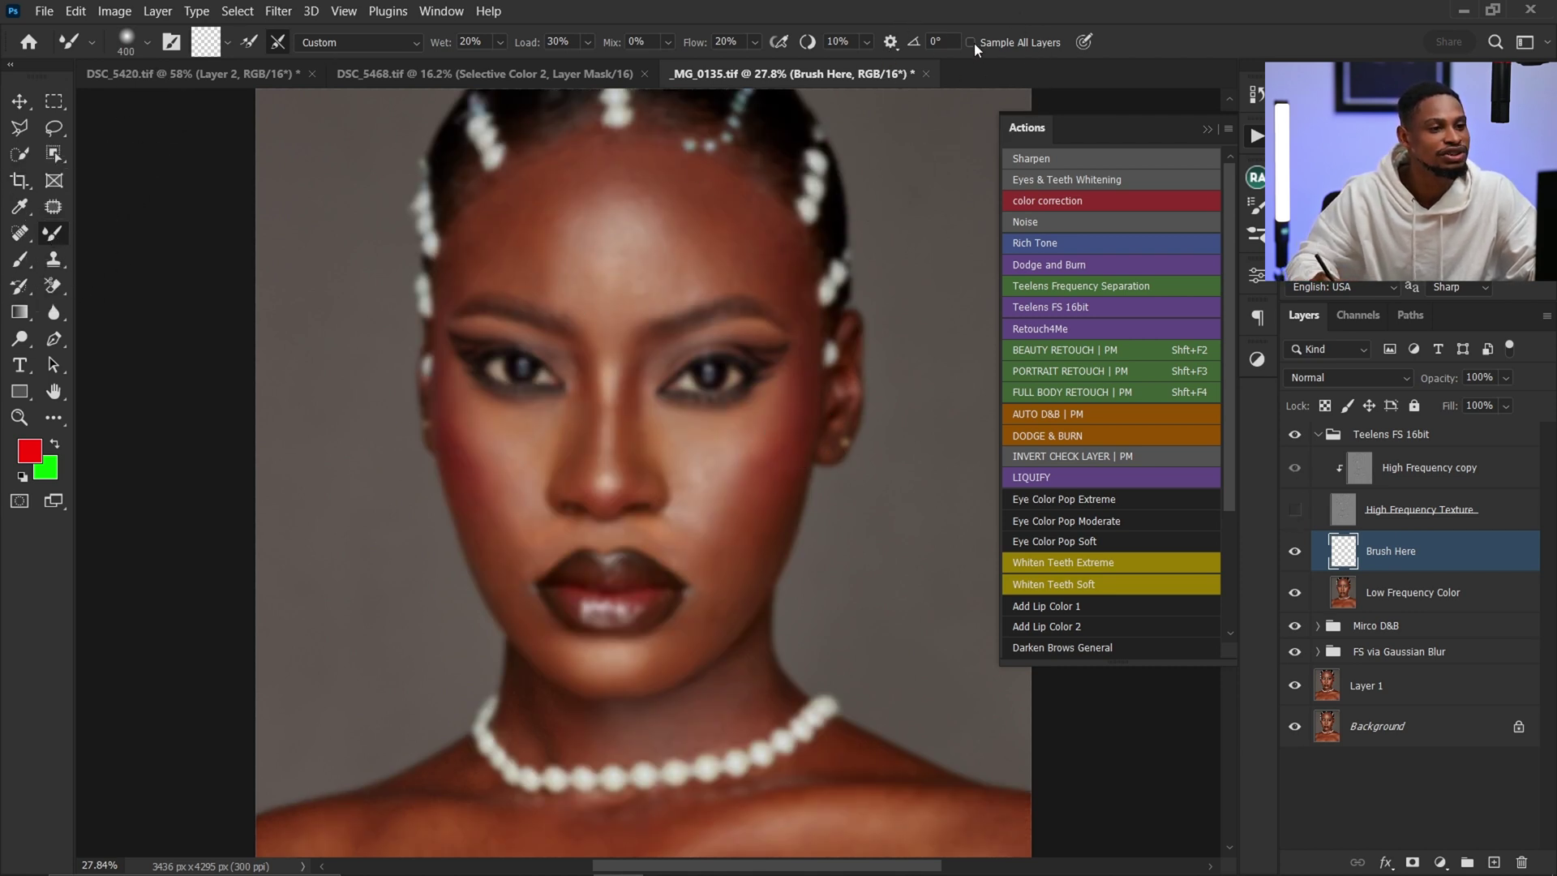
{"action": "left_click", "coordinate": [971, 42]}
{"action": "key", "text": "ctrl+space"}
{"action": "left_click_drag", "start_coordinate": [598, 210], "coordinate": [625, 212]}
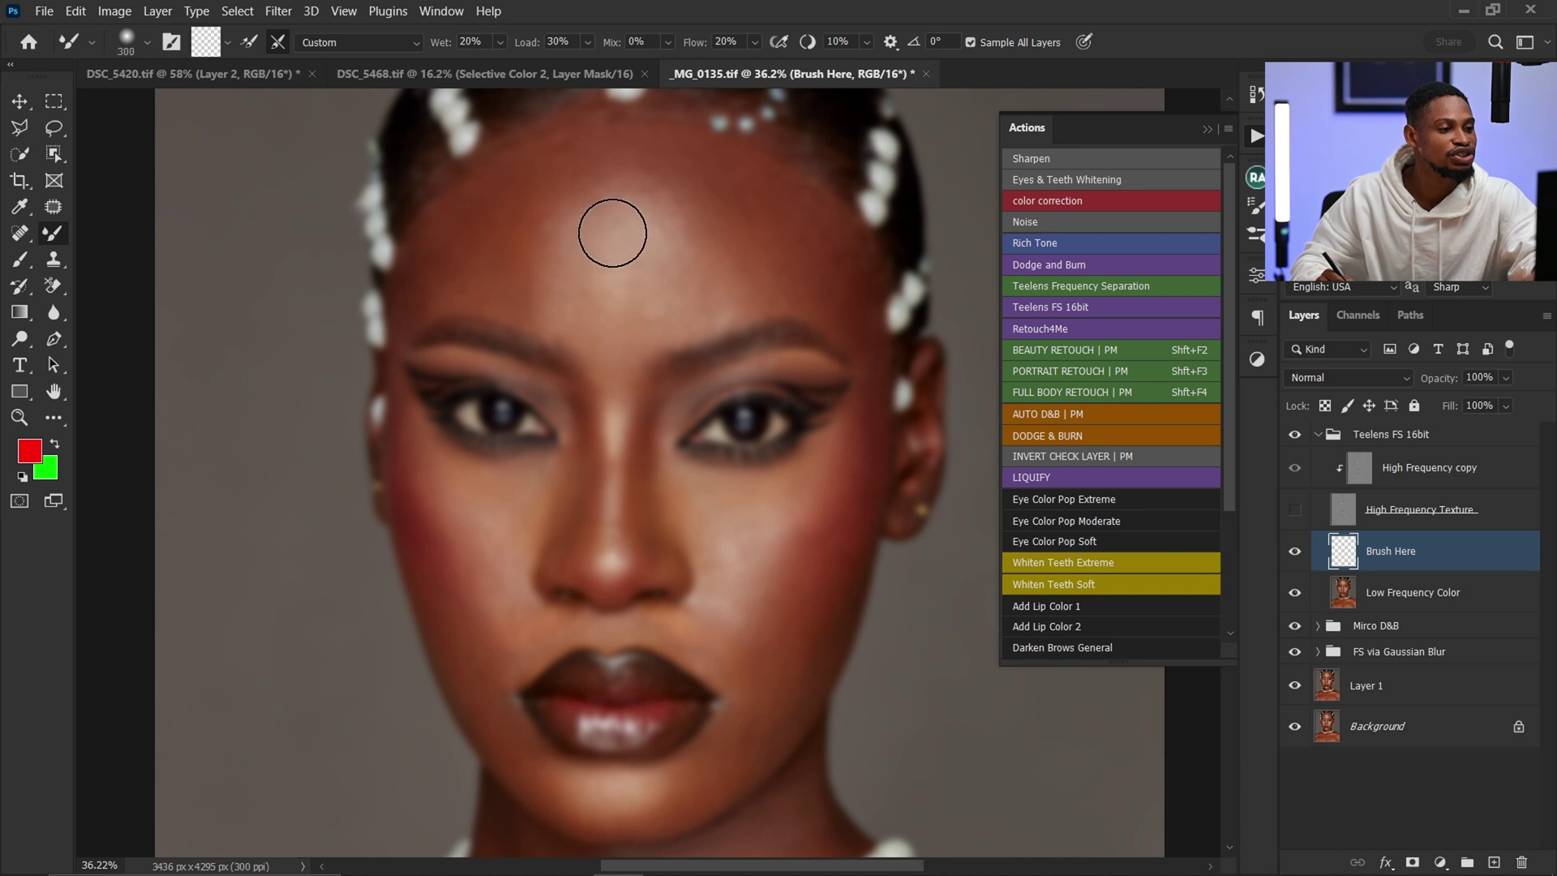
Step: Load the forehead skin tone and blend it across the forehead, brush sized 200–400 px
{"action": "key", "text": "bracketright"}
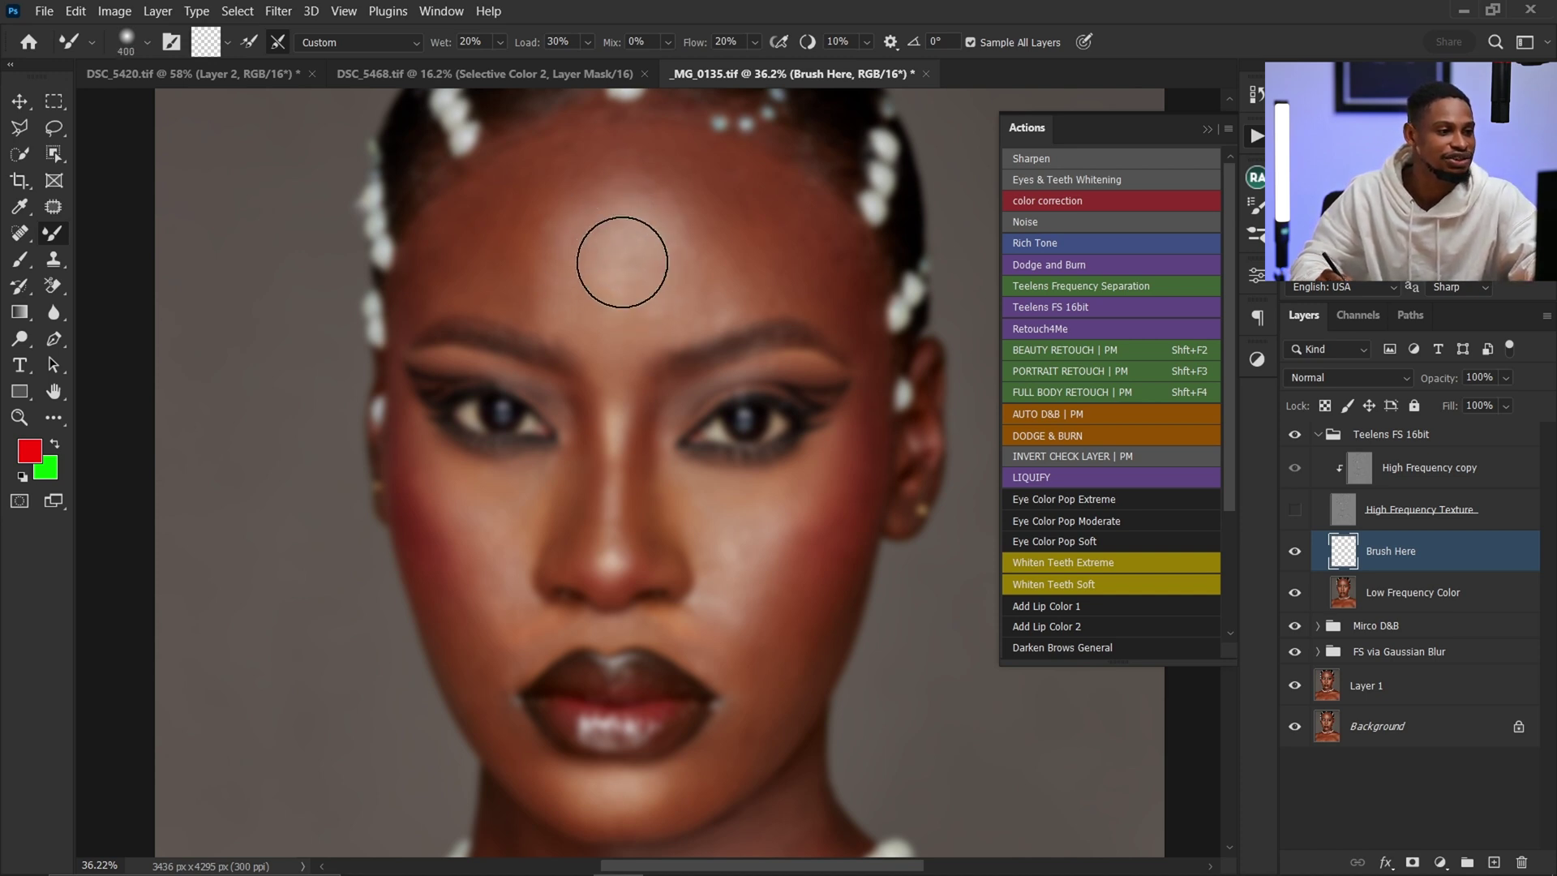
{"action": "left_click", "coordinate": [611, 295], "text": "alt"}
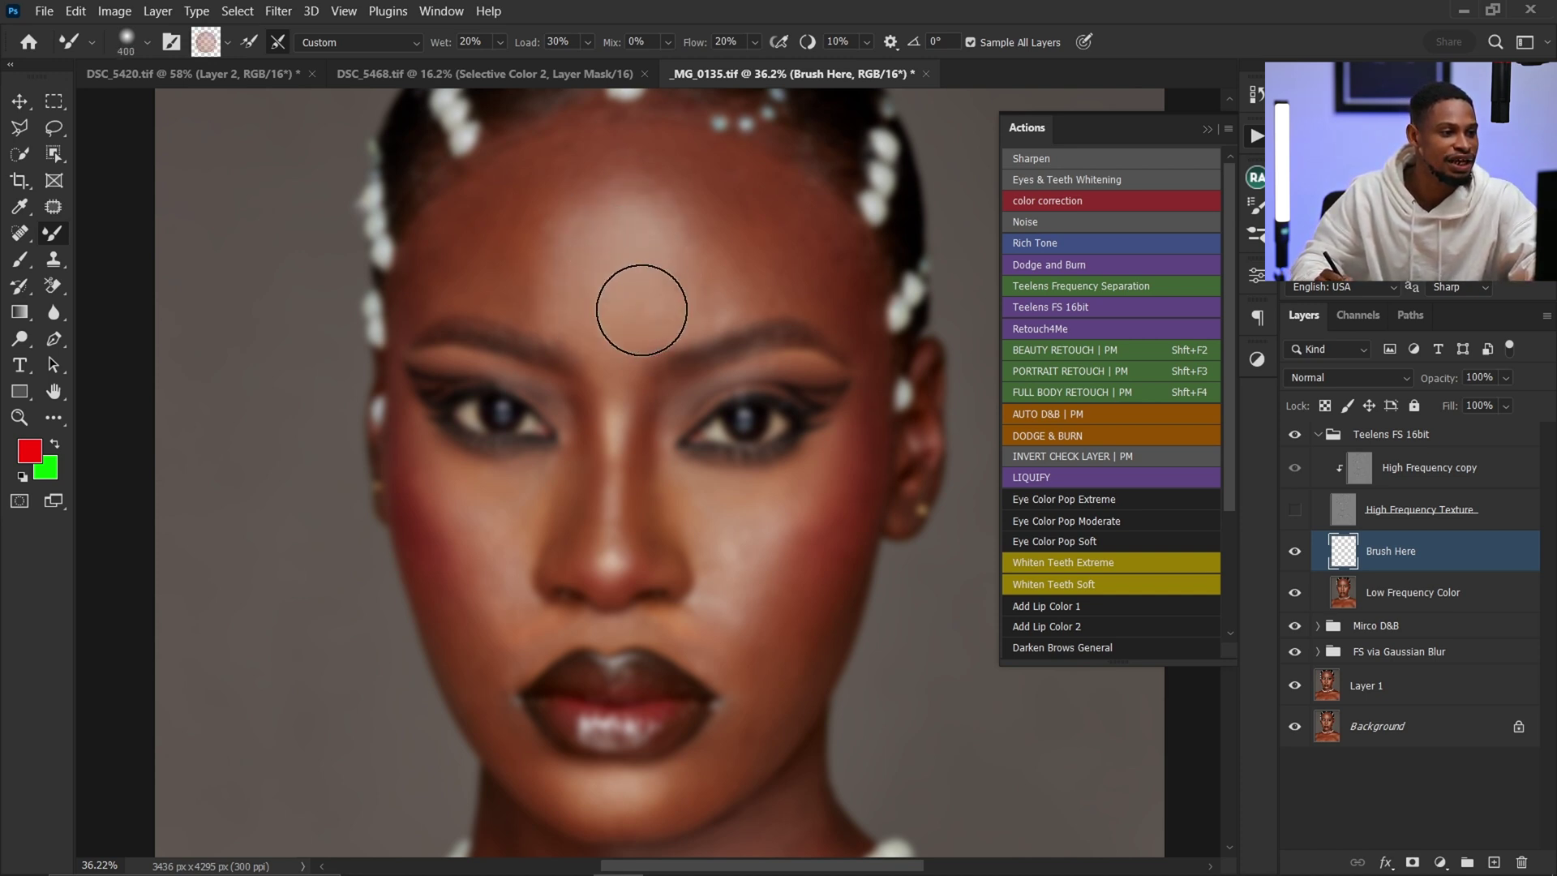
{"action": "key", "text": "bracketleft"}
{"action": "mouse_move", "coordinate": [641, 309]}
{"action": "left_mouse_down"}
{"action": "mouse_move", "coordinate": [658, 237]}
{"action": "mouse_move", "coordinate": [619, 216]}
{"action": "mouse_move", "coordinate": [573, 272]}
{"action": "mouse_move", "coordinate": [598, 227]}
{"action": "mouse_move", "coordinate": [620, 225]}
{"action": "mouse_move", "coordinate": [651, 287]}
{"action": "mouse_move", "coordinate": [595, 228]}
{"action": "mouse_move", "coordinate": [656, 276]}
{"action": "mouse_move", "coordinate": [614, 301]}
{"action": "mouse_move", "coordinate": [653, 272]}
{"action": "mouse_move", "coordinate": [586, 244]}
{"action": "left_mouse_up"}
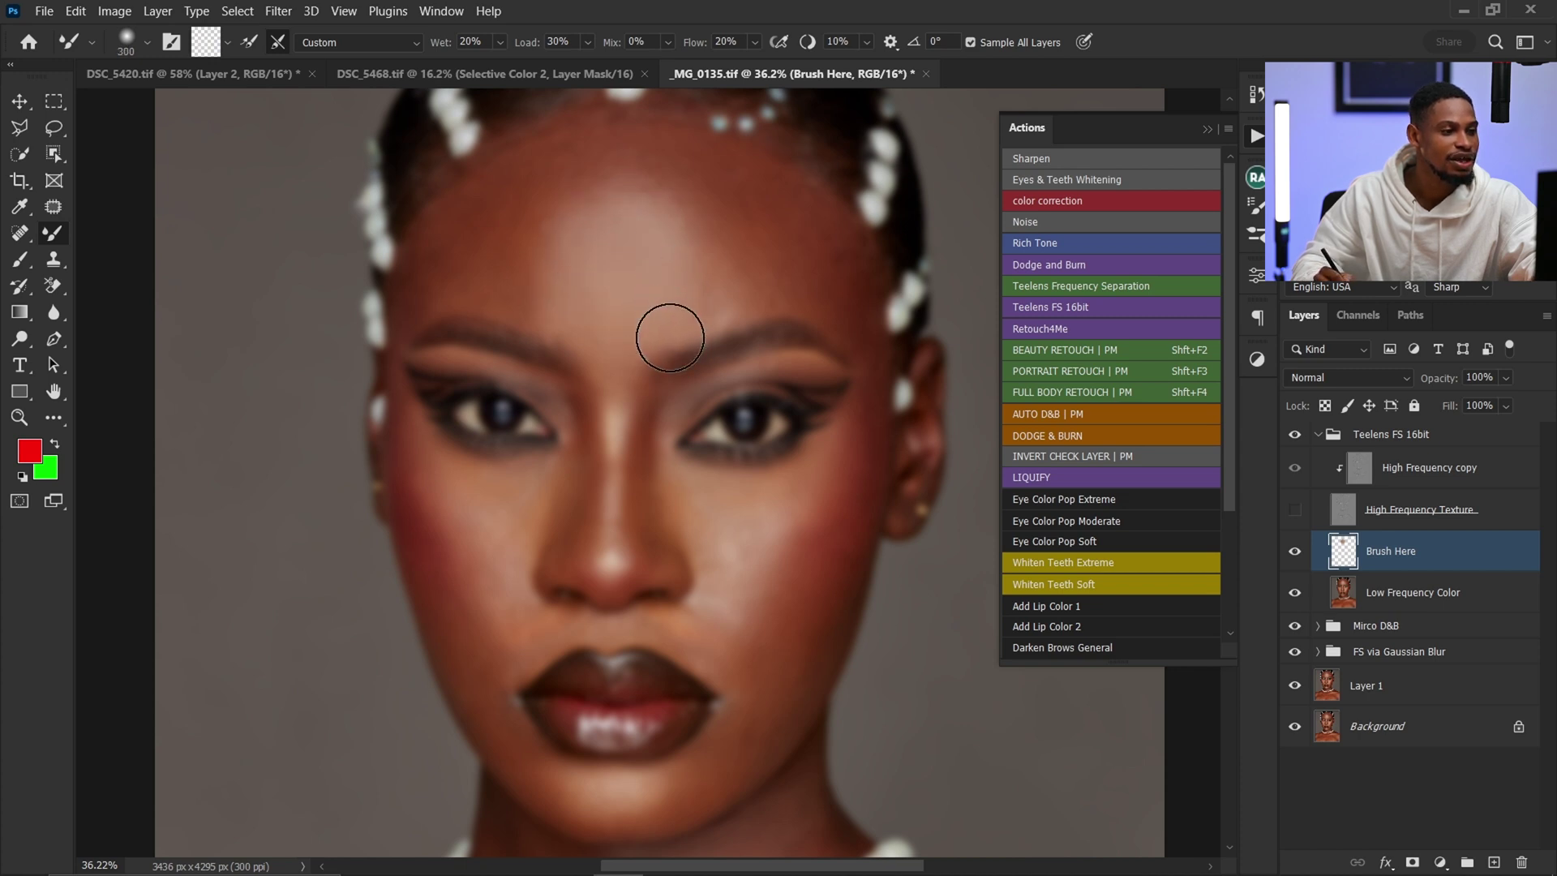
{"action": "key", "text": "bracketleft"}
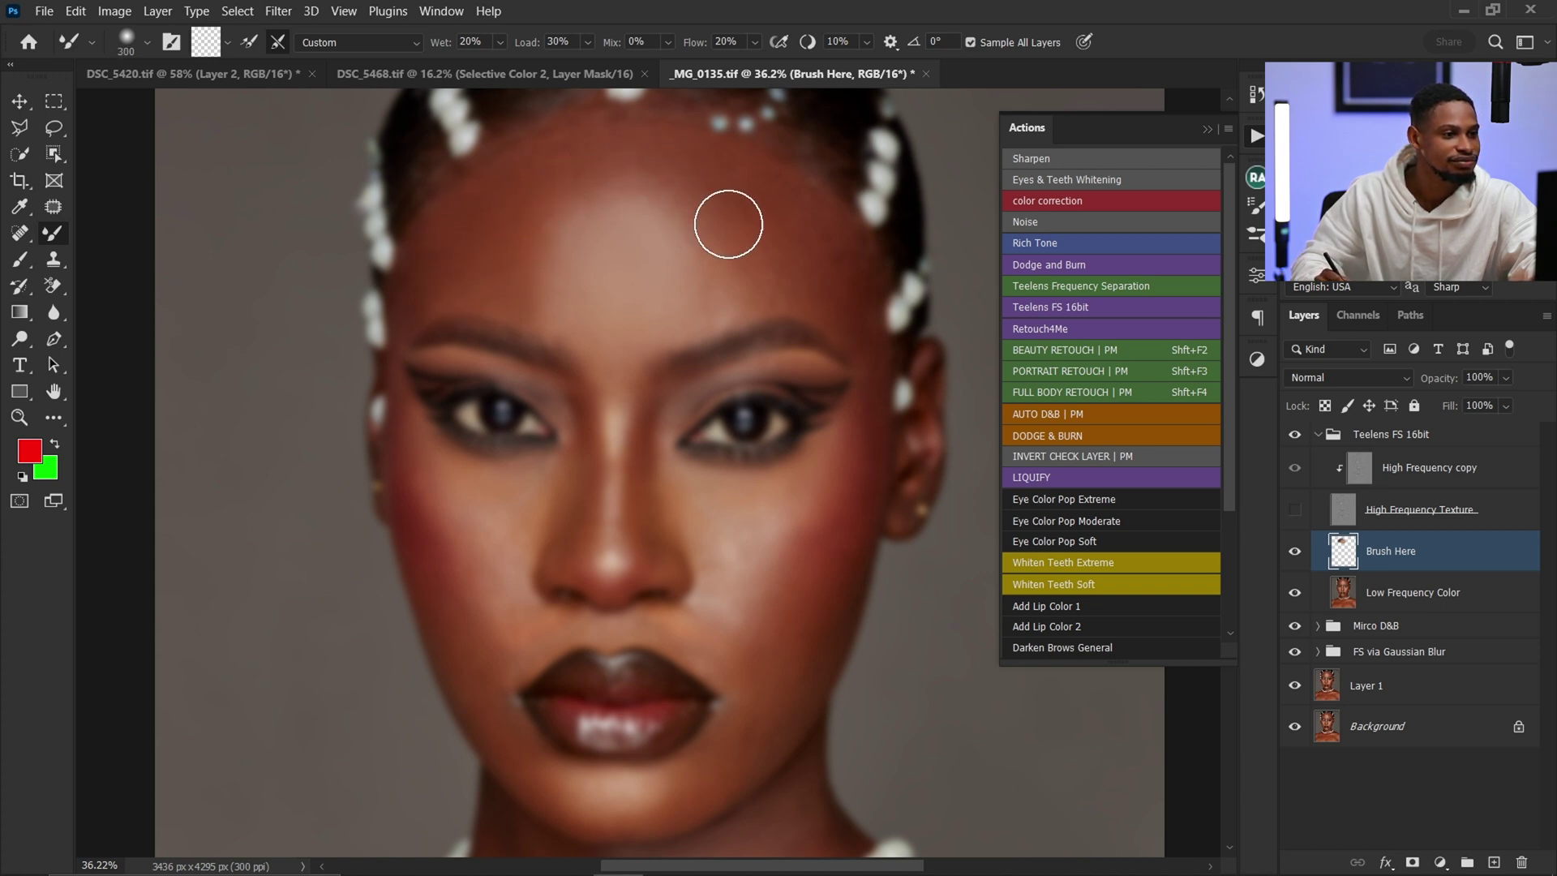
{"action": "key", "text": "bracketright"}
{"action": "key", "text": "bracketleft"}
{"action": "key", "text": "bracketleft"}
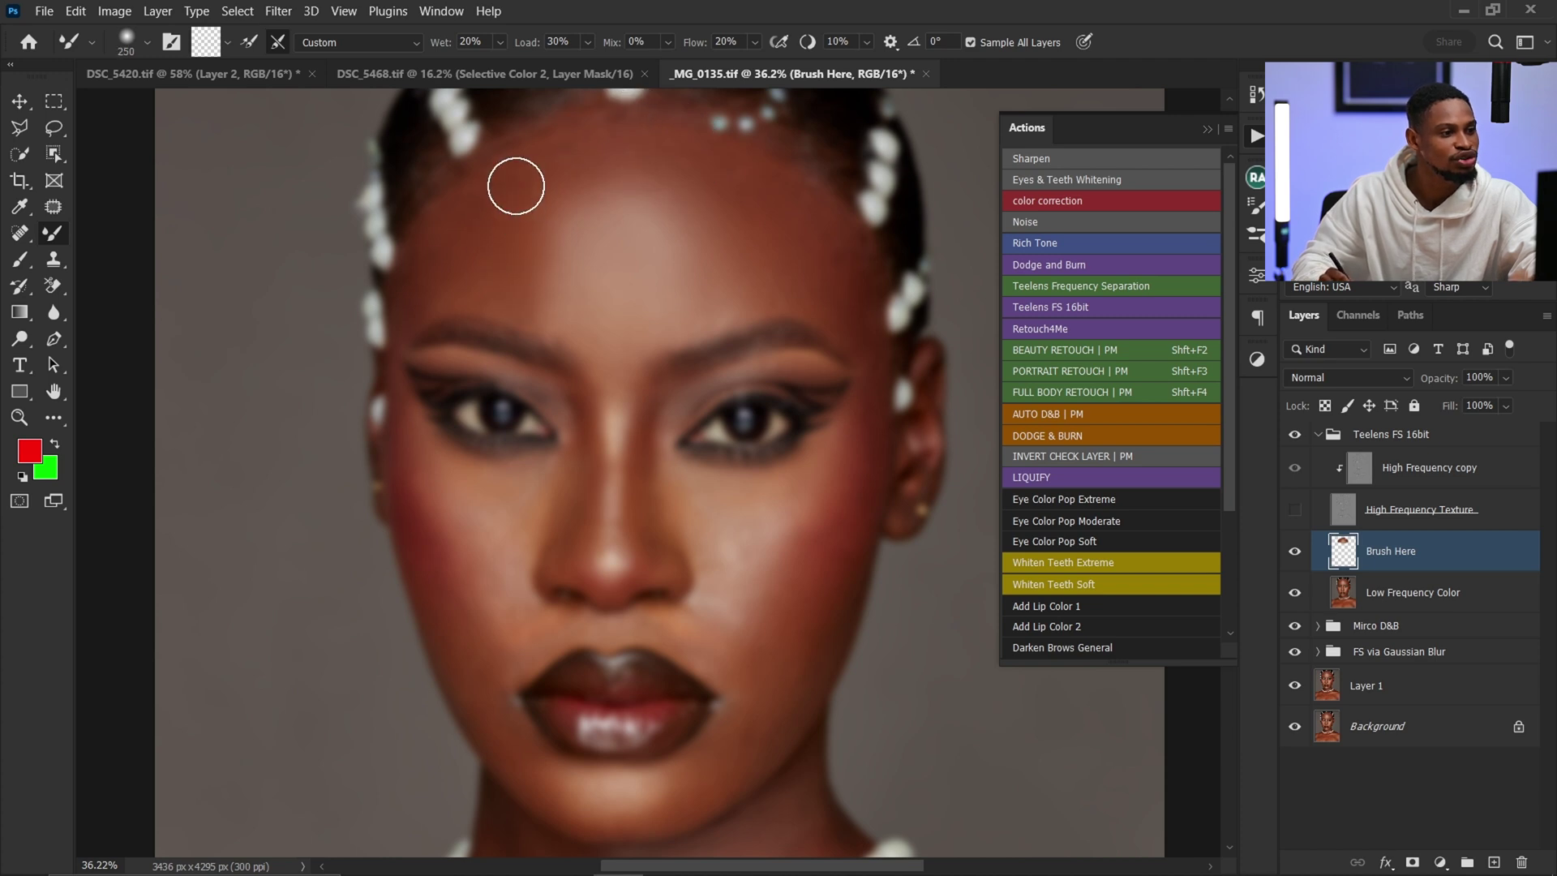
Step: Toggle the High Frequency Texture and Brush Here layers to compare the retouch
{"action": "left_click", "coordinate": [1297, 508]}
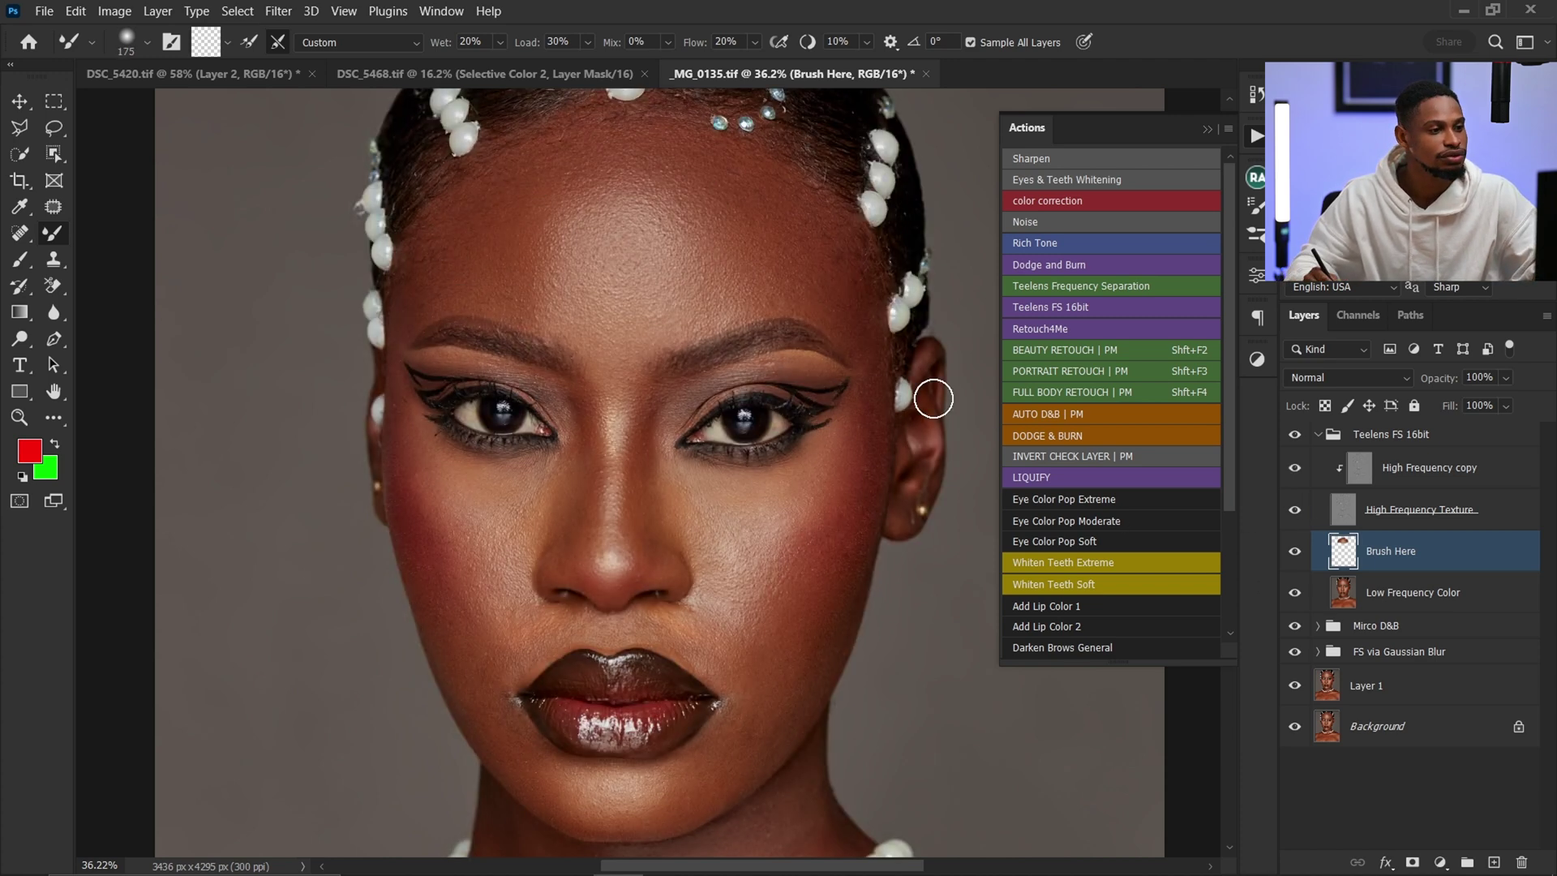
{"action": "left_click", "coordinate": [1295, 556]}
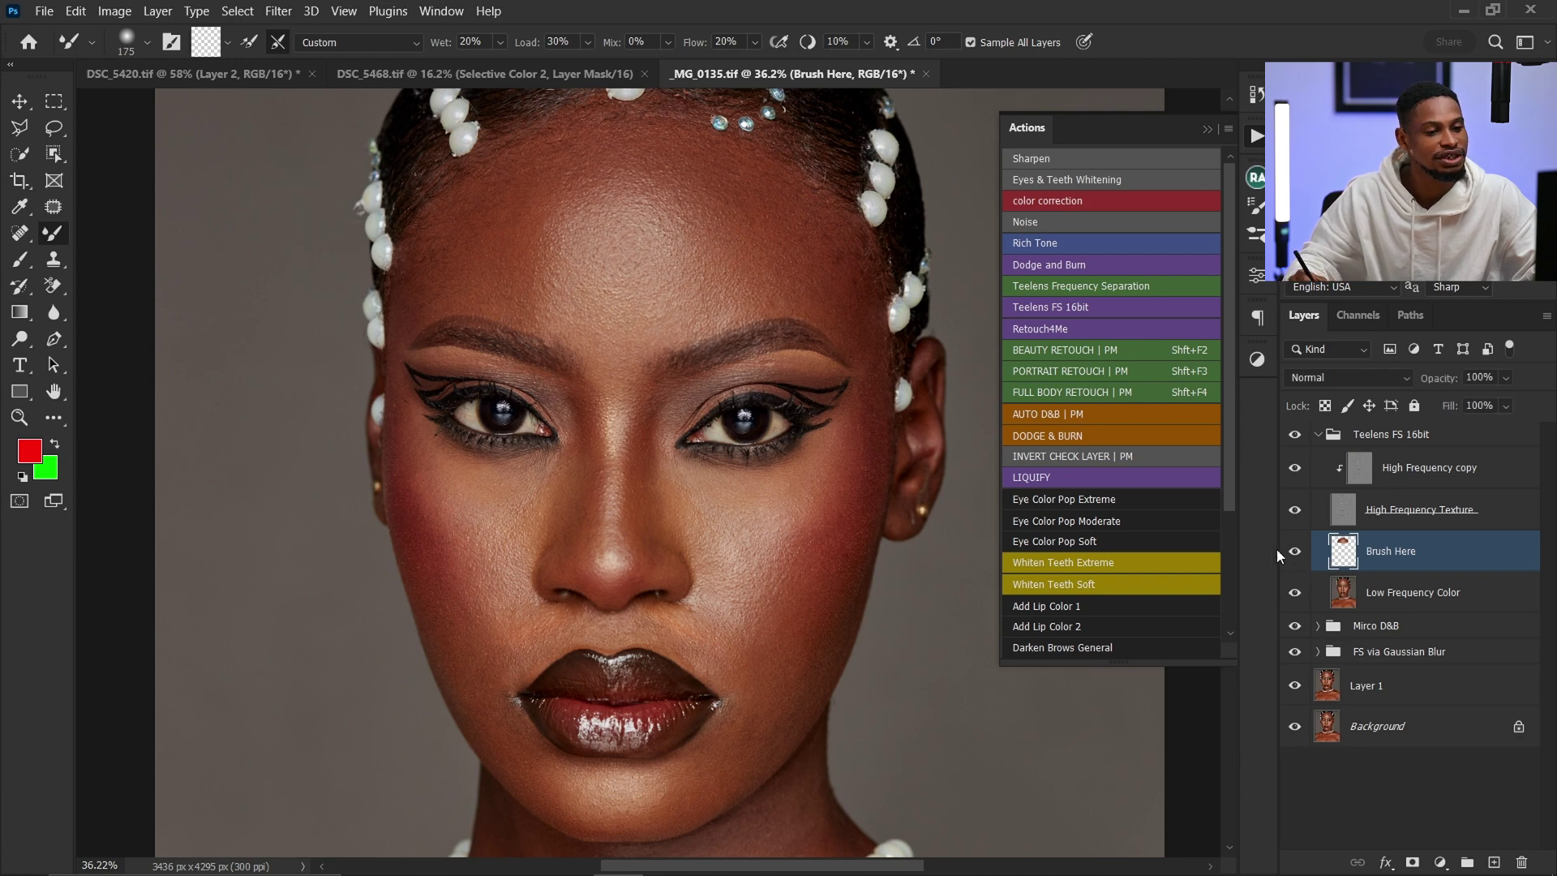
{"action": "left_click", "coordinate": [1297, 515]}
{"action": "left_click", "coordinate": [1297, 523]}
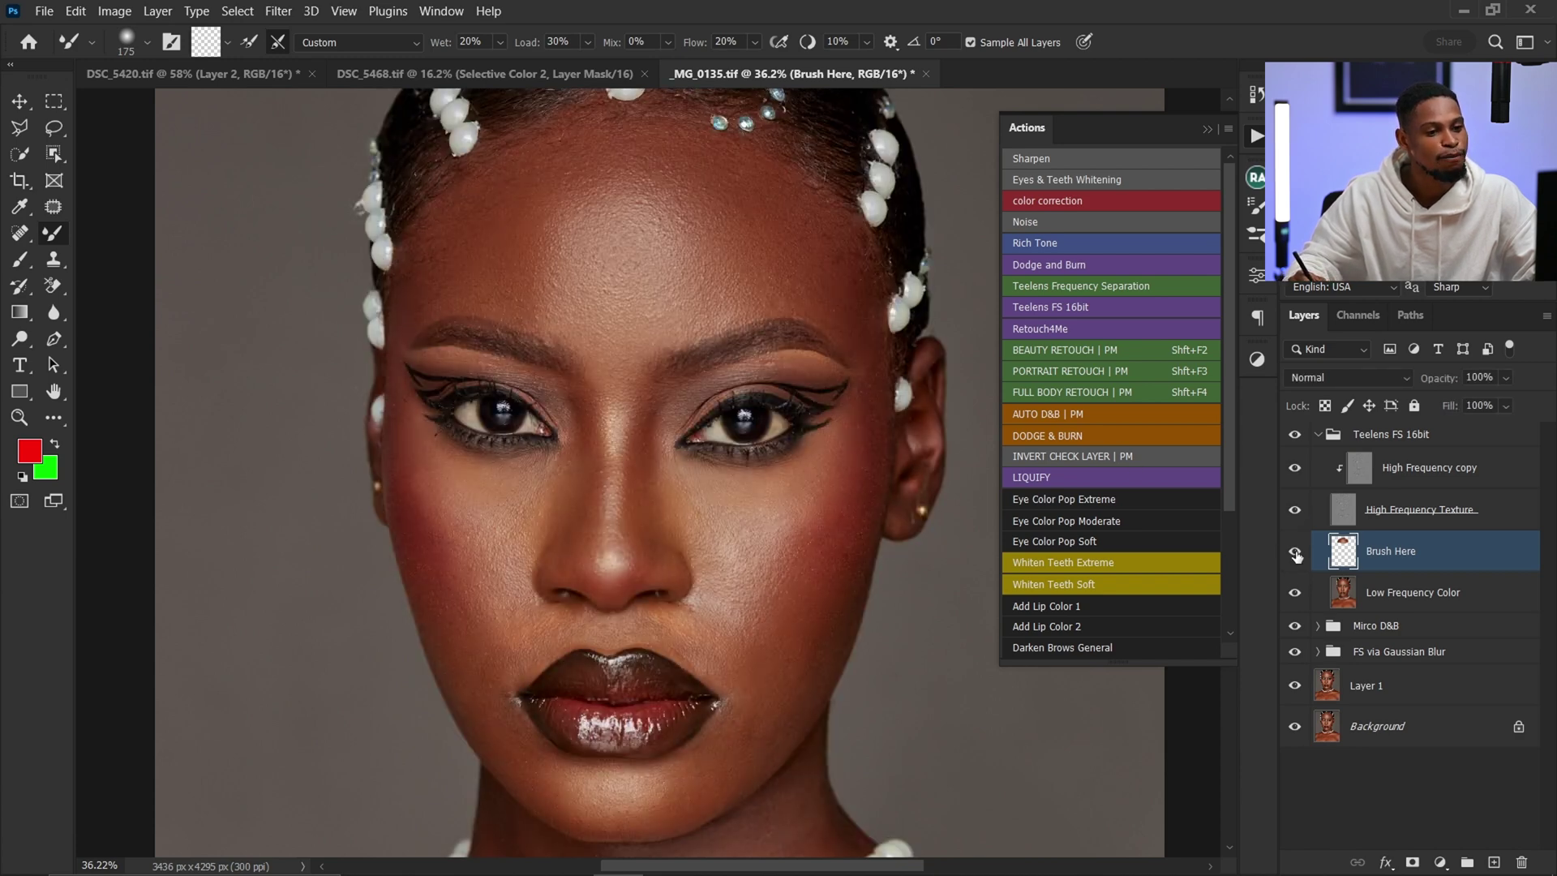
{"action": "left_click", "coordinate": [1295, 556]}
{"action": "left_click", "coordinate": [1295, 557]}
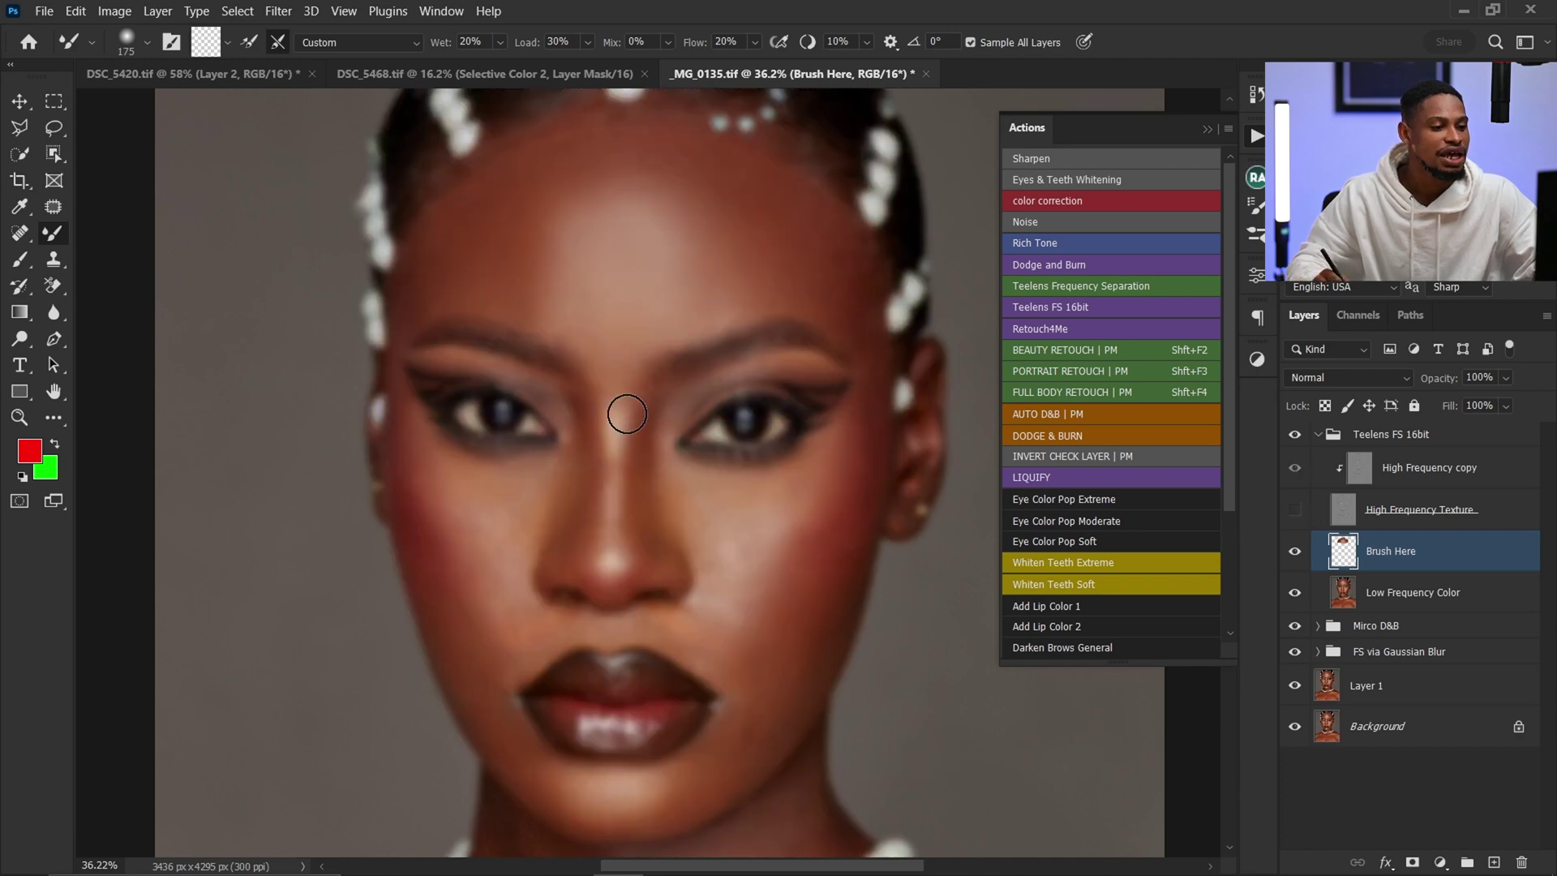
Step: Resize the brush to 500 px, show the texture, and hide Brush Here to compare cheeks
{"action": "key", "text": "bracketright"}
{"action": "key", "text": "bracketright"}
{"action": "key", "text": "bracketright"}
{"action": "key", "text": "bracketright"}
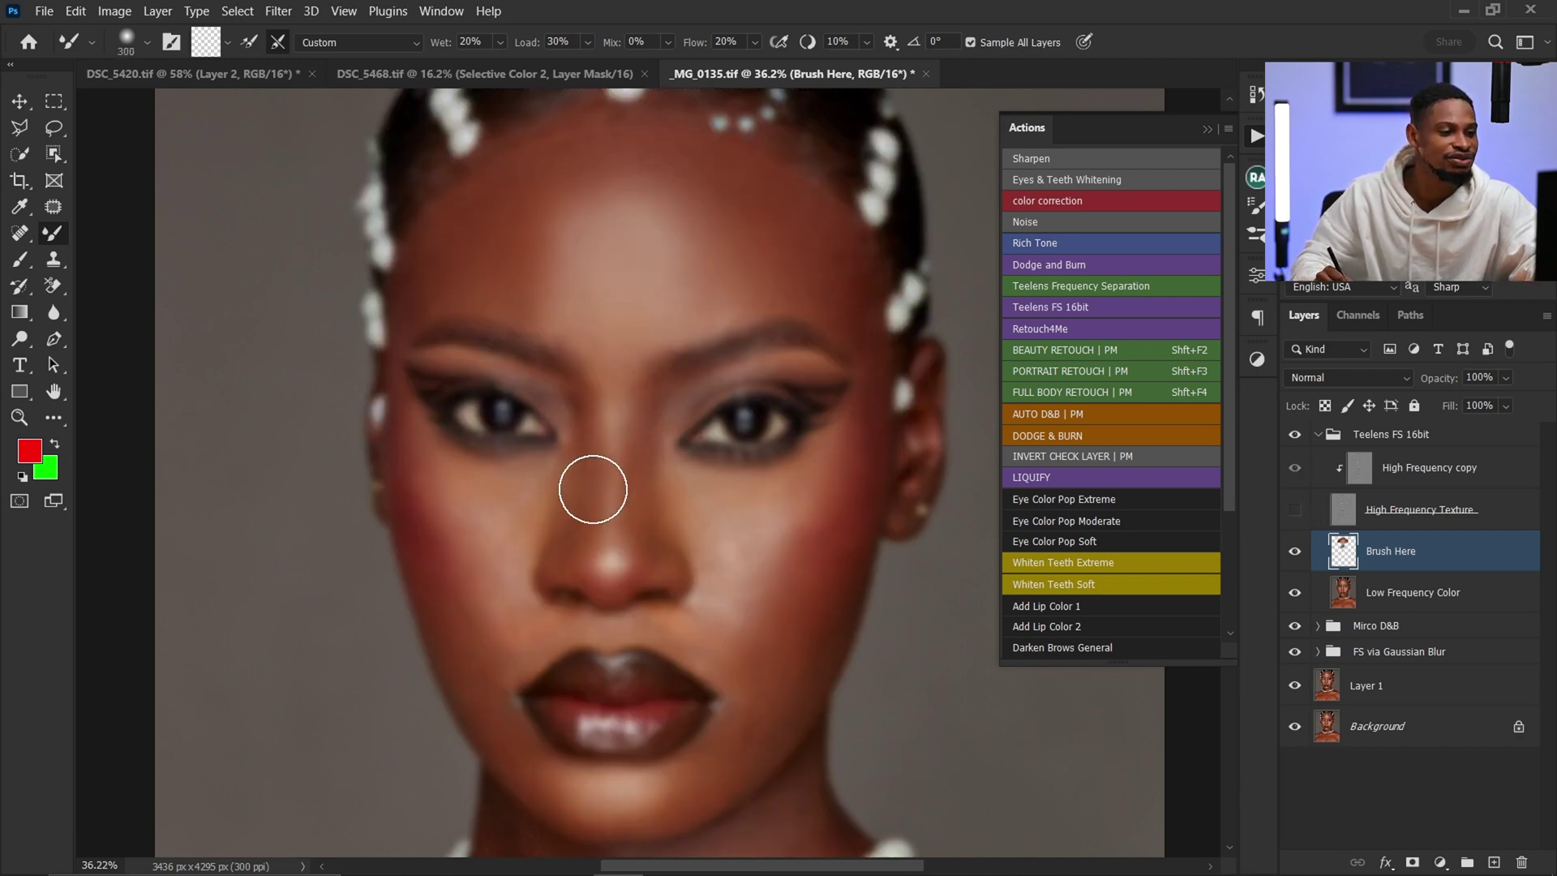
{"action": "key", "text": "bracketleft"}
{"action": "key", "text": "bracketright"}
{"action": "key", "text": "bracketright"}
{"action": "key", "text": "bracketright"}
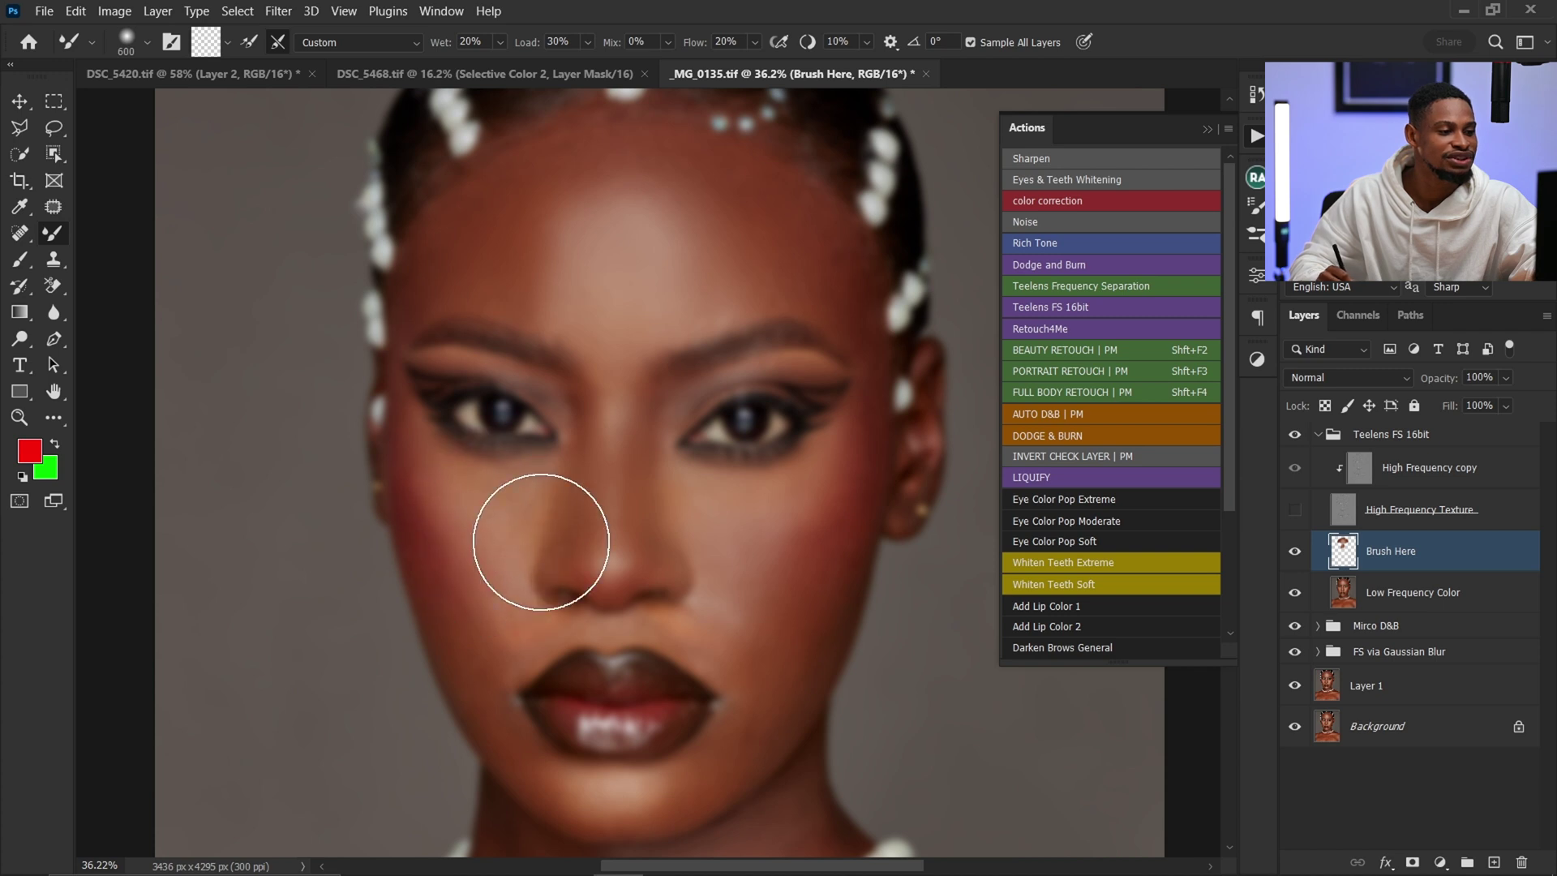
{"action": "key", "text": "bracketleft"}
{"action": "key", "text": "bracketleft"}
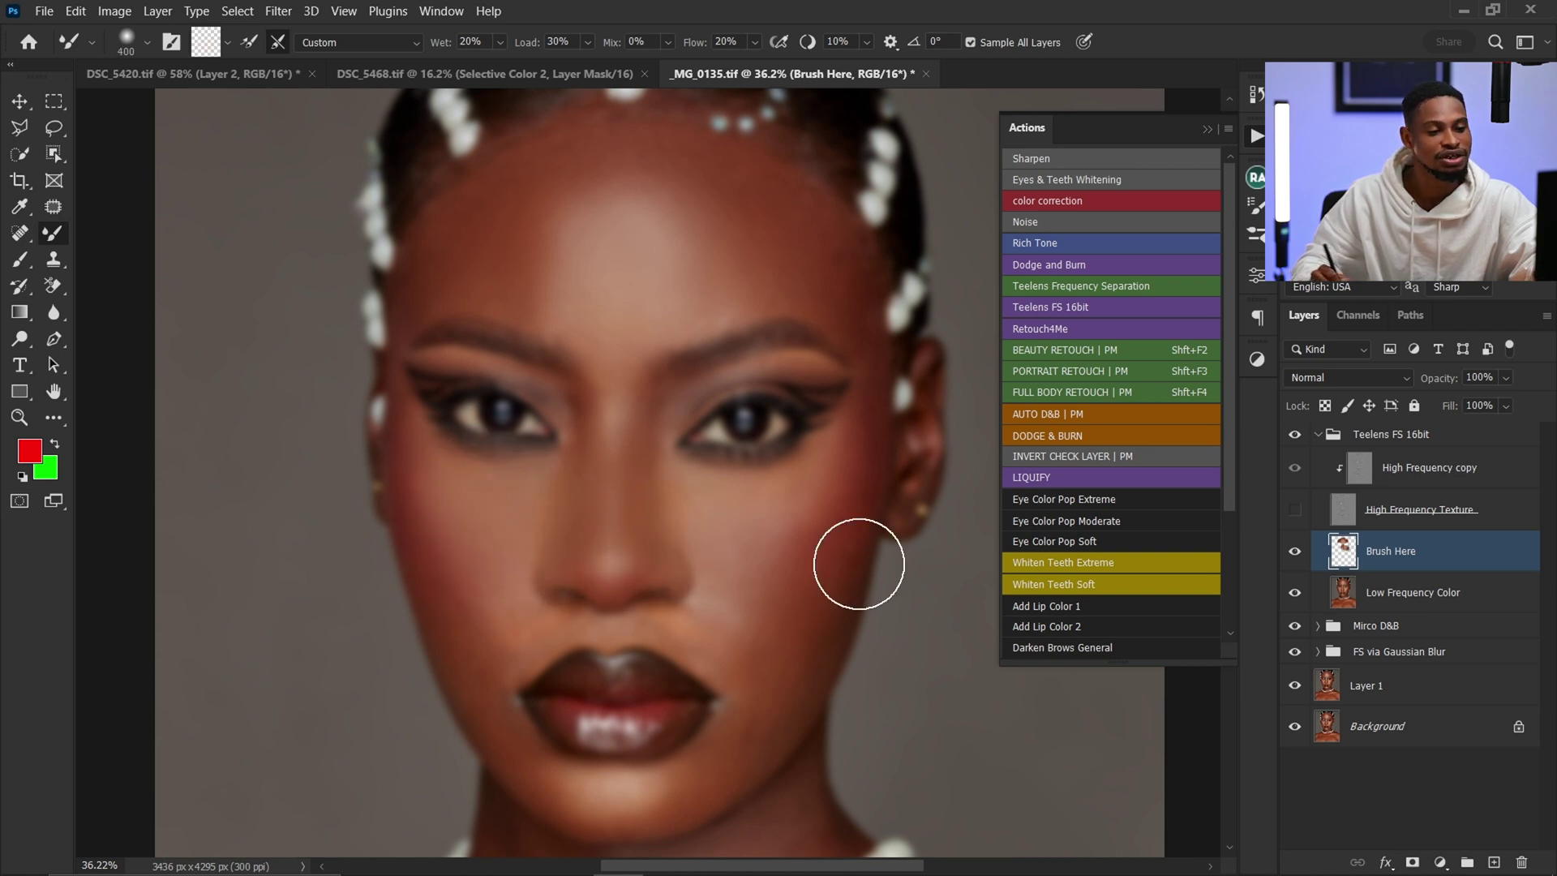
{"action": "left_click", "coordinate": [1294, 514]}
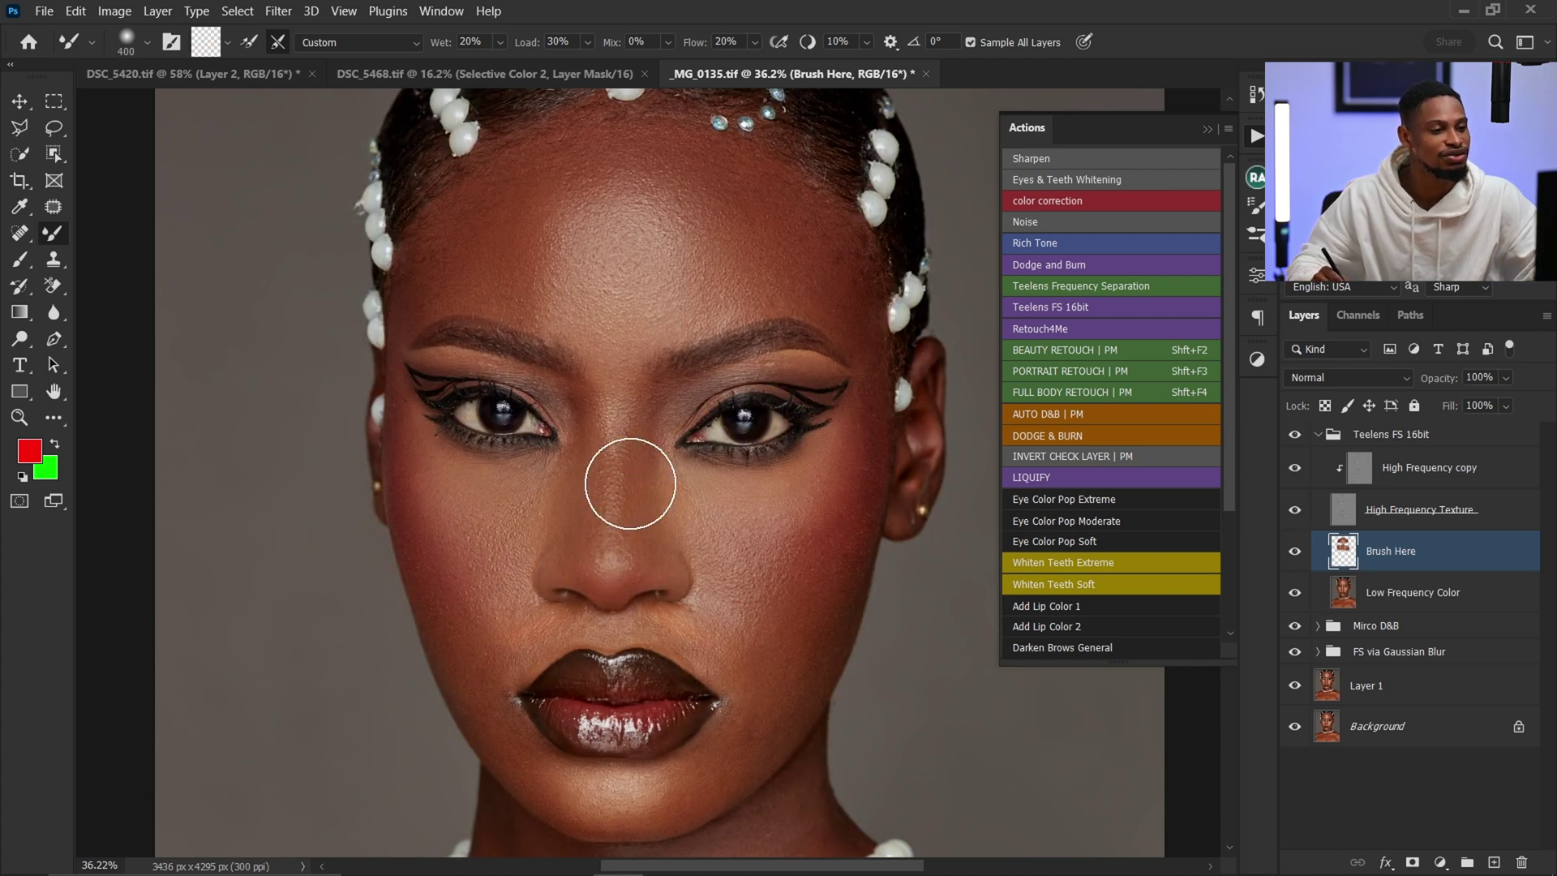
{"action": "key", "text": "ctrl+space"}
{"action": "mouse_move", "coordinate": [628, 484]}
{"action": "left_mouse_down"}
{"action": "mouse_move", "coordinate": [698, 505]}
{"action": "mouse_move", "coordinate": [638, 506]}
{"action": "left_mouse_up"}
{"action": "key", "text": "ctrl+space"}
{"action": "key", "text": "space"}
{"action": "mouse_move", "coordinate": [771, 535]}
{"action": "left_mouse_down"}
{"action": "mouse_move", "coordinate": [737, 438]}
{"action": "mouse_move", "coordinate": [669, 390]}
{"action": "left_mouse_up"}
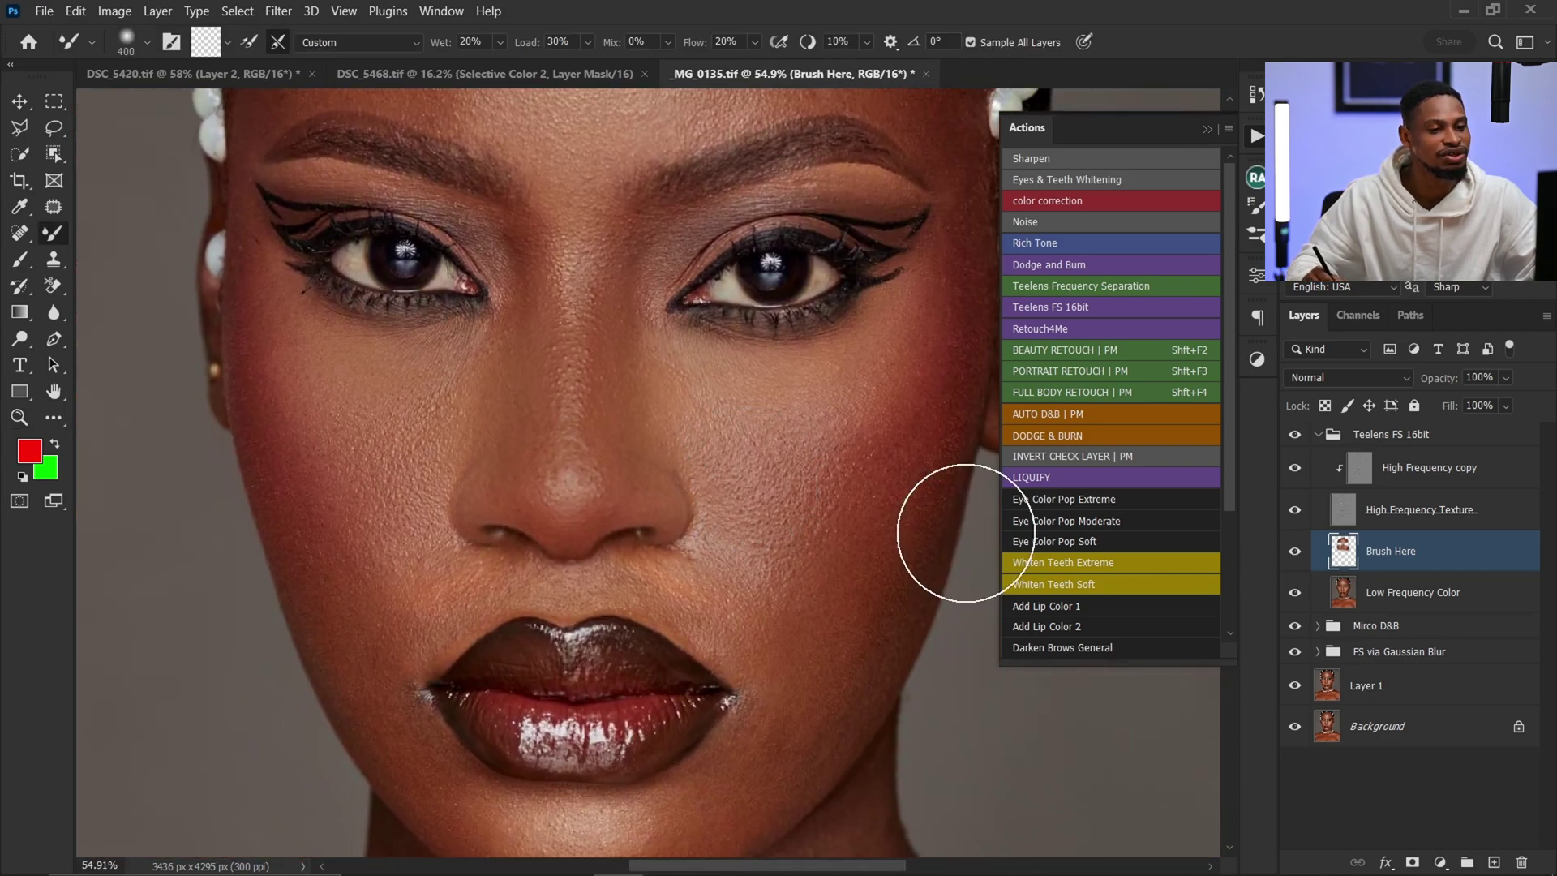
{"action": "left_click", "coordinate": [1294, 554]}
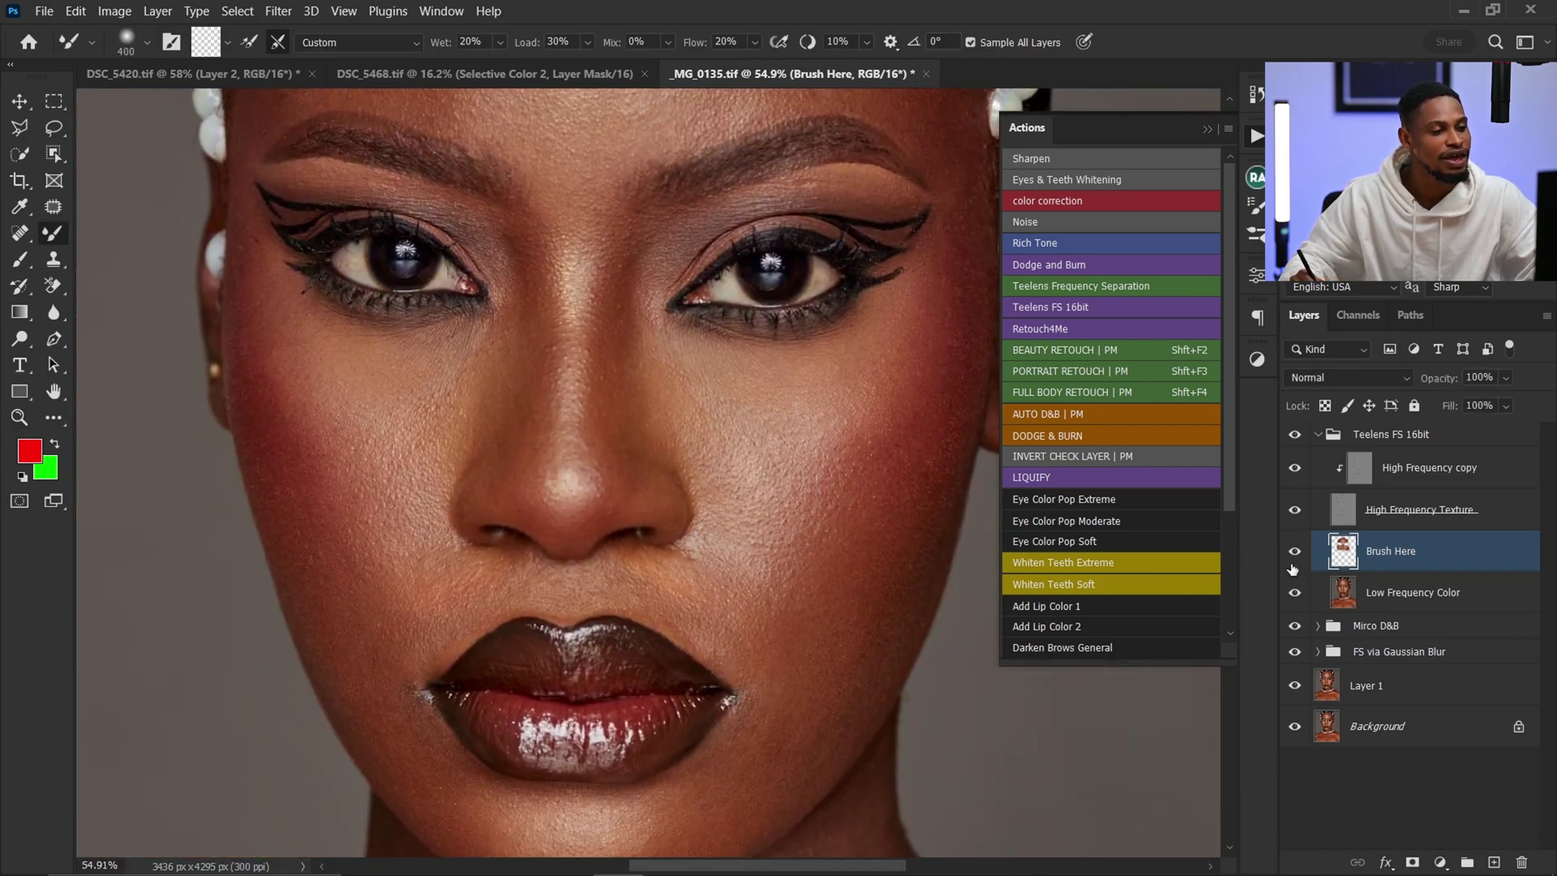